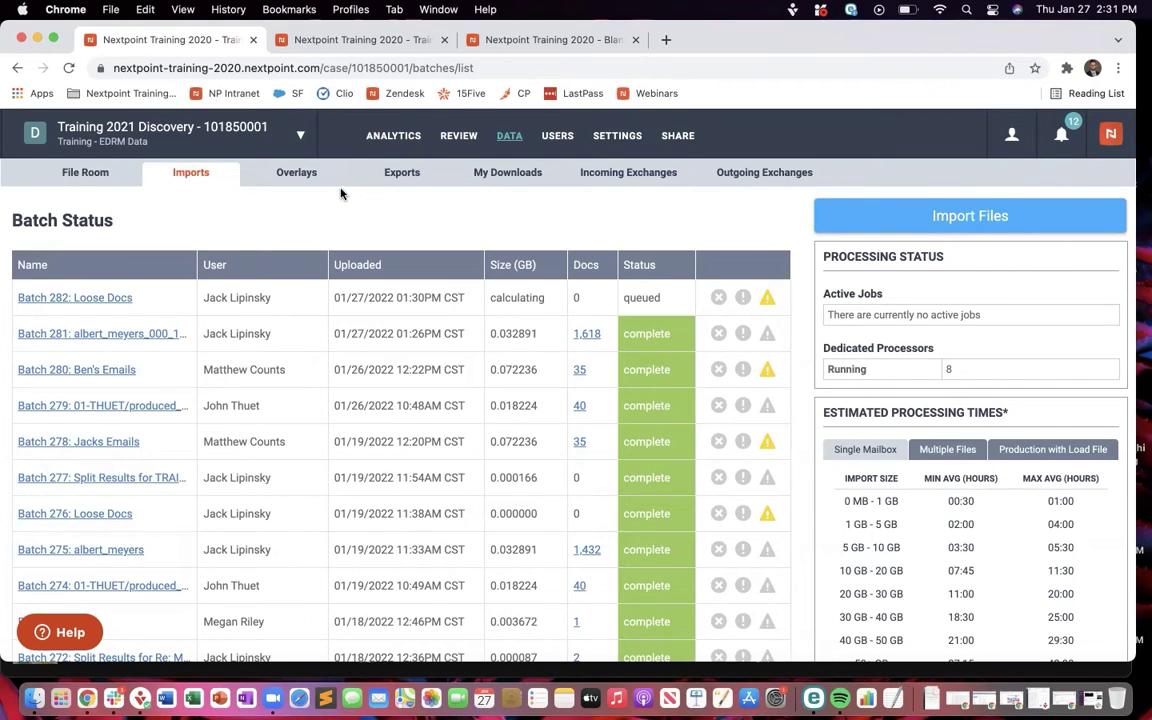
# Step: Close the browser page showing the Training 2021 Discovery document review grid
pyautogui.click(344, 50)
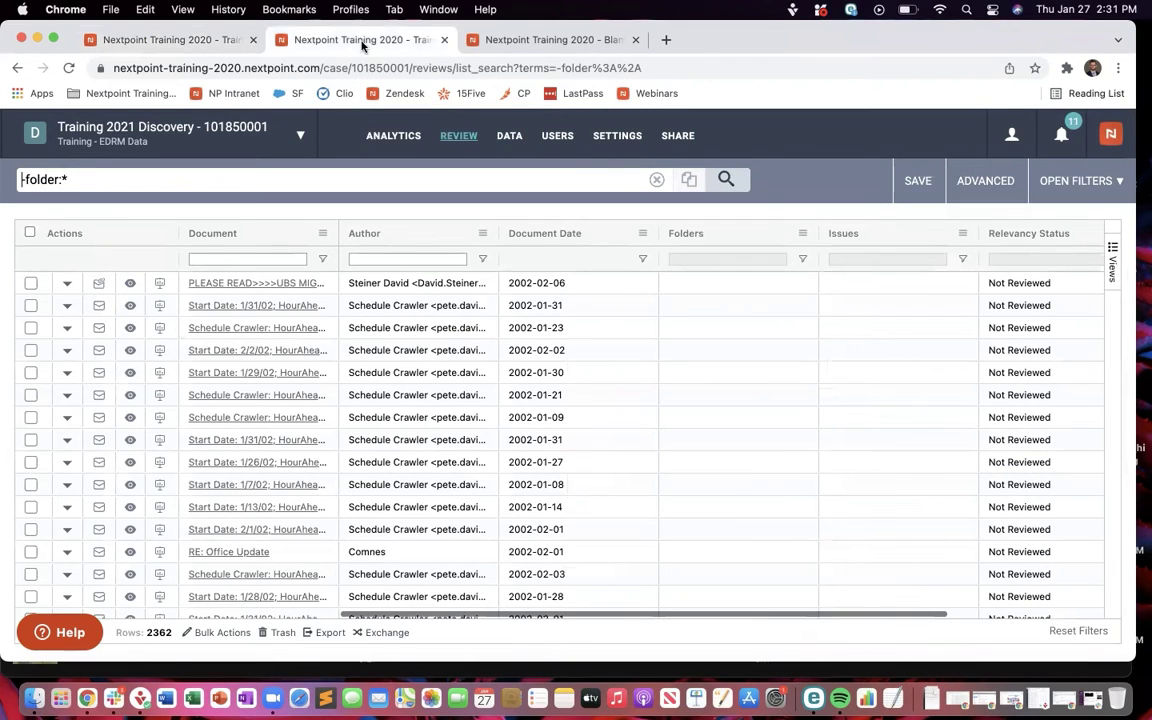
pyautogui.click(444, 39)
pyautogui.click(365, 40)
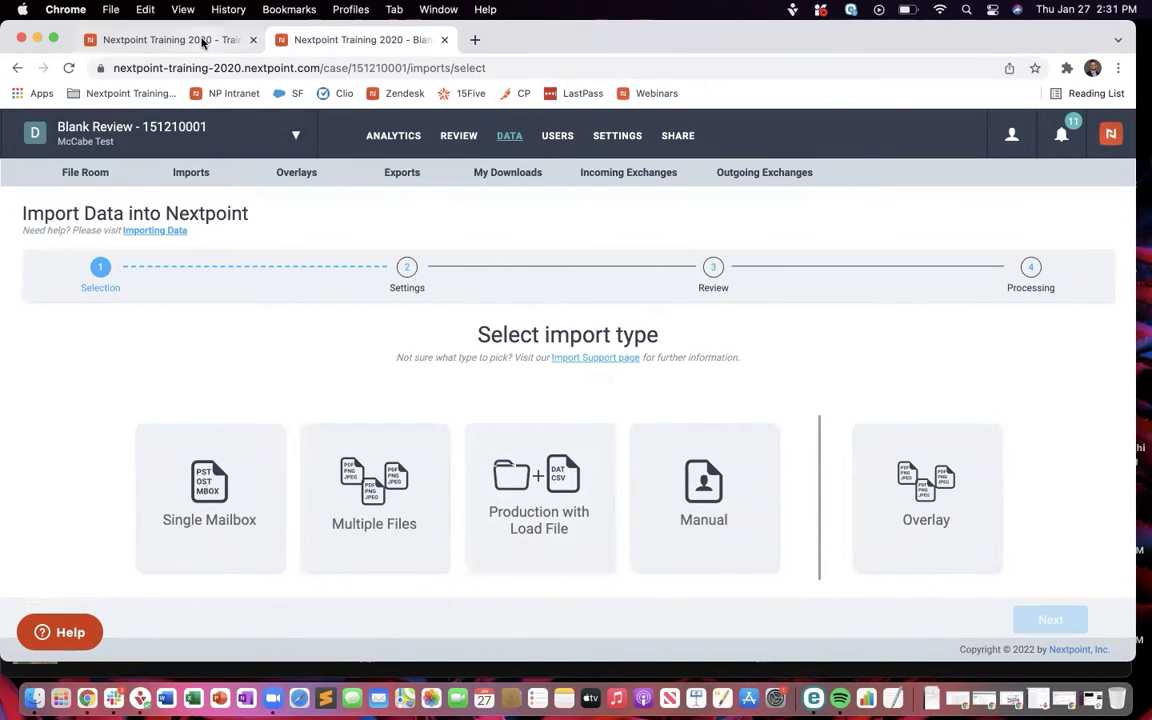
# Step: Open the Final Advanced IT folder in the File Room of the Training 2021 Discovery case
pyautogui.click(205, 42)
pyautogui.click(102, 172)
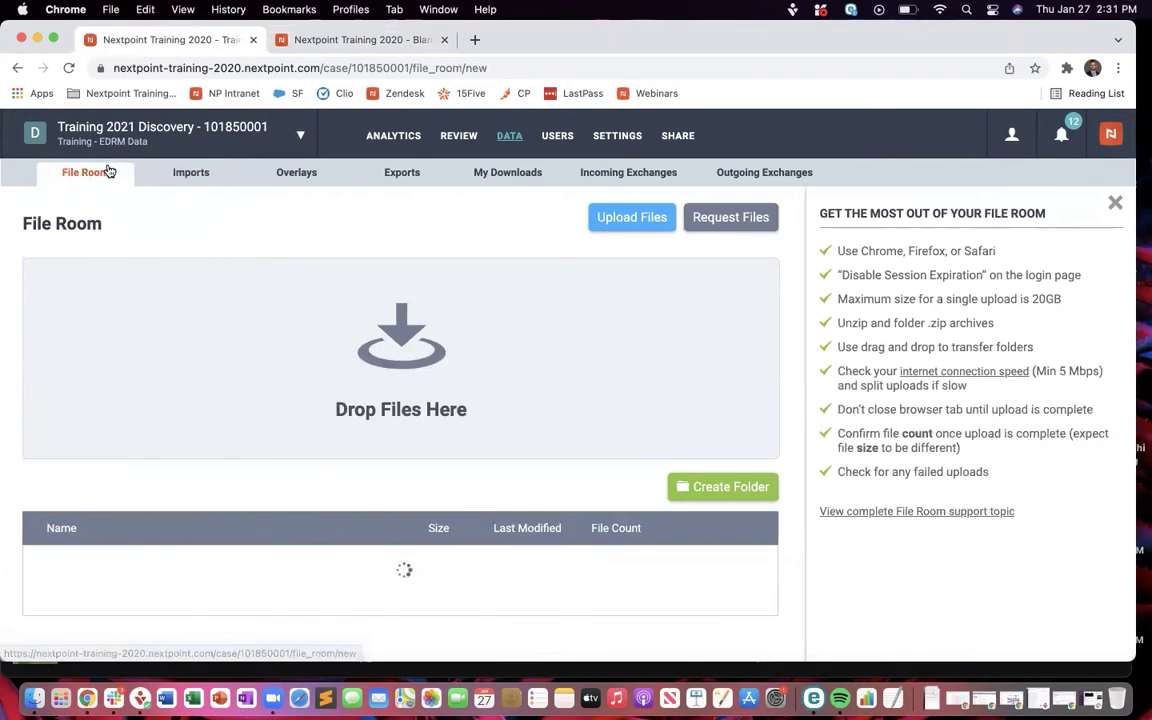
pyautogui.scroll(-10, 355, 240)
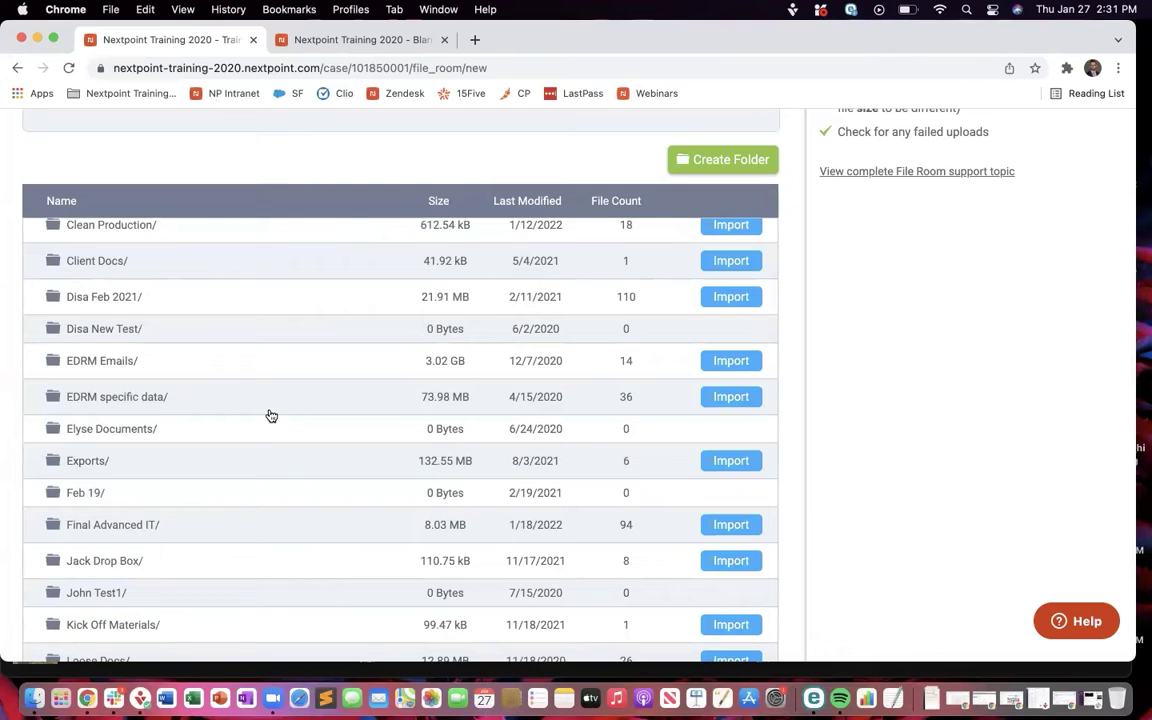
pyautogui.click(147, 527)
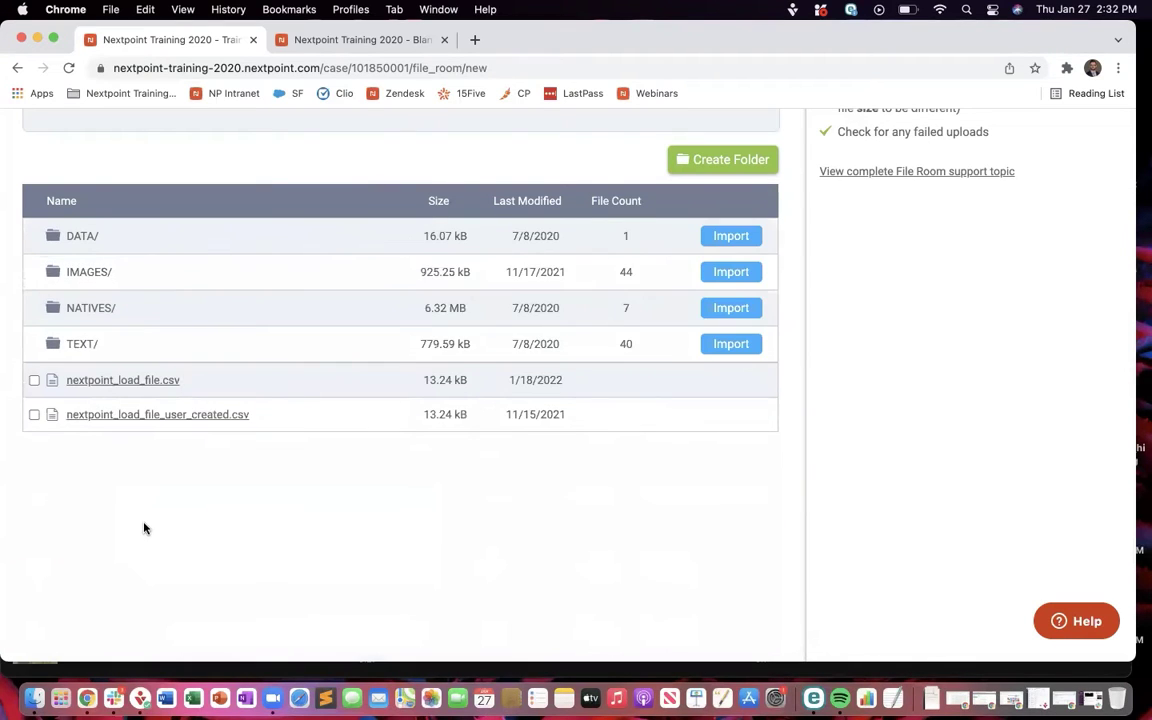
# Step: Look at the contents of the DATA folder and return to Final Advanced IT
pyautogui.scroll(5, 143, 528)
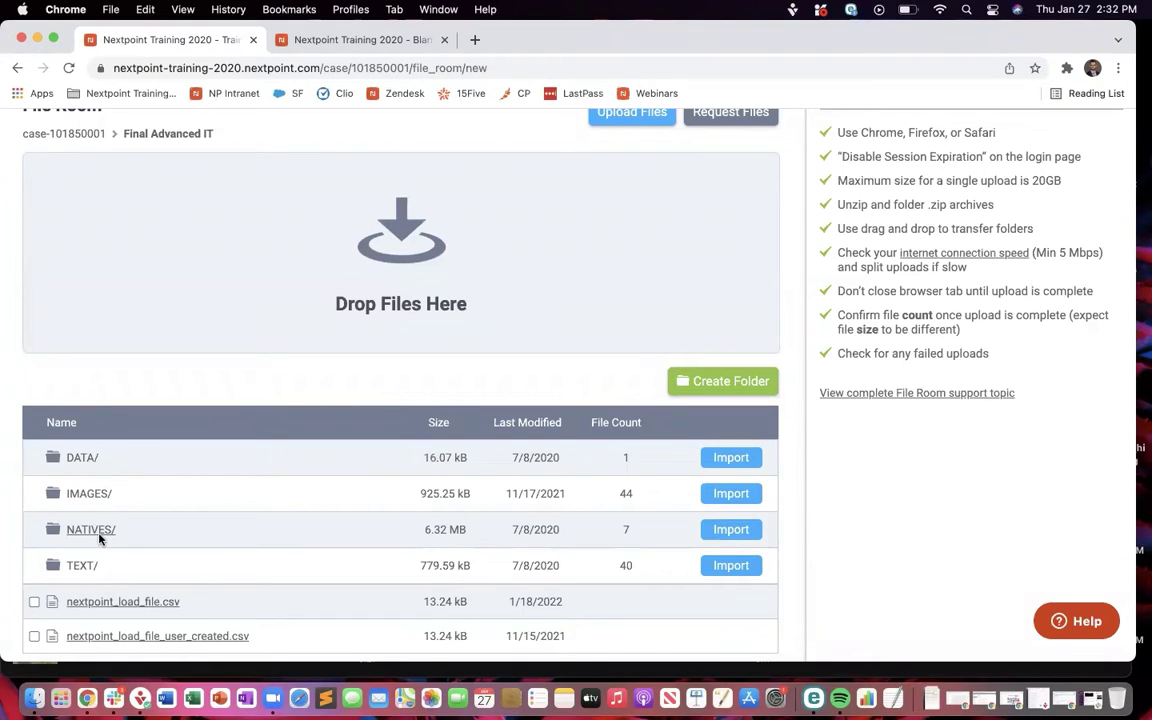
pyautogui.click(85, 460)
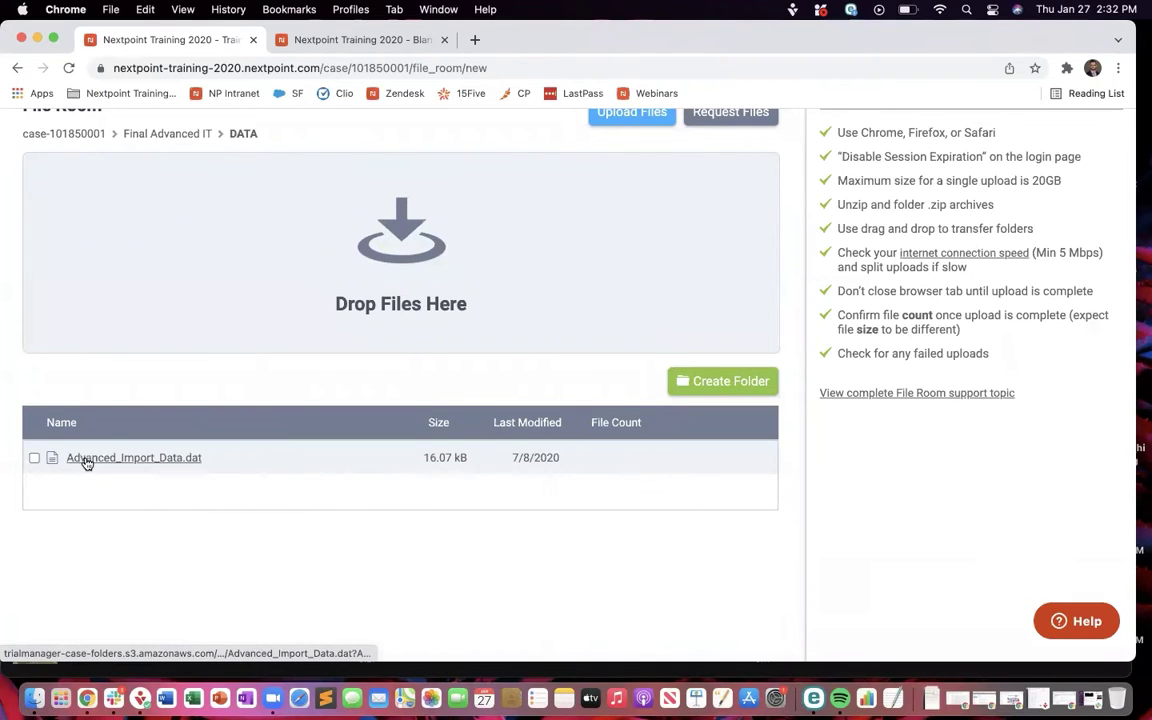
pyautogui.click(174, 135)
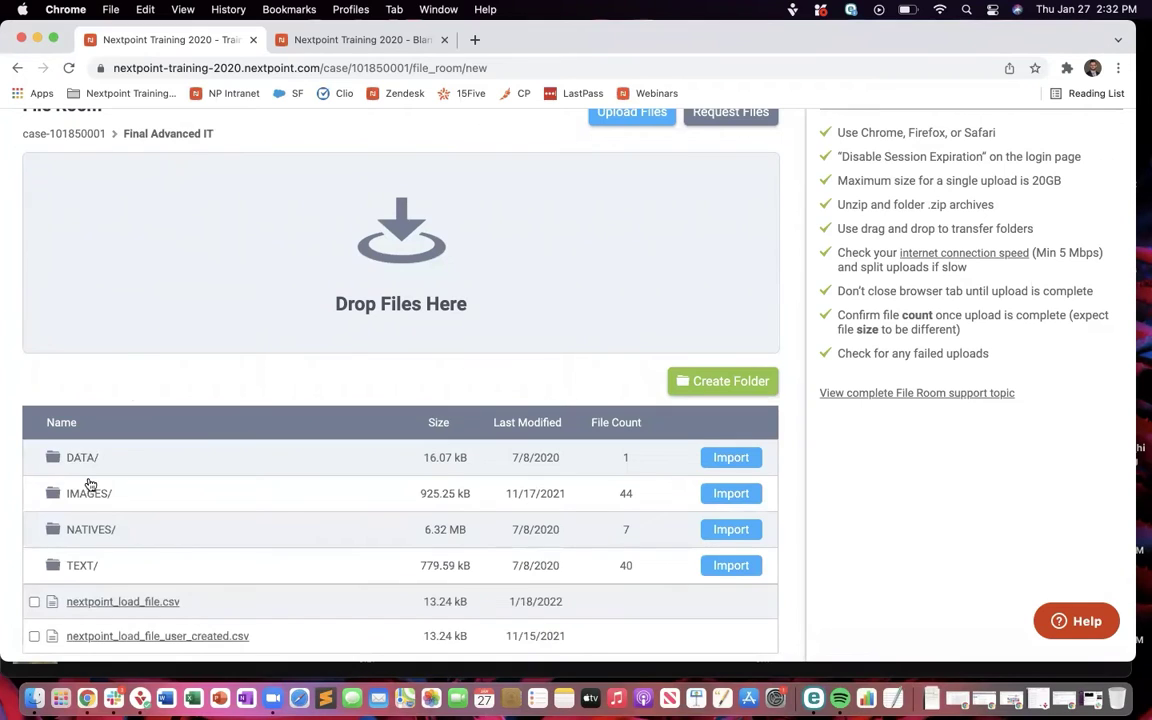
# Step: Examine the files in the IMAGES folder's 00001 subfolder and return to Final Advanced IT
pyautogui.click(83, 493)
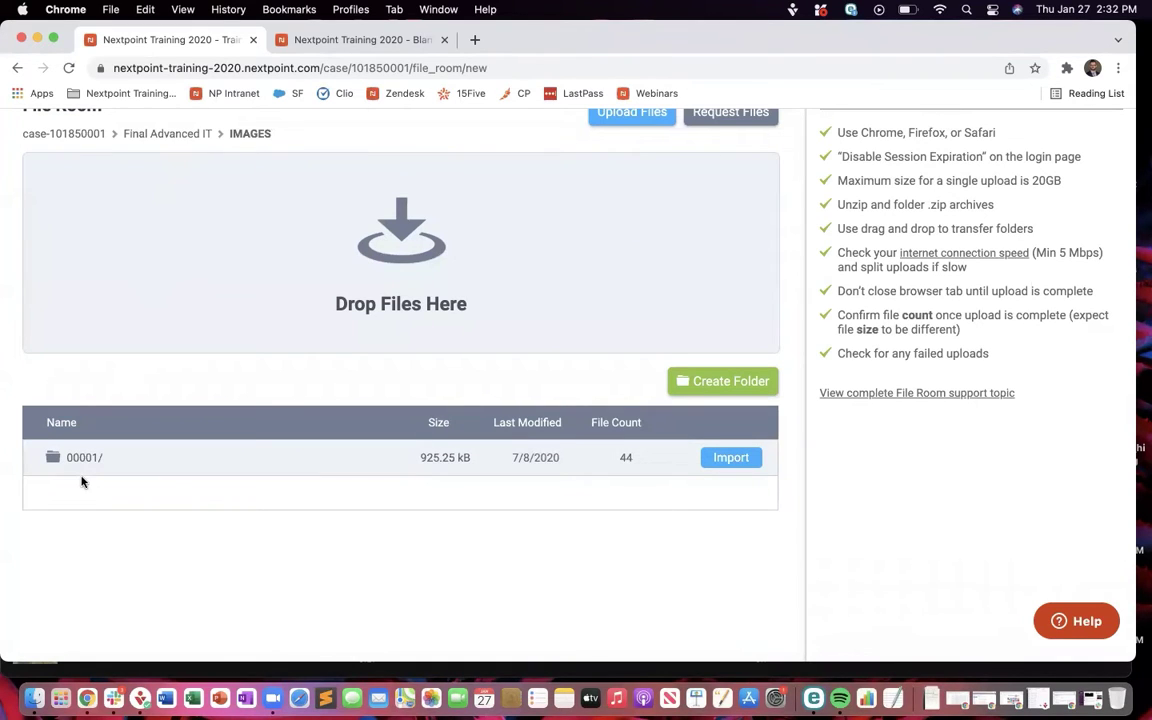
pyautogui.click(86, 462)
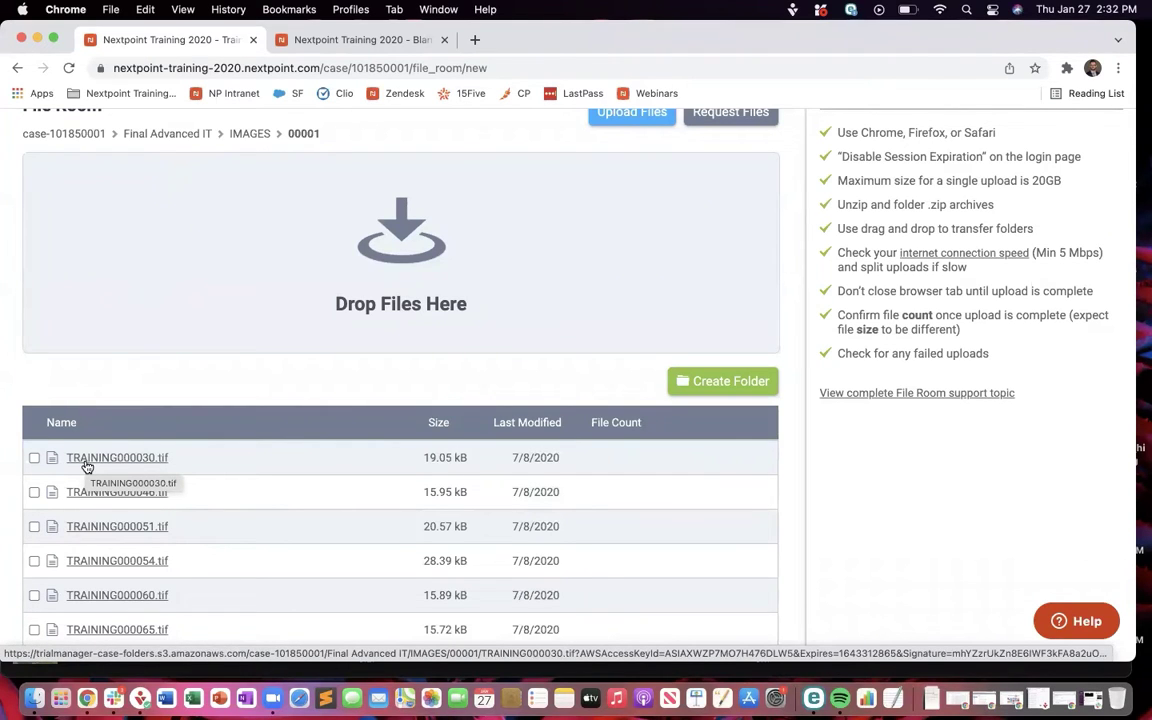
pyautogui.scroll(-15, 147, 522)
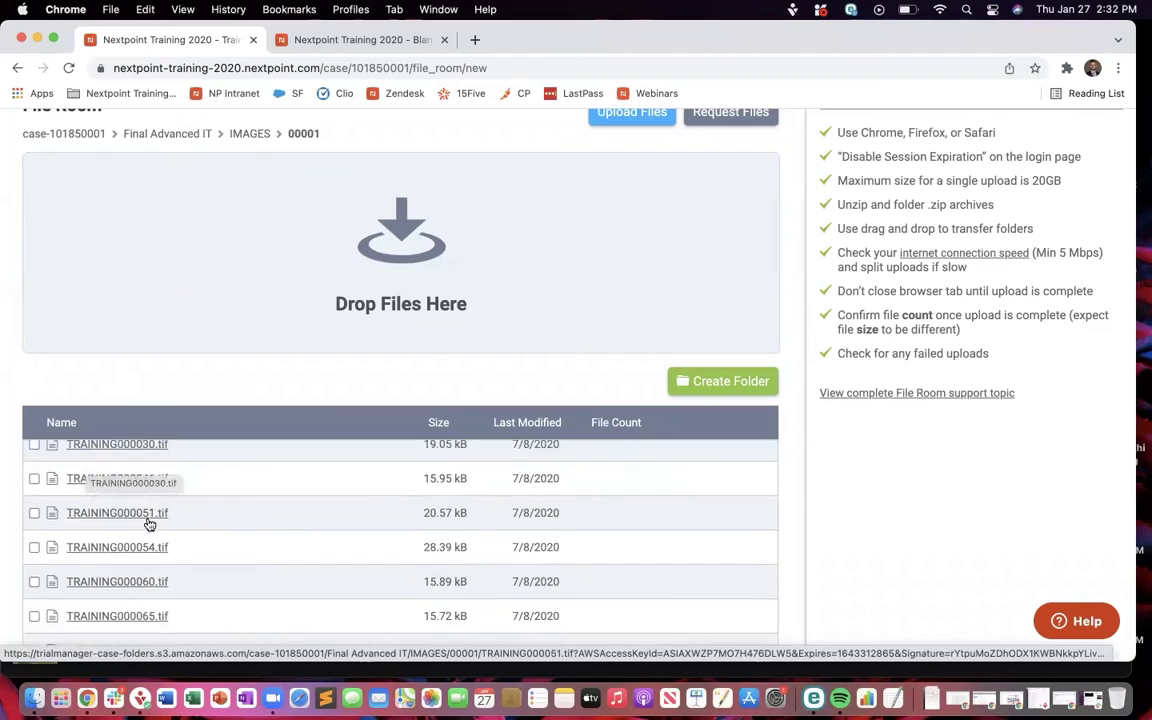
pyautogui.scroll(-4, 149, 524)
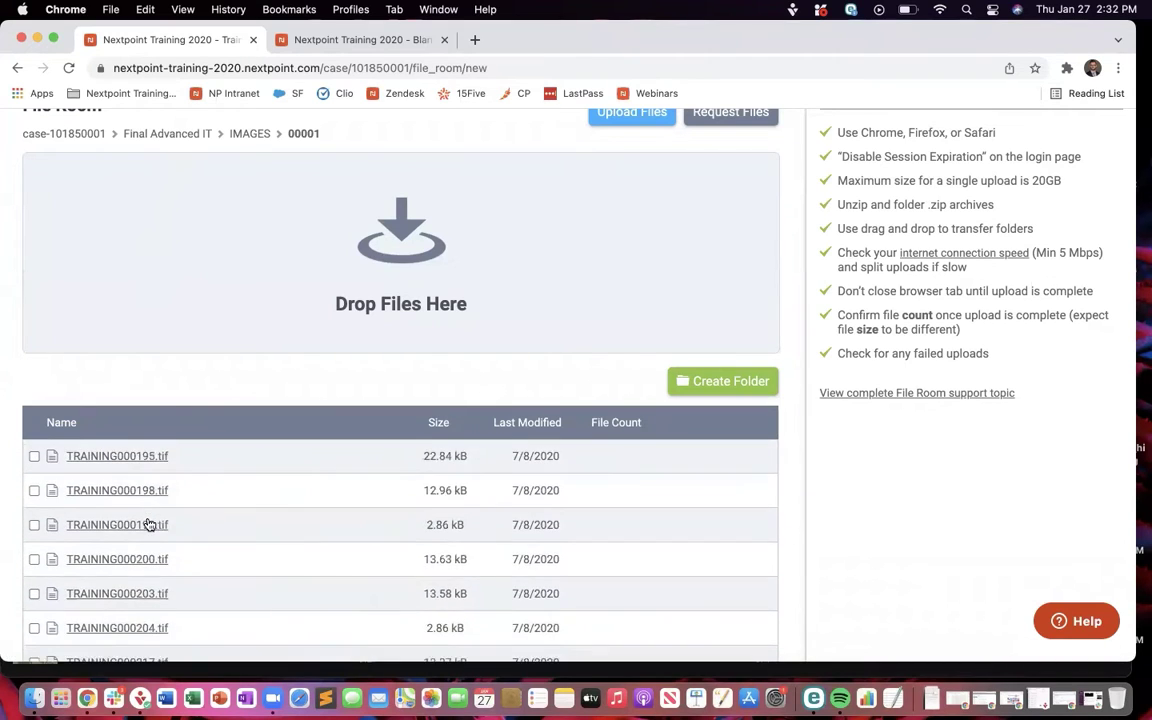
pyautogui.scroll(10, 149, 524)
pyautogui.scroll(10, 149, 524)
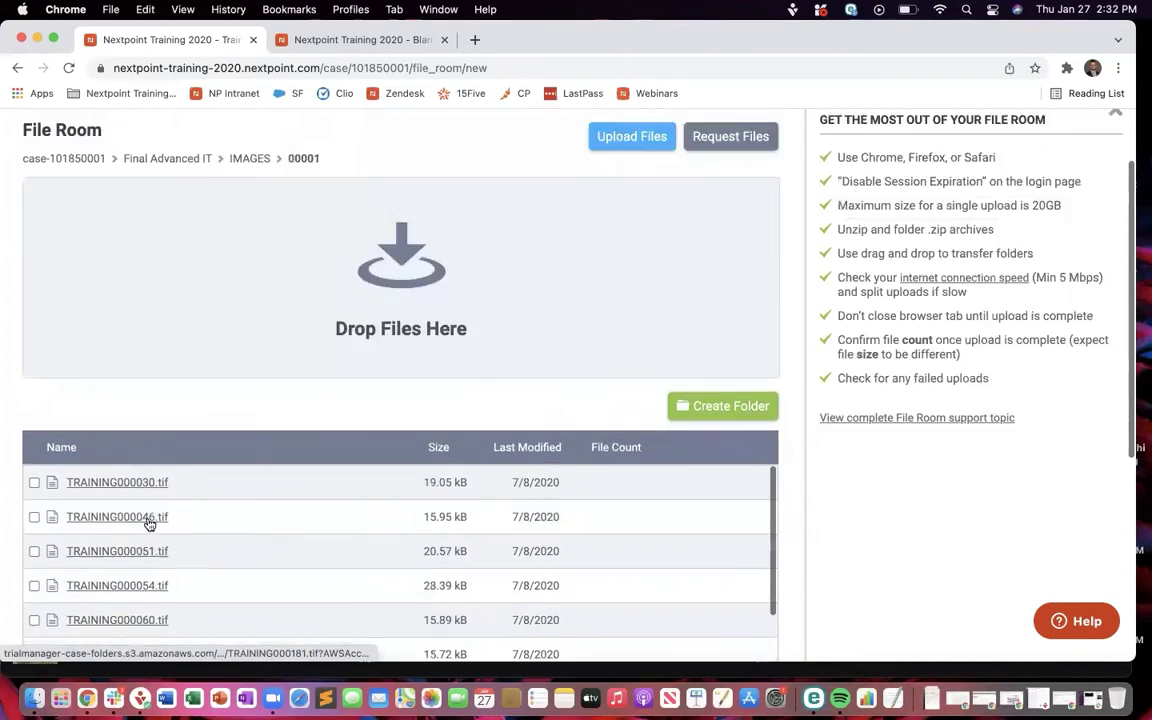
pyautogui.click(193, 252)
pyautogui.scroll(-1, 134, 512)
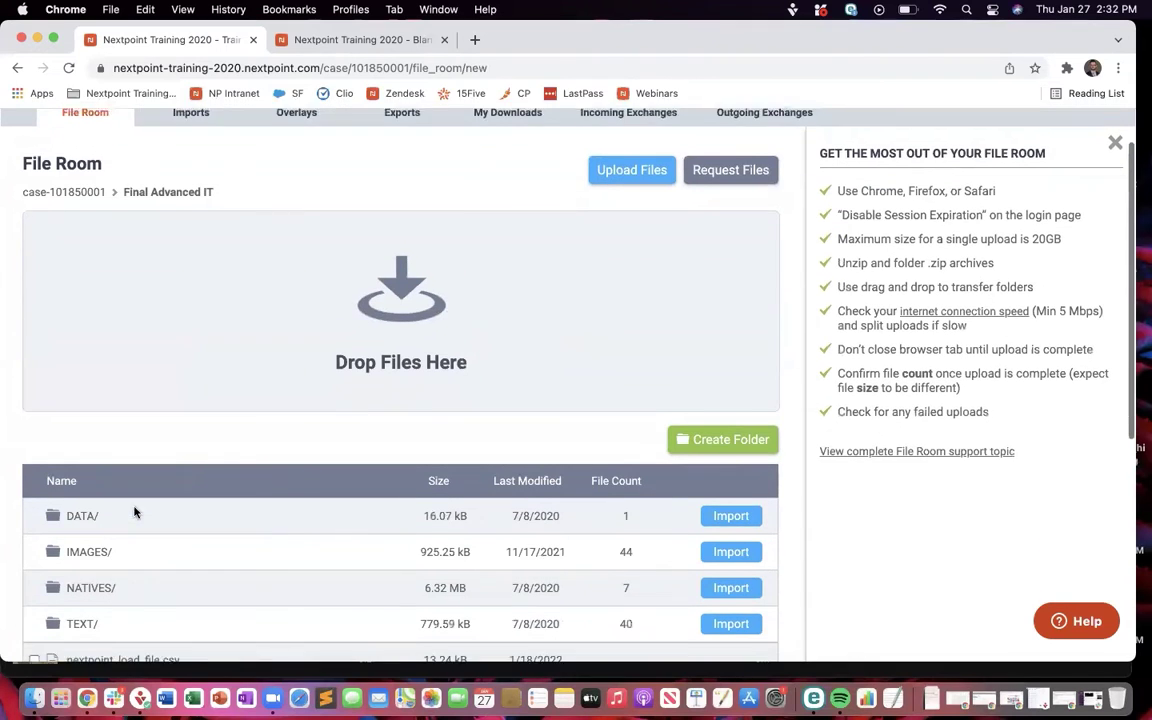
# Step: Examine the files in the NATIVES folder's 00001 subfolder and return to Final Advanced IT
pyautogui.click(98, 580)
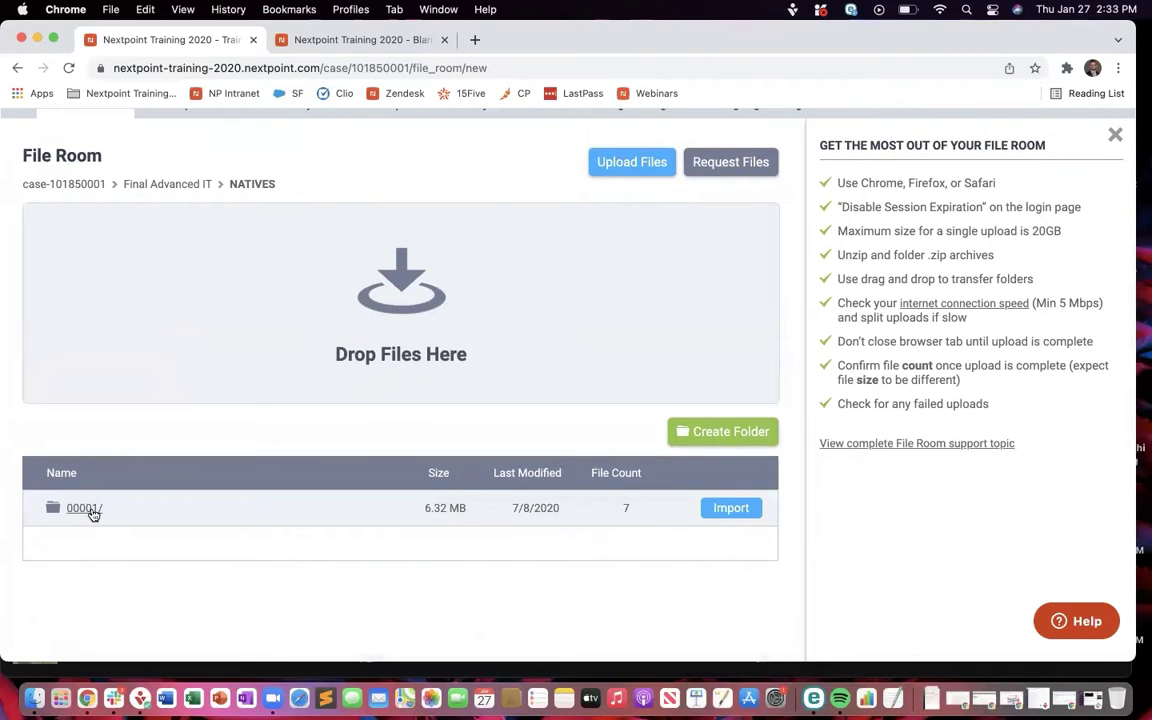
pyautogui.click(92, 513)
pyautogui.scroll(-3, 188, 522)
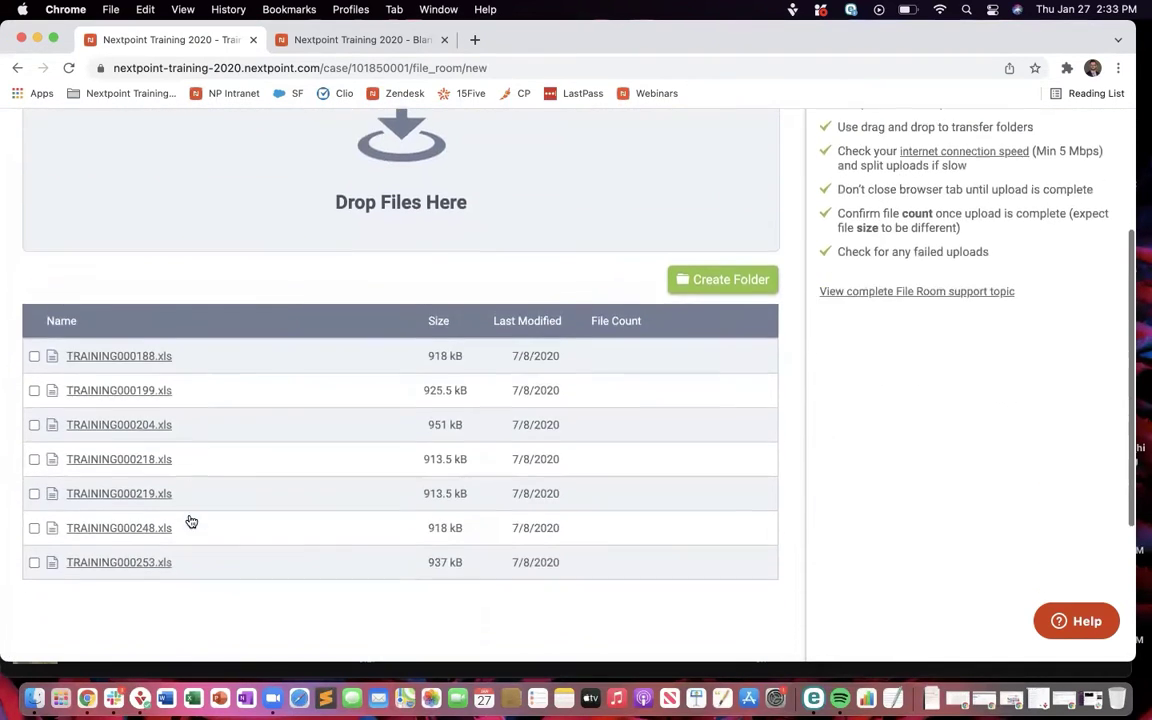
pyautogui.scroll(3, 191, 521)
pyautogui.scroll(-3, 191, 521)
pyautogui.scroll(3, 191, 521)
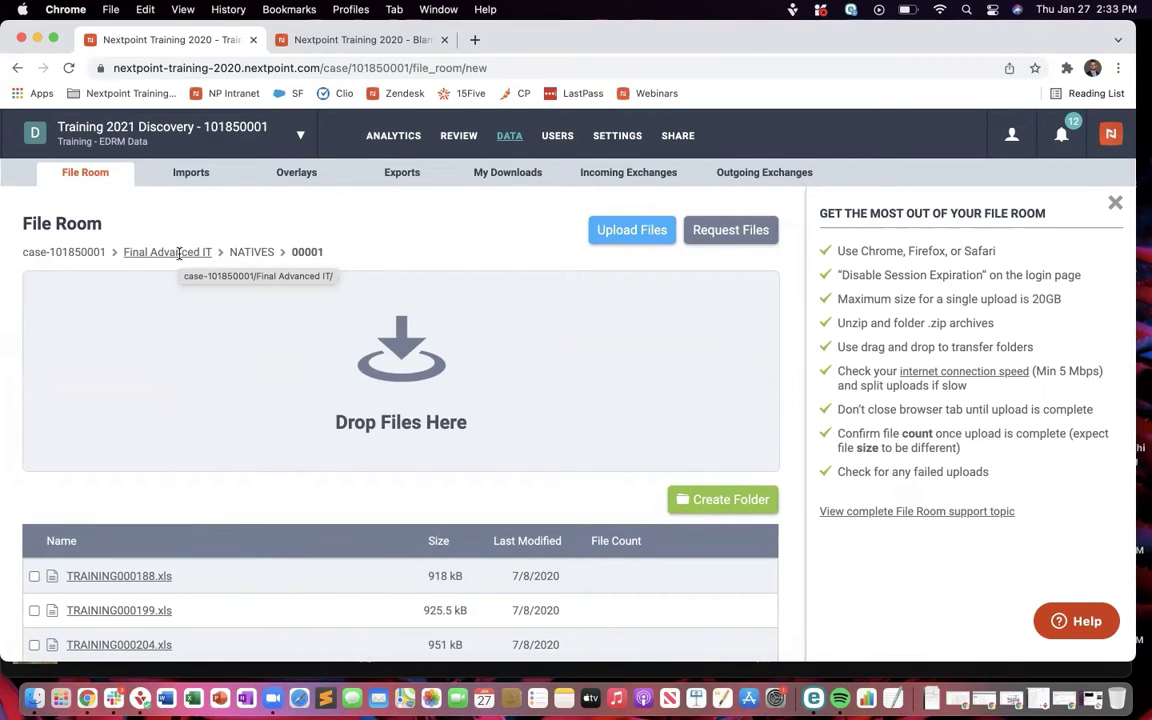
pyautogui.click(179, 253)
pyautogui.scroll(-2, 175, 447)
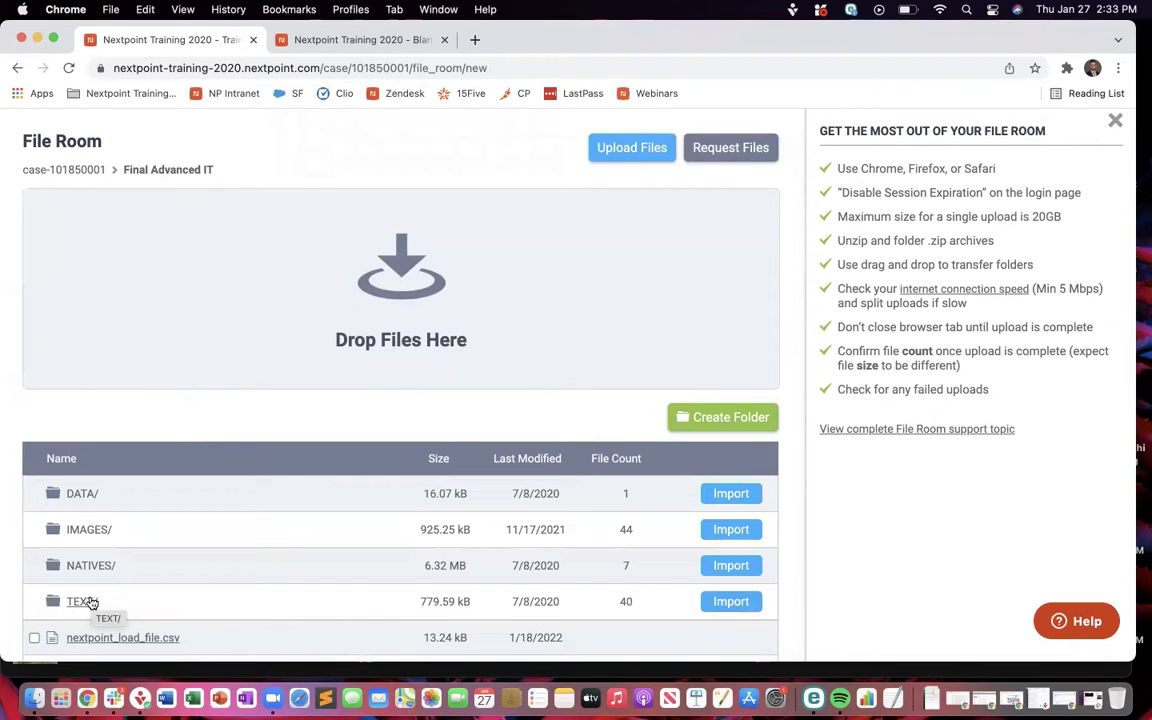
# Step: Examine the files in the TEXT folder's 00001 subfolder and return to Final Advanced IT
pyautogui.click(90, 602)
pyautogui.click(82, 495)
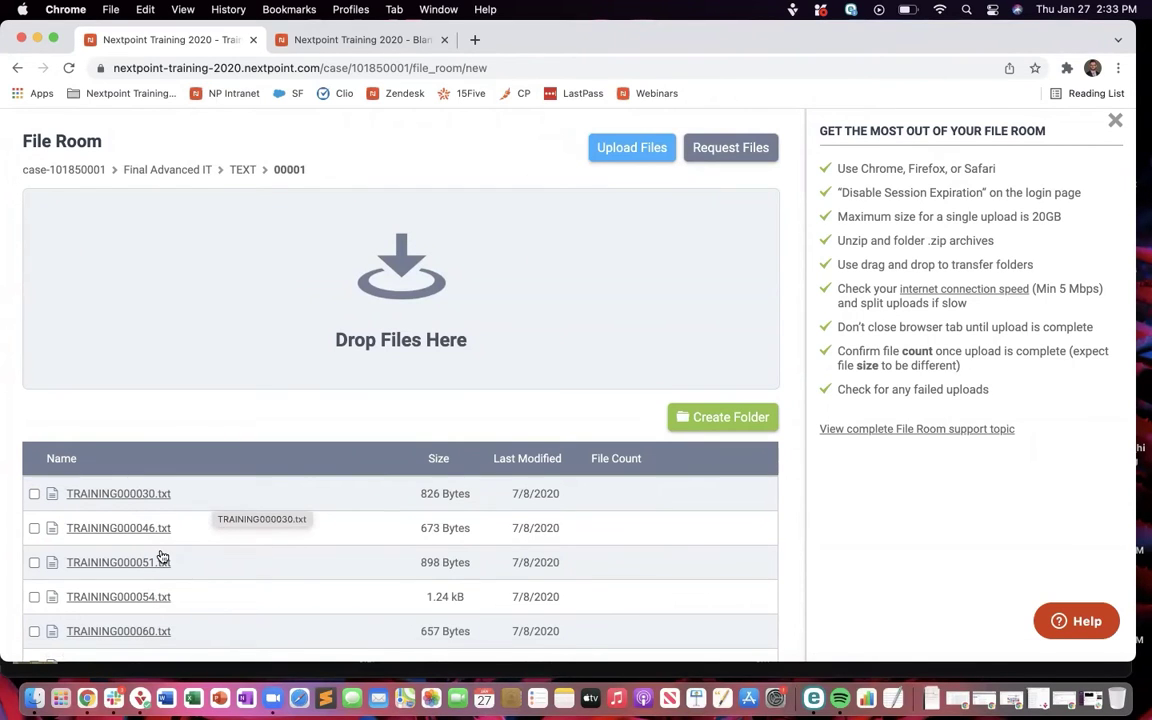
pyautogui.scroll(-3, 162, 556)
pyautogui.scroll(-8, 162, 556)
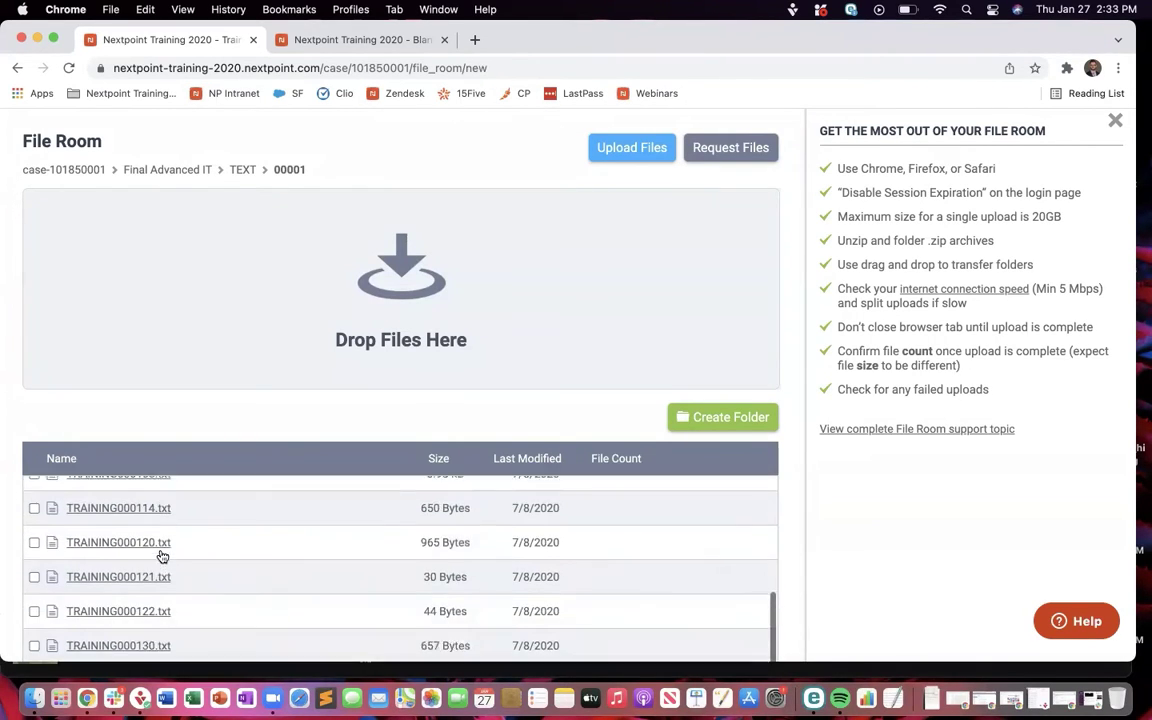
pyautogui.scroll(10, 162, 556)
pyautogui.click(151, 170)
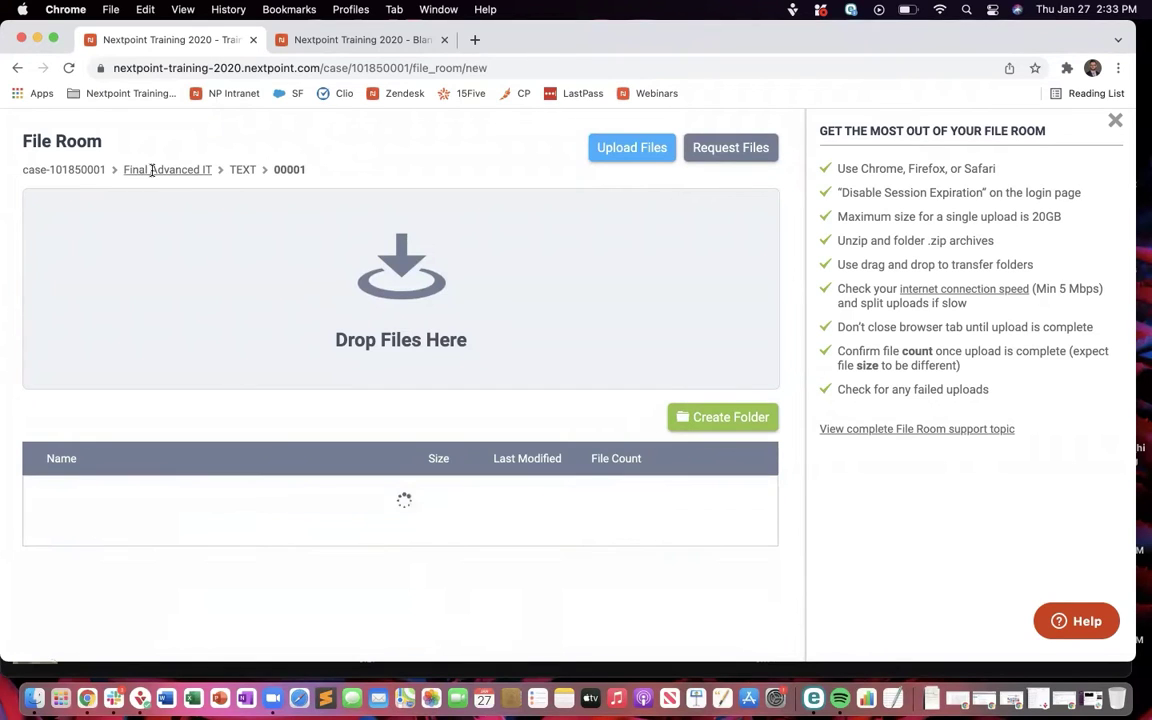
pyautogui.scroll(-1, 180, 293)
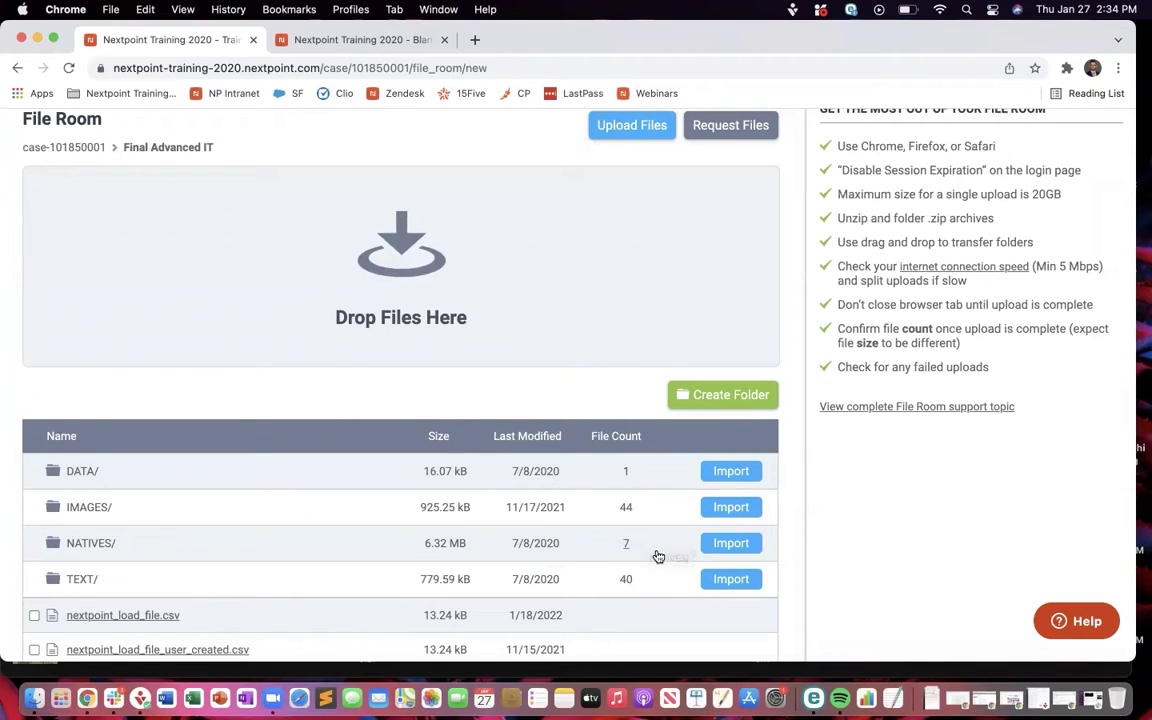
pyautogui.scroll(-2, 635, 606)
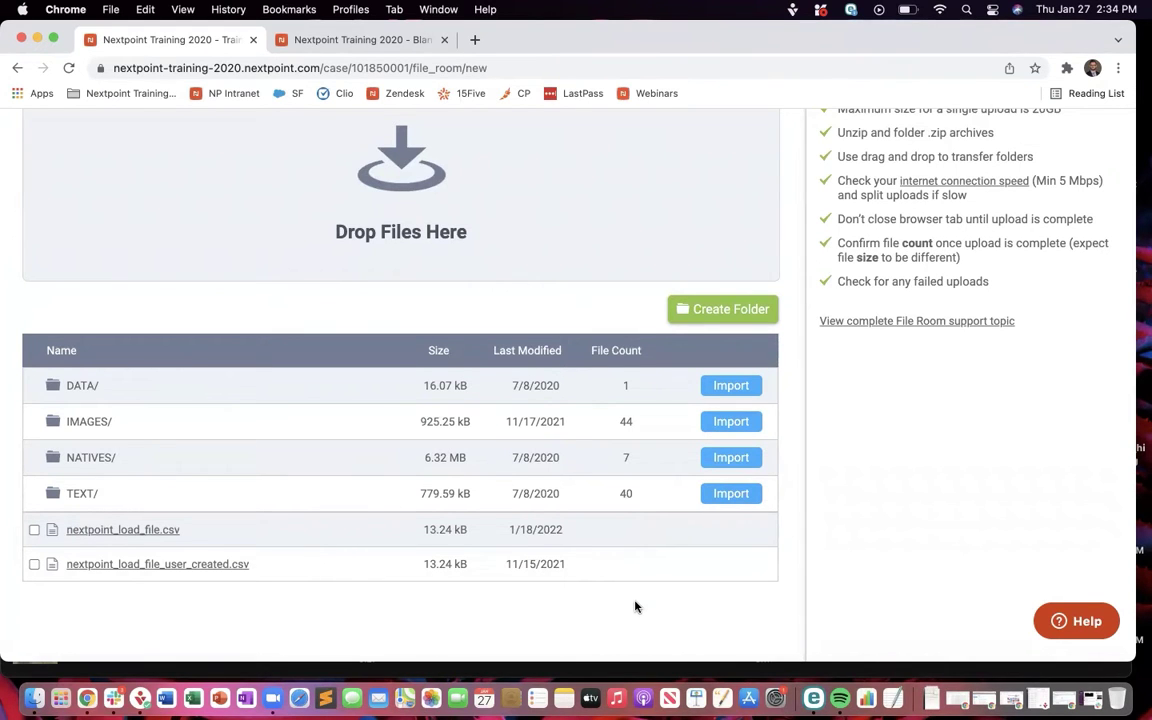
pyautogui.scroll(2, 635, 606)
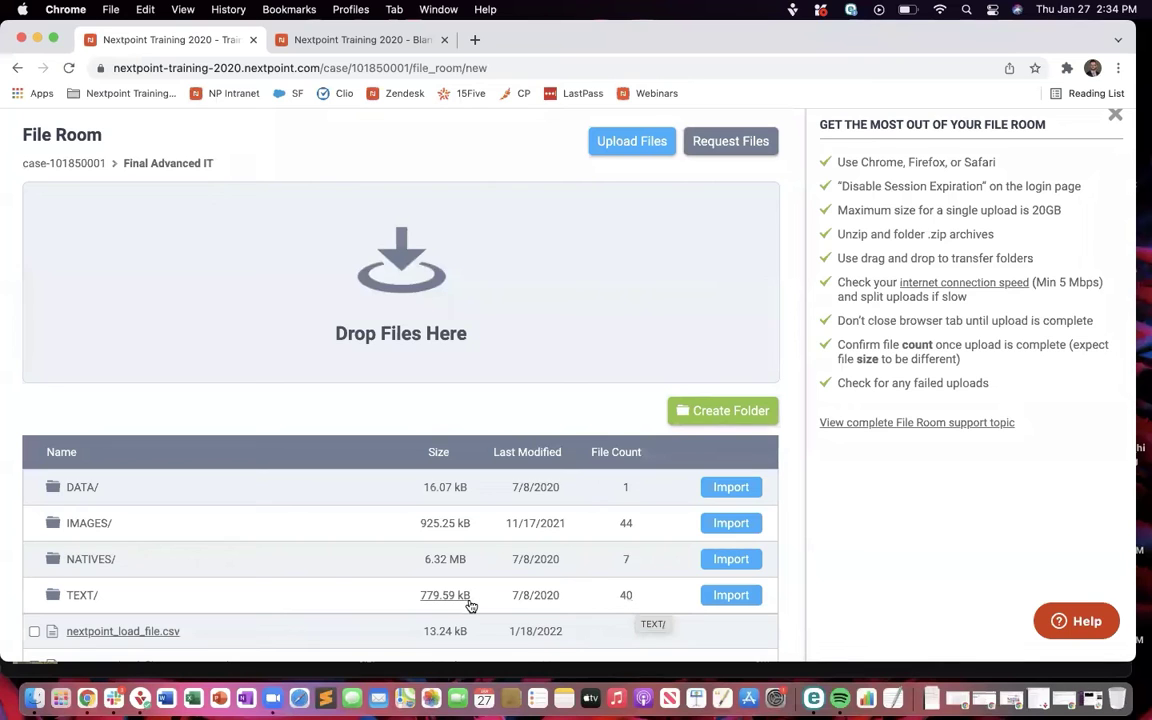
pyautogui.scroll(-2, 362, 578)
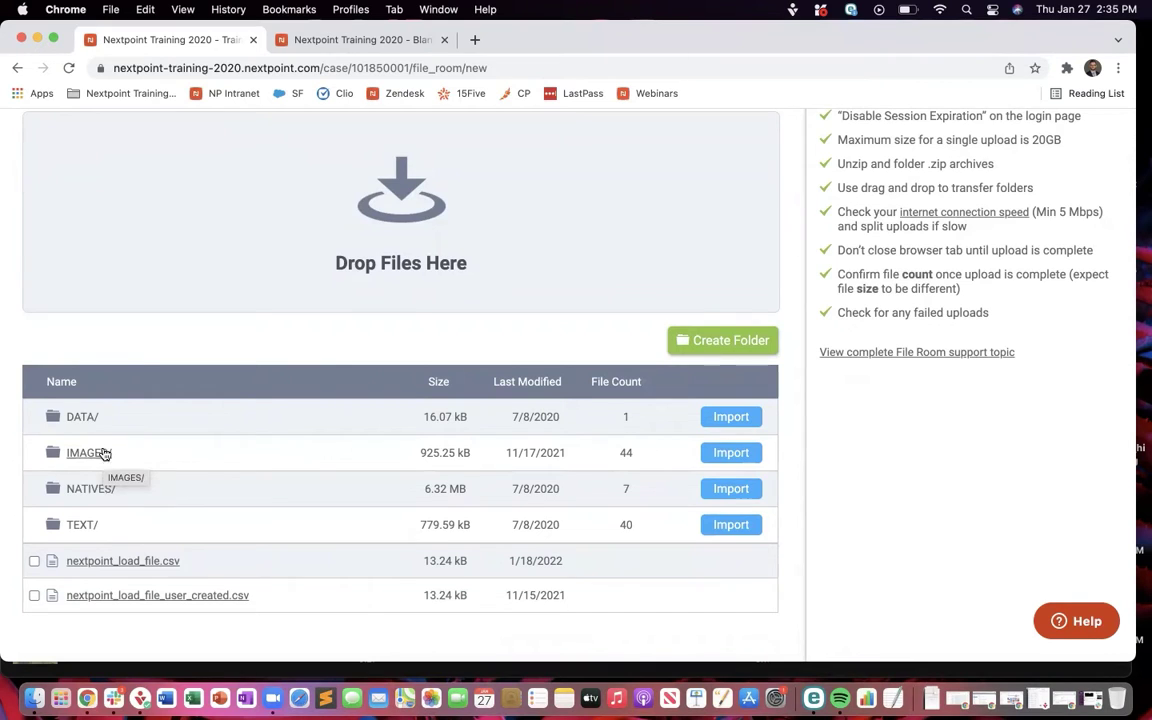
pyautogui.scroll(4, 136, 352)
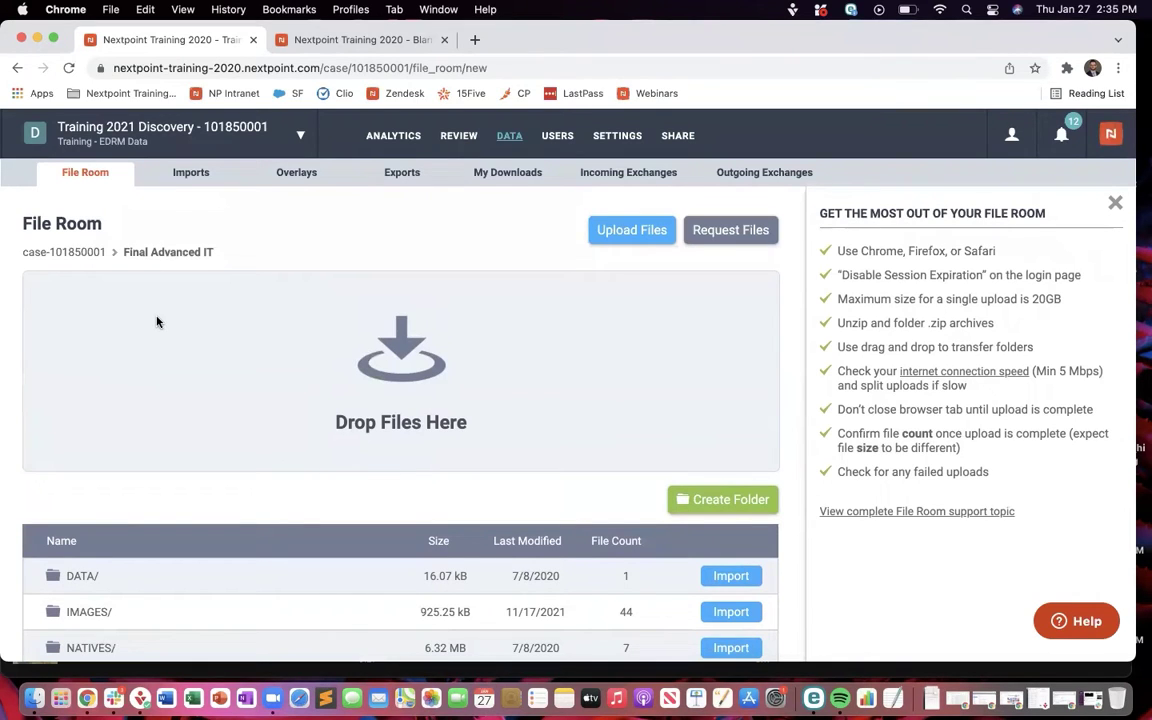
pyautogui.scroll(-3, 256, 334)
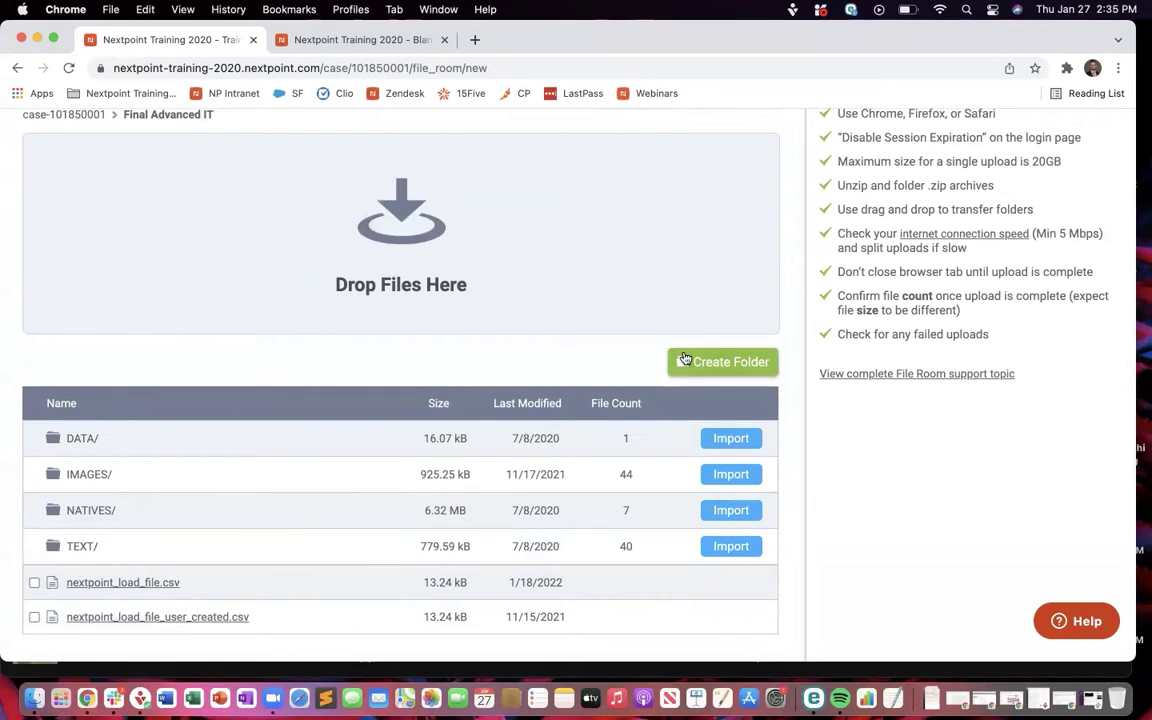
pyautogui.click(718, 362)
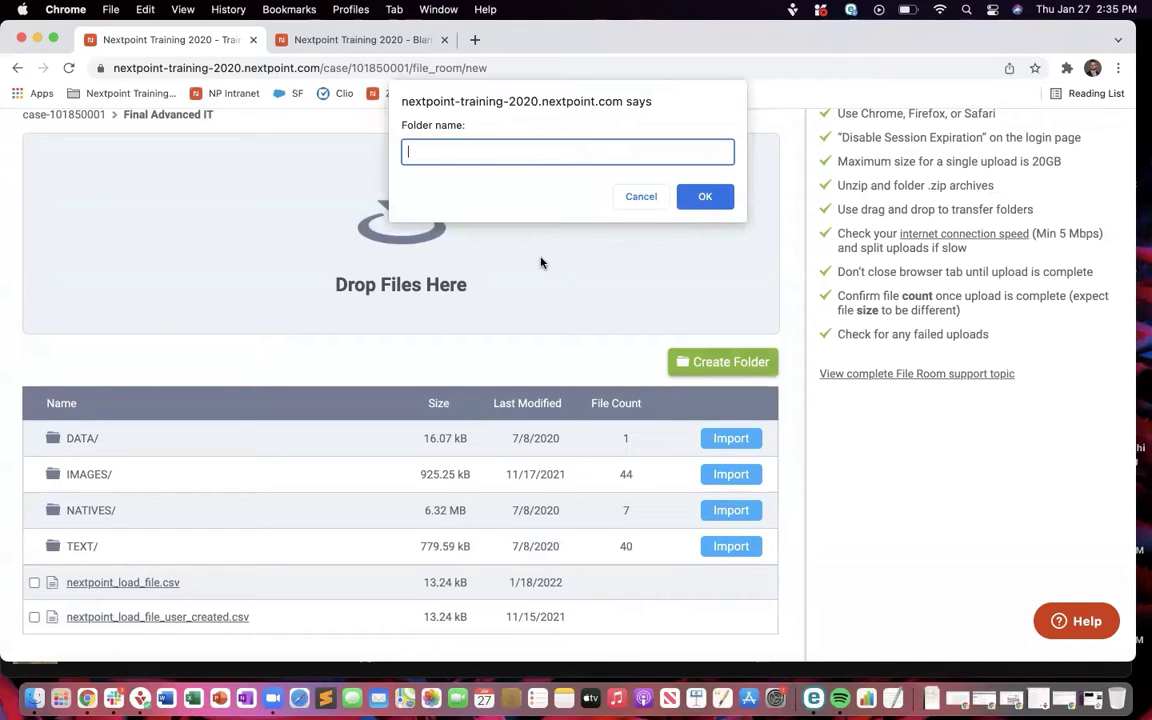
pyautogui.click(640, 197)
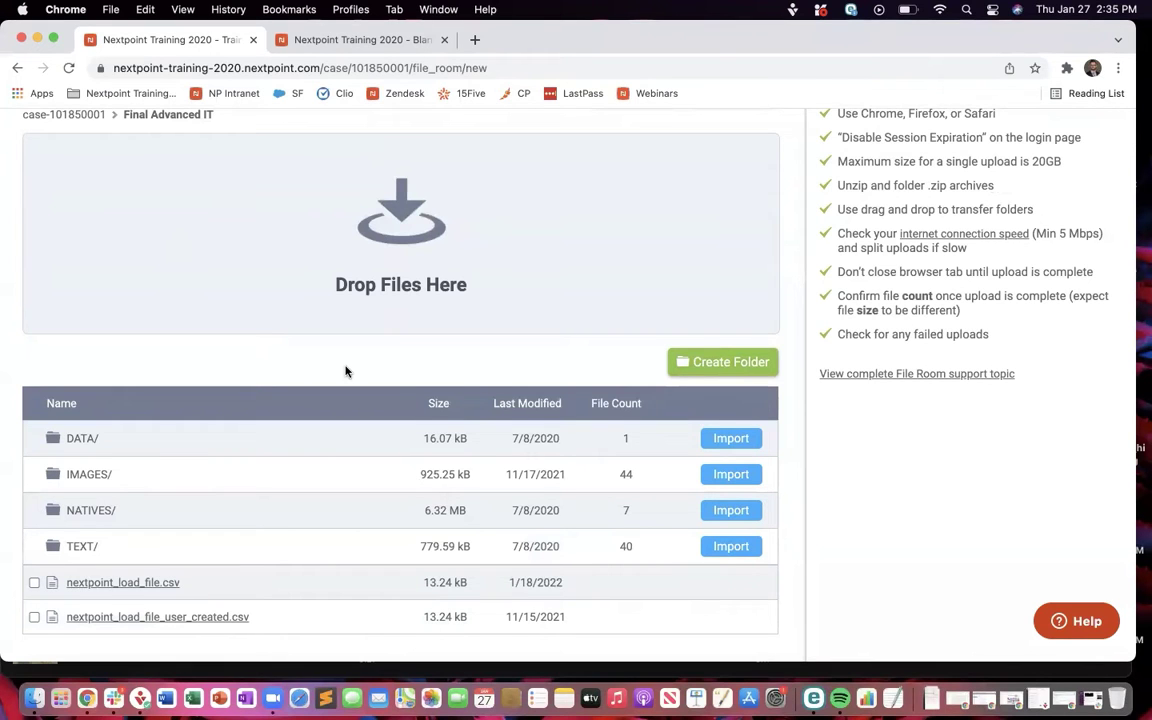
# Step: Return to the case's top-level File Room folder and start an import of the Final Advanced IT folder
pyautogui.scroll(3, 345, 371)
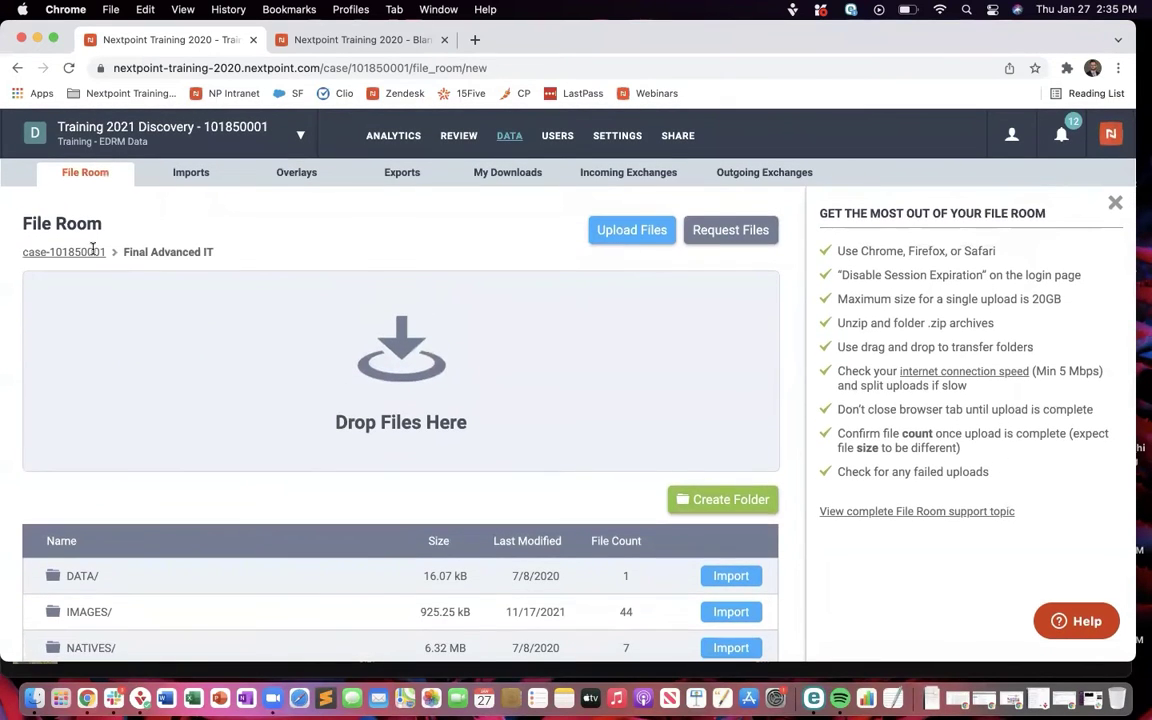
pyautogui.click(92, 251)
pyautogui.scroll(-5, 313, 349)
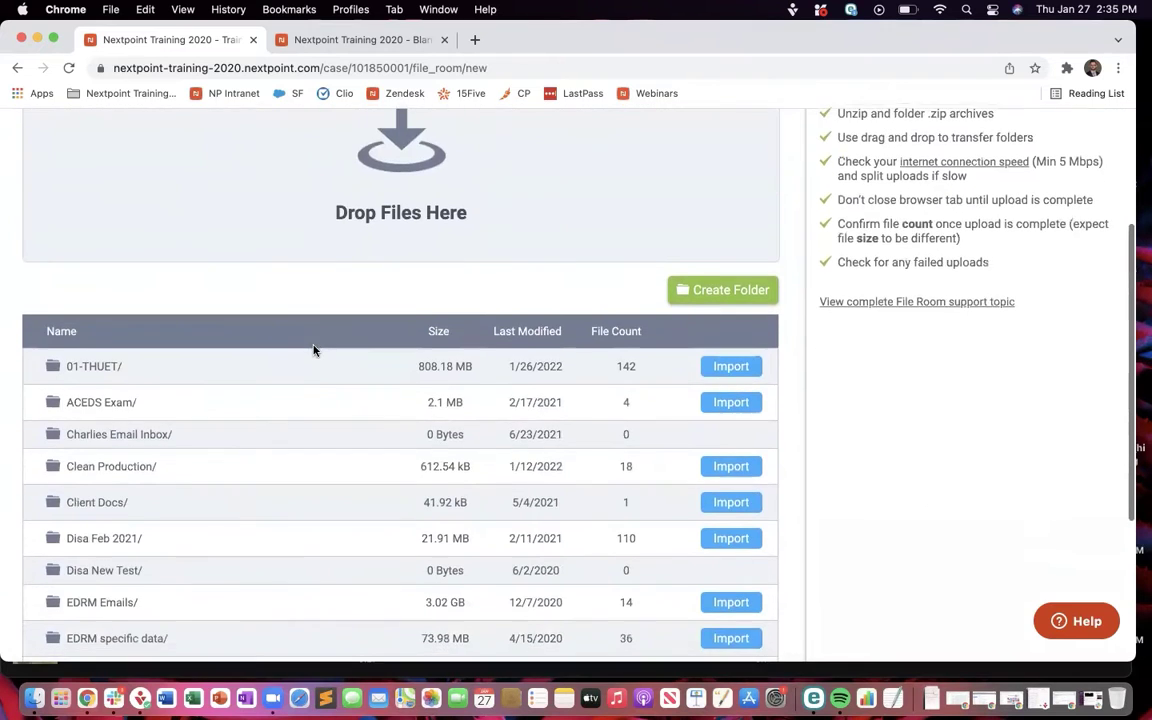
pyautogui.scroll(-5, 313, 349)
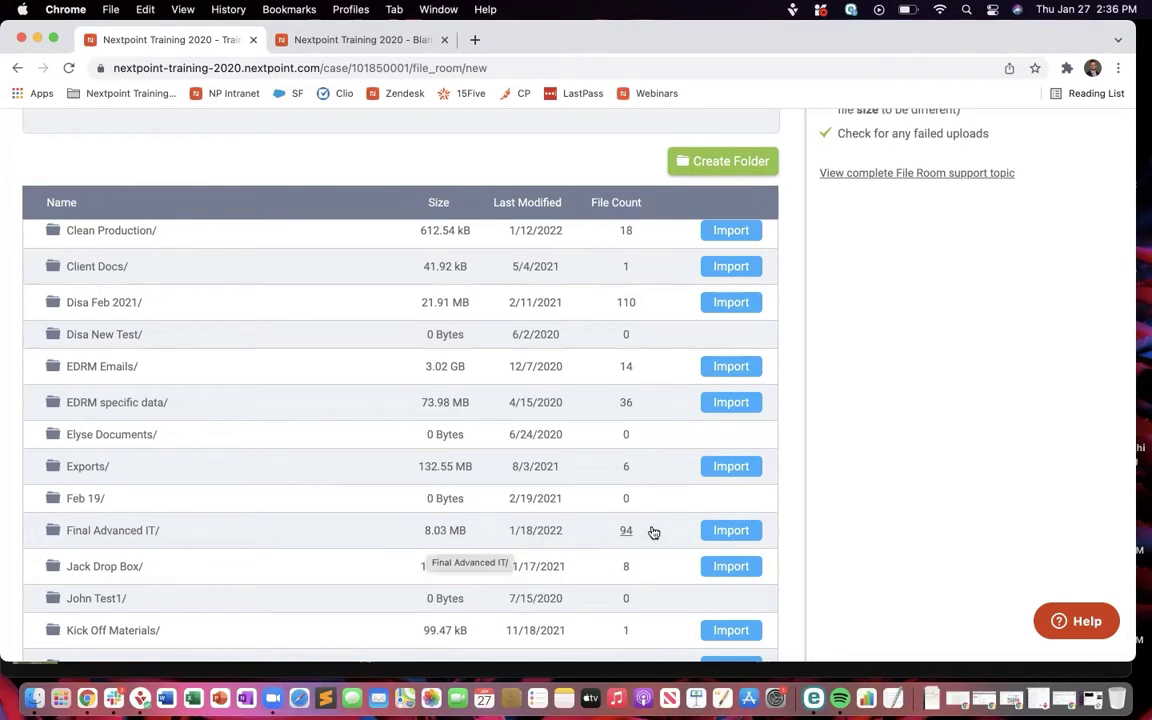
pyautogui.click(728, 533)
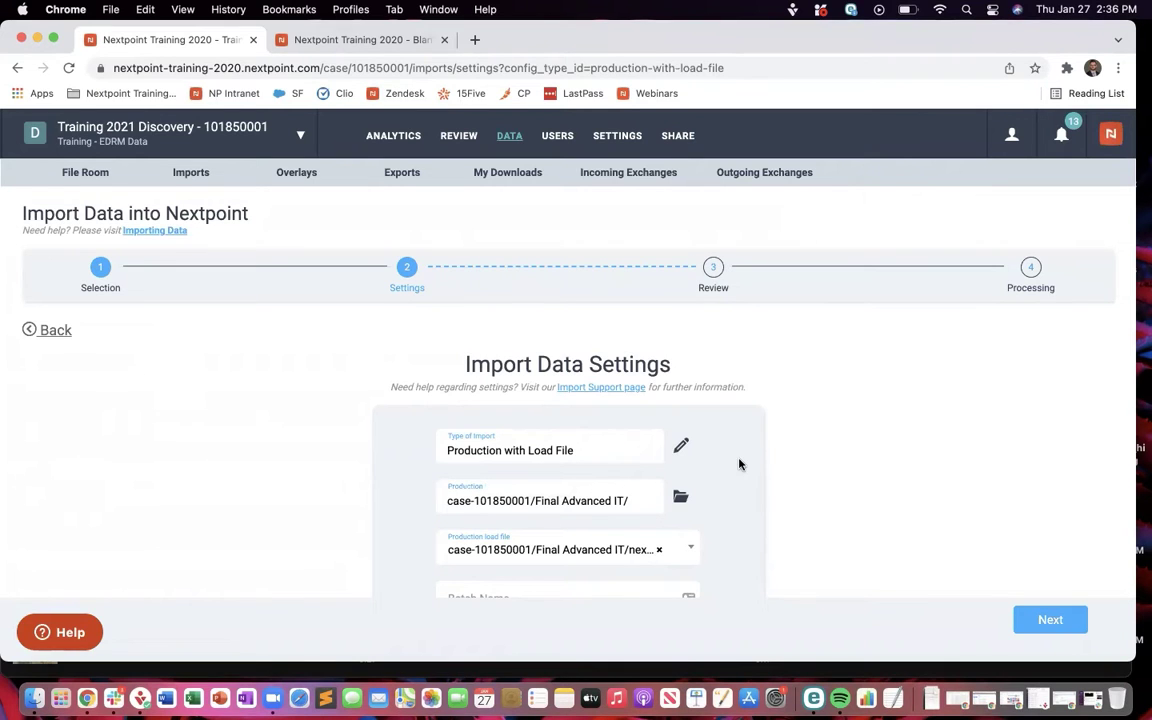
# Step: Choose nextpoint_load_file.csv from the Final Advanced IT folder as the production load file
pyautogui.scroll(-2, 740, 463)
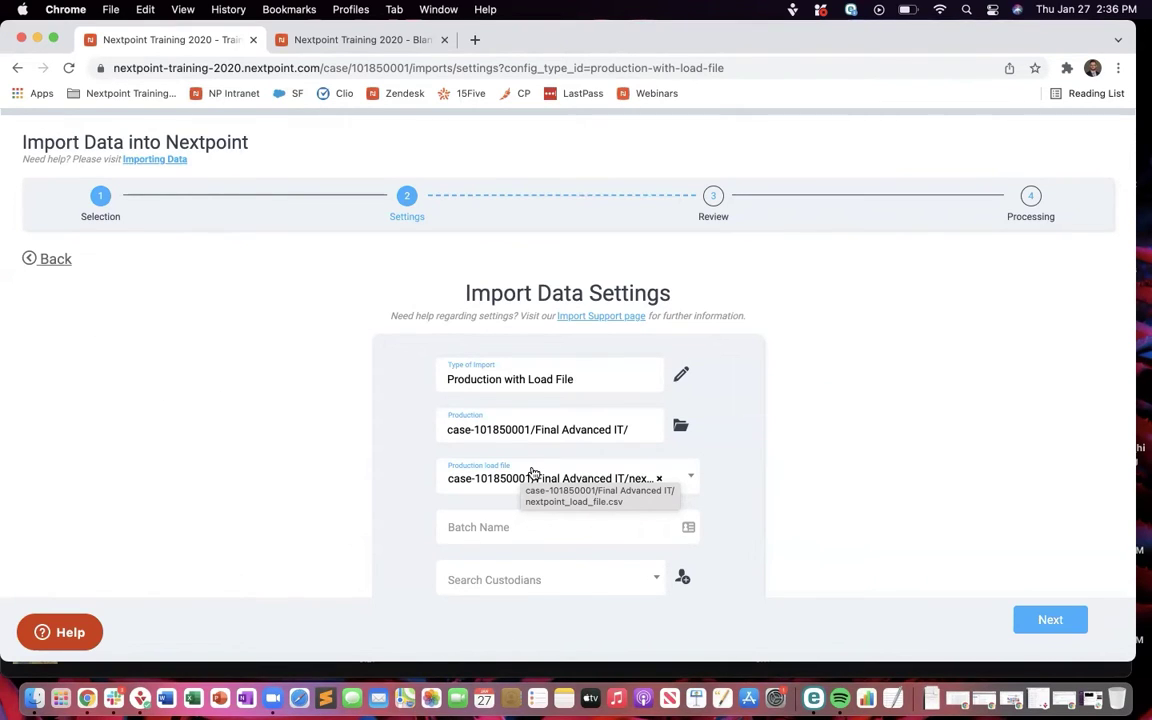
pyautogui.click(541, 478)
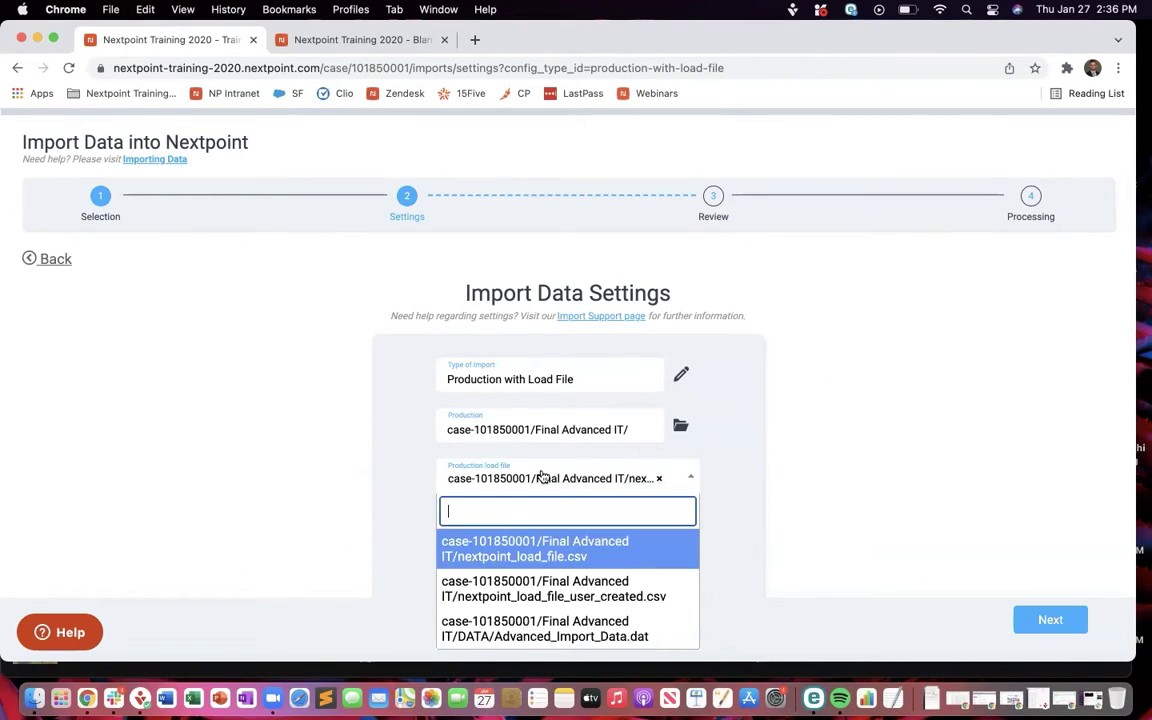
pyautogui.click(583, 543)
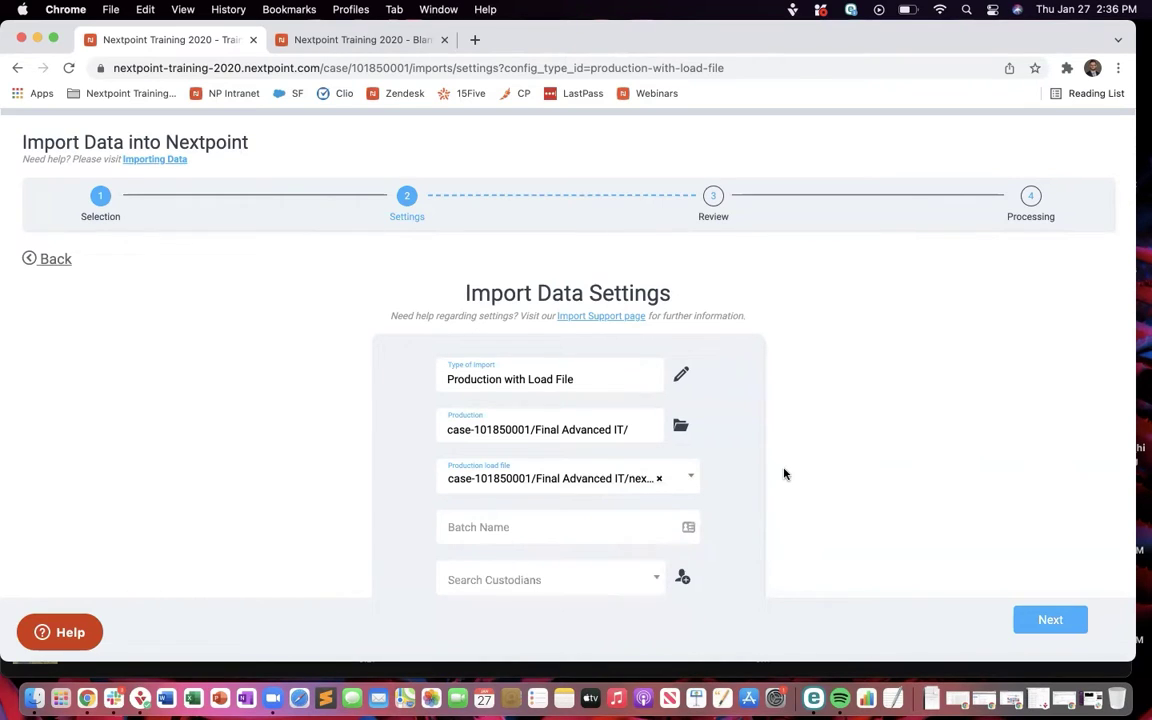
# Step: Name the import batch Opp Co Prod 1.27.22
pyautogui.scroll(-3, 785, 472)
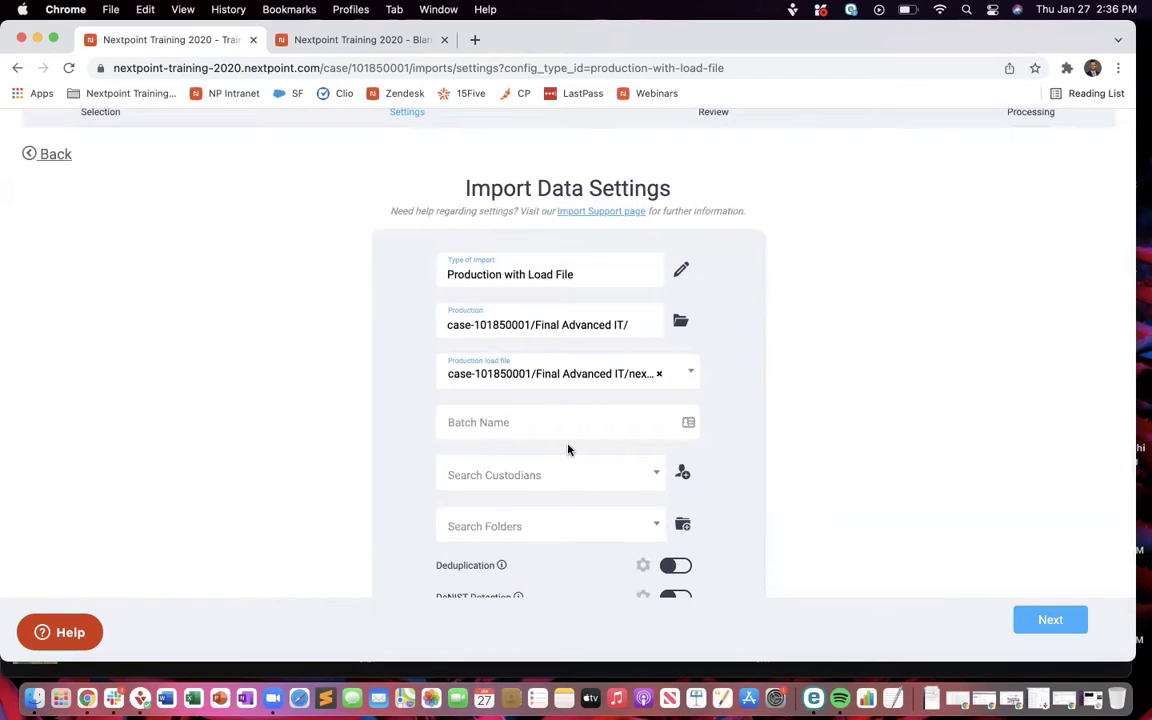
pyautogui.click(547, 421)
pyautogui.write('Op')
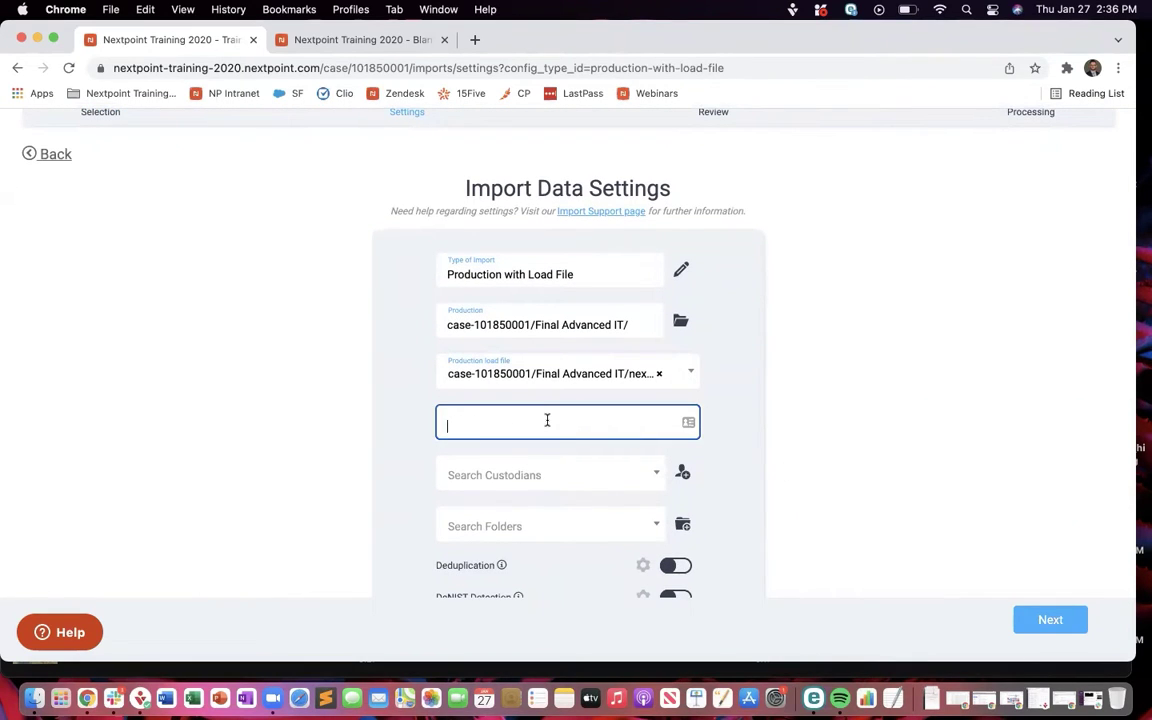
pyautogui.write('p Co Prod 1.27.22')
pyautogui.scroll(-1, 695, 448)
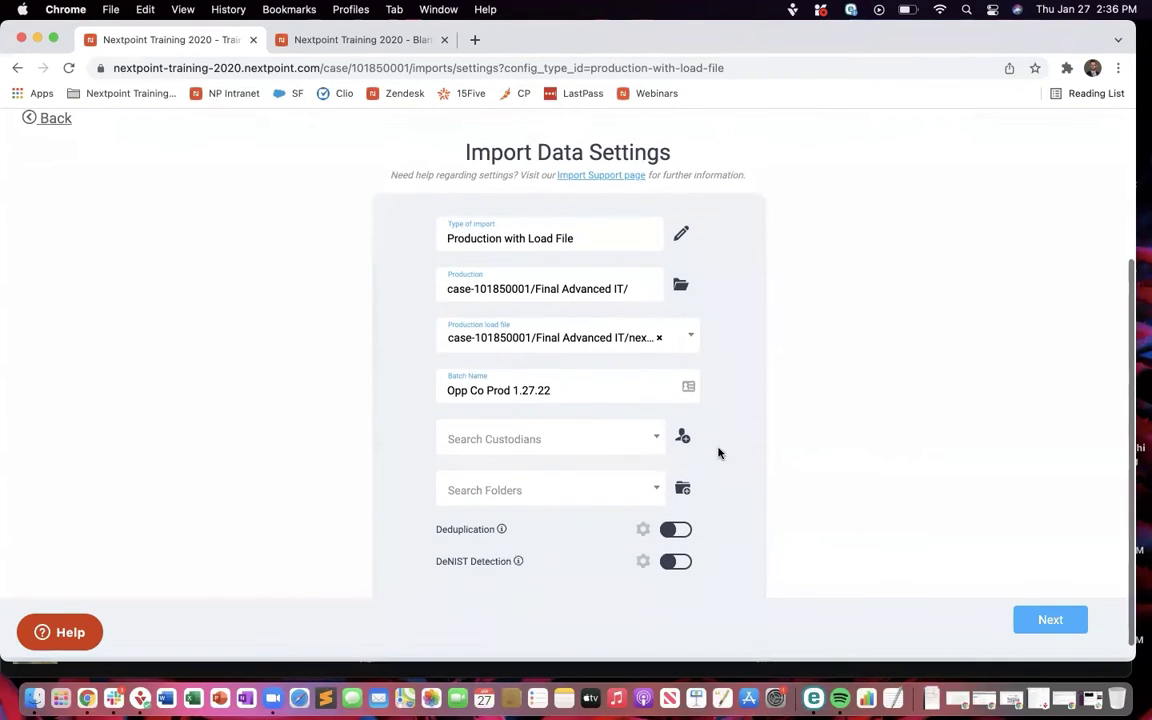
# Step: Create a production folder for the import using the copied batch name, Opp Co Prod 1.27.22, and dismiss the confirmation
pyautogui.tripleClick(536, 391)
pyautogui.press('cmd+c')
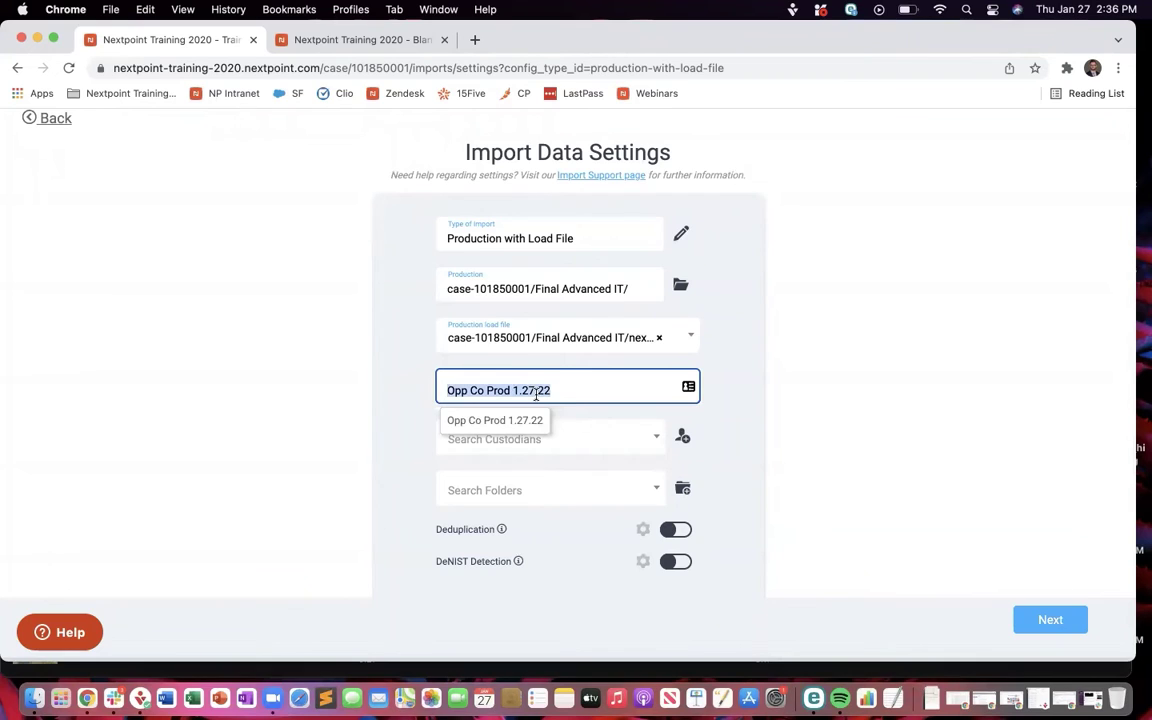
pyautogui.click(682, 488)
pyautogui.press('cmd+v')
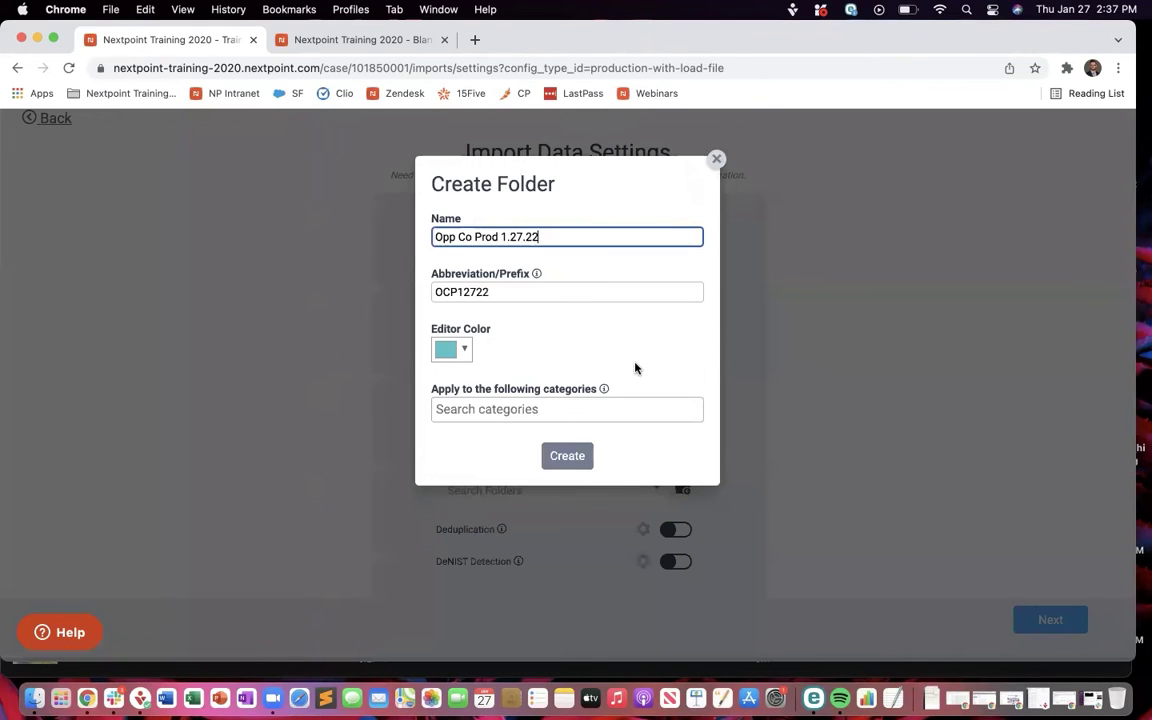
pyautogui.click(579, 455)
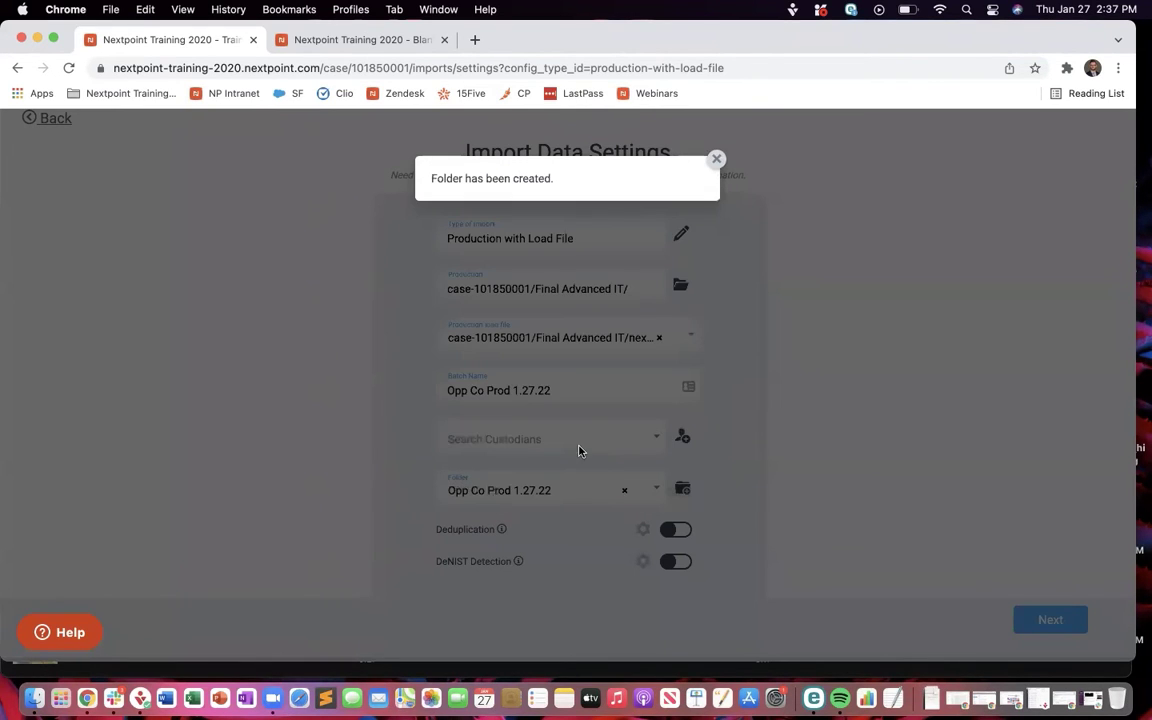
pyautogui.click(715, 161)
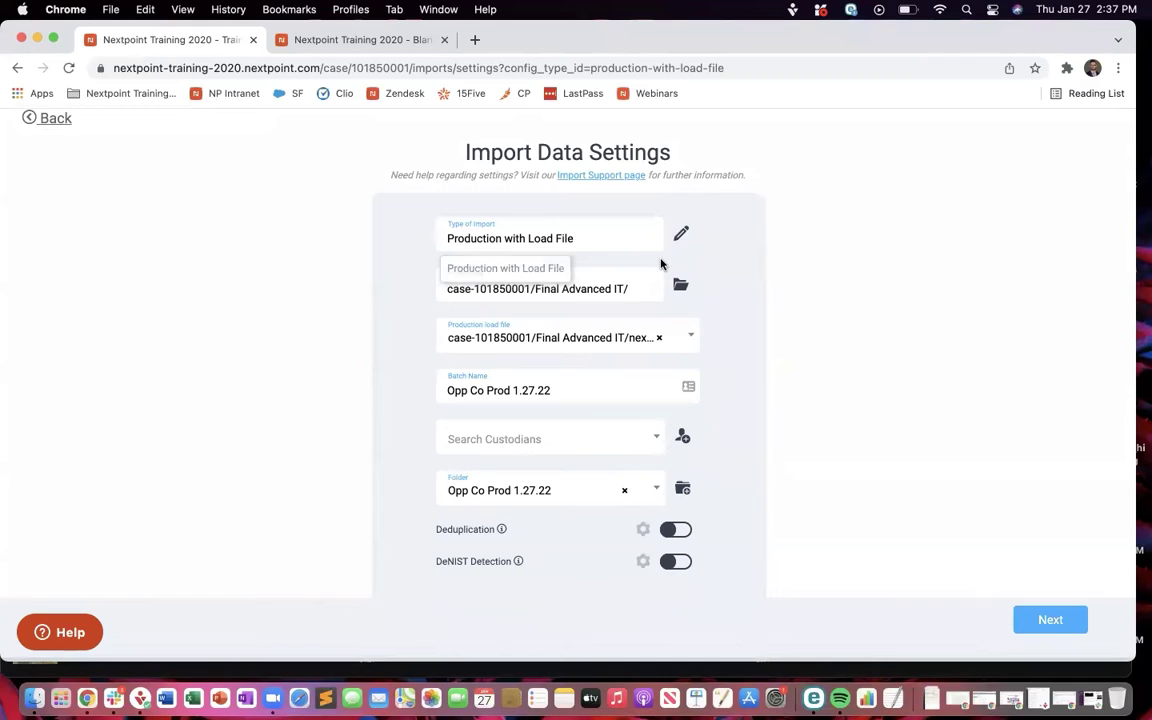
# Step: Proceed to the import's Review stage with deduplication and DeNIST detection left off, and bring up the Field Mapping table
pyautogui.scroll(-1, 788, 257)
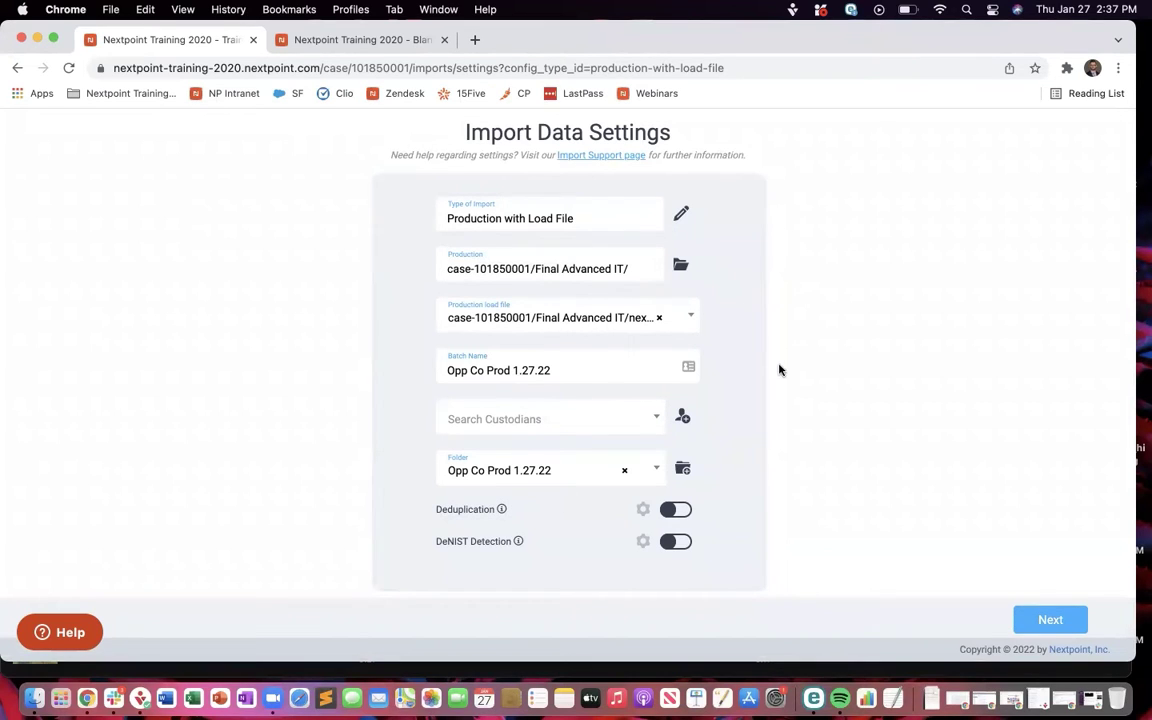
pyautogui.click(1052, 621)
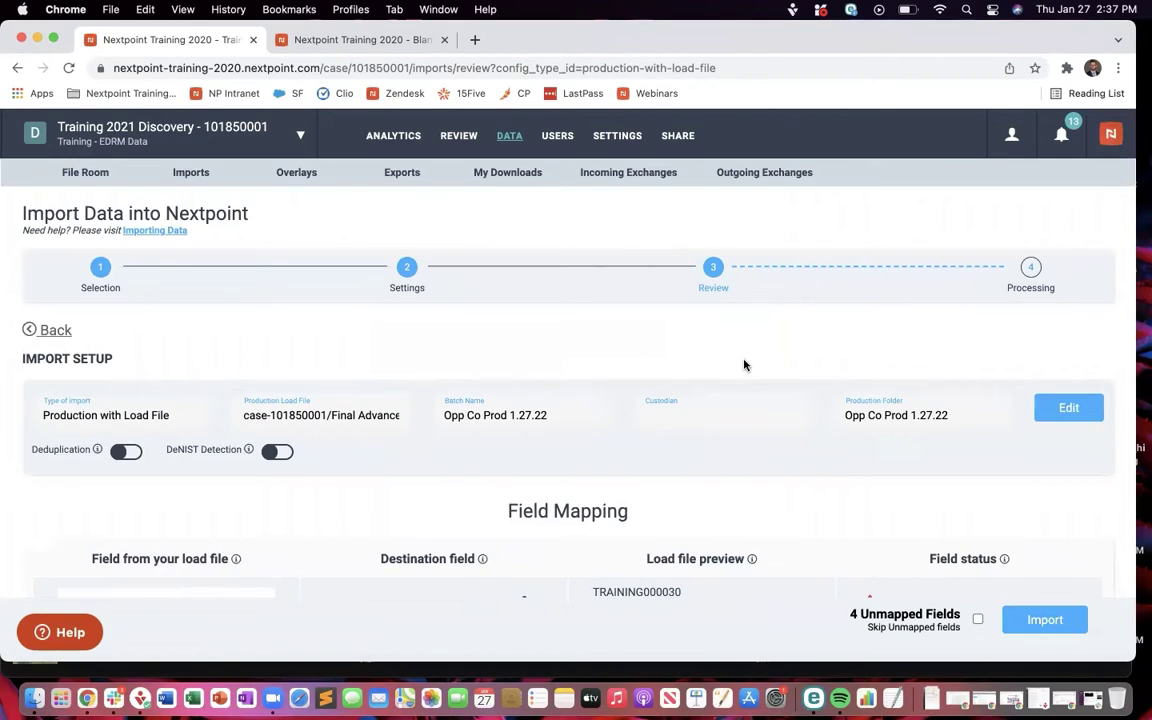
pyautogui.scroll(-1, 744, 365)
pyautogui.scroll(1, 744, 365)
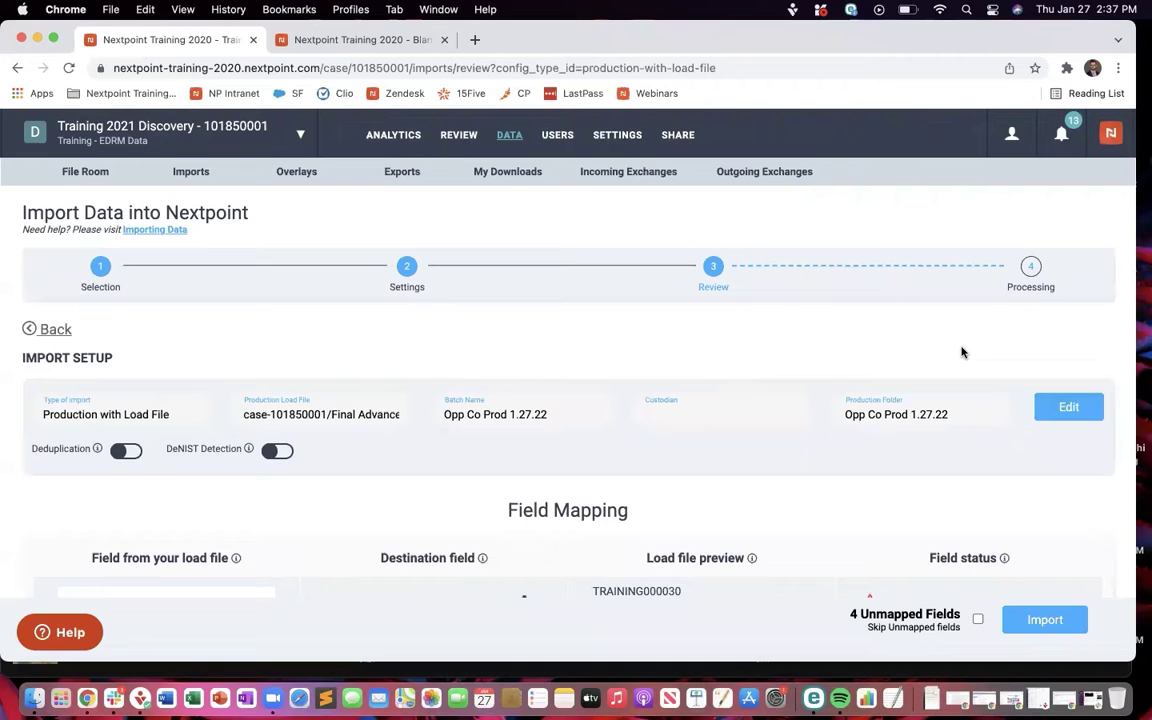
pyautogui.scroll(-7, 962, 350)
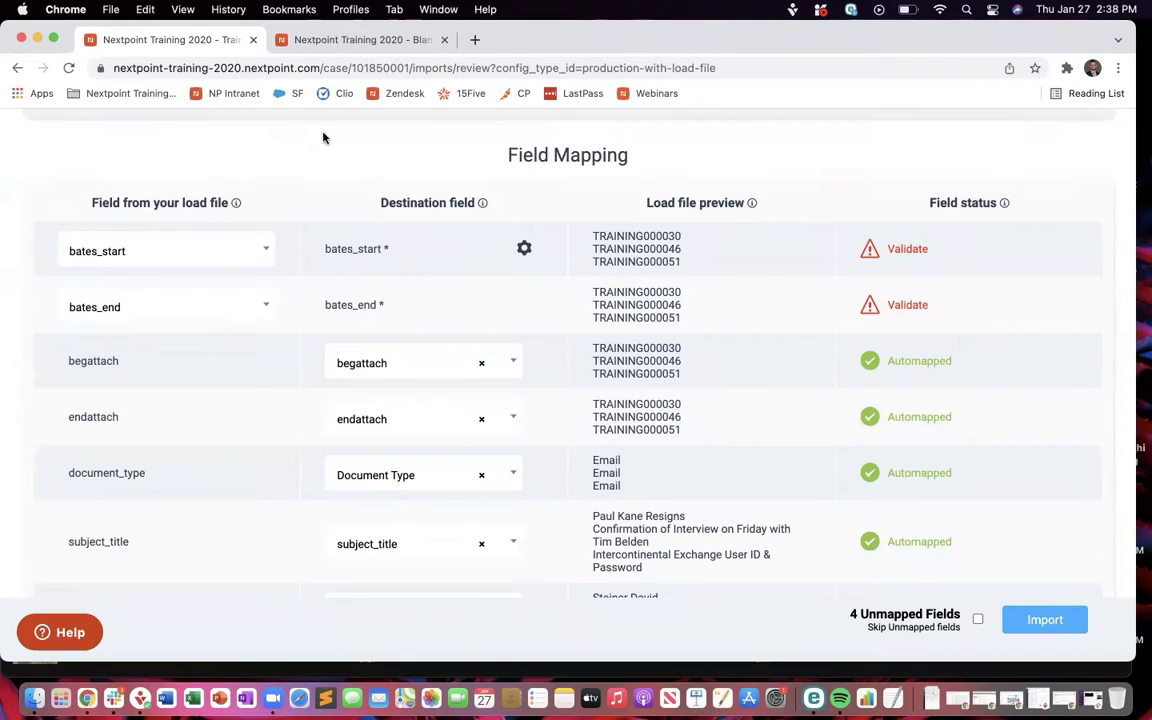
# Step: Duplicate the import review browser tab and, in the copy, download nextpoint_load_file.csv from the File Room's Final Advanced IT folder
pyautogui.rightClick(217, 50)
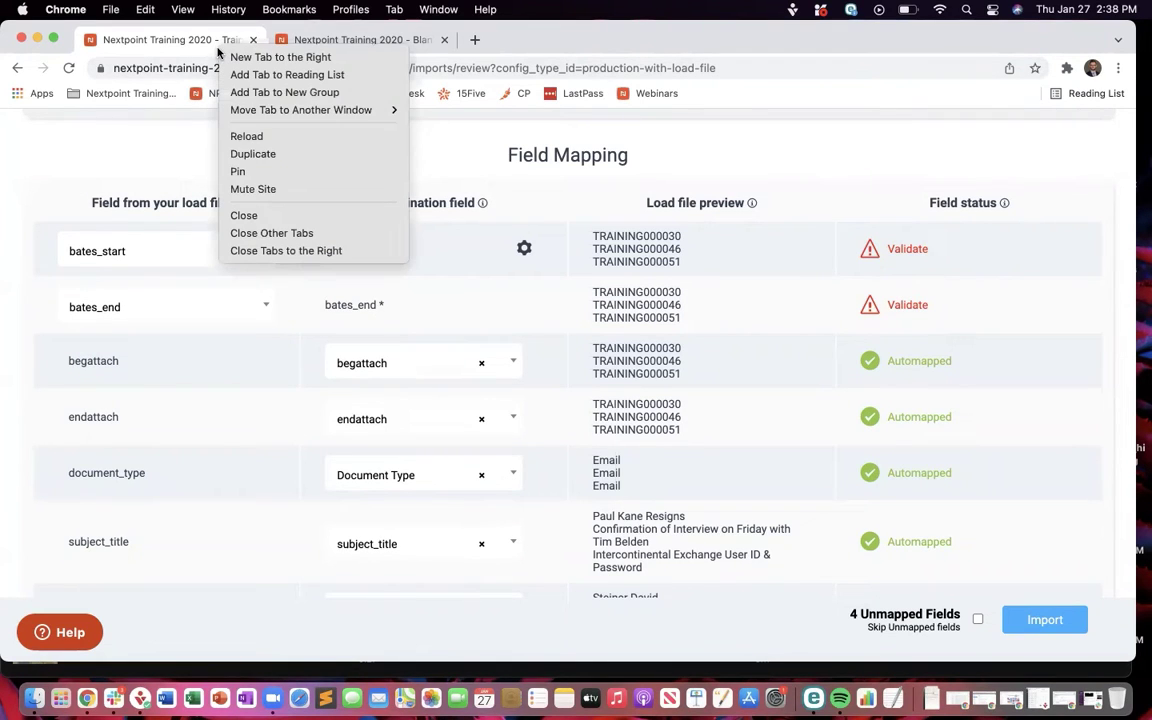
pyautogui.click(254, 154)
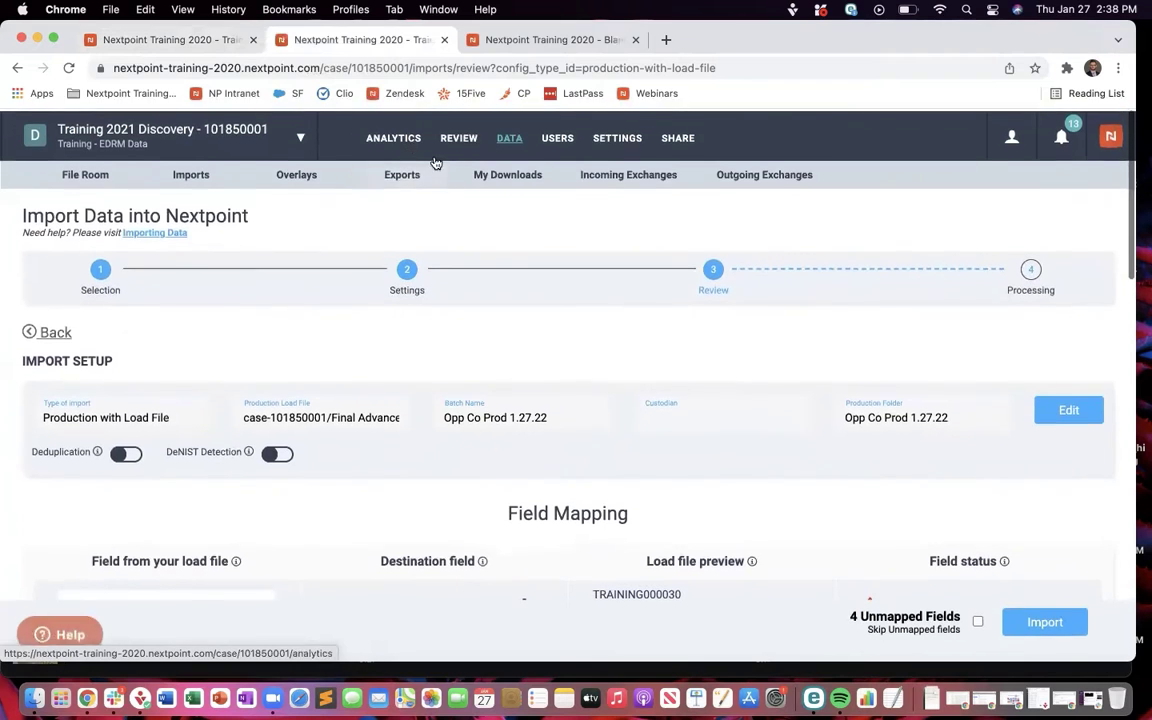
pyautogui.click(503, 145)
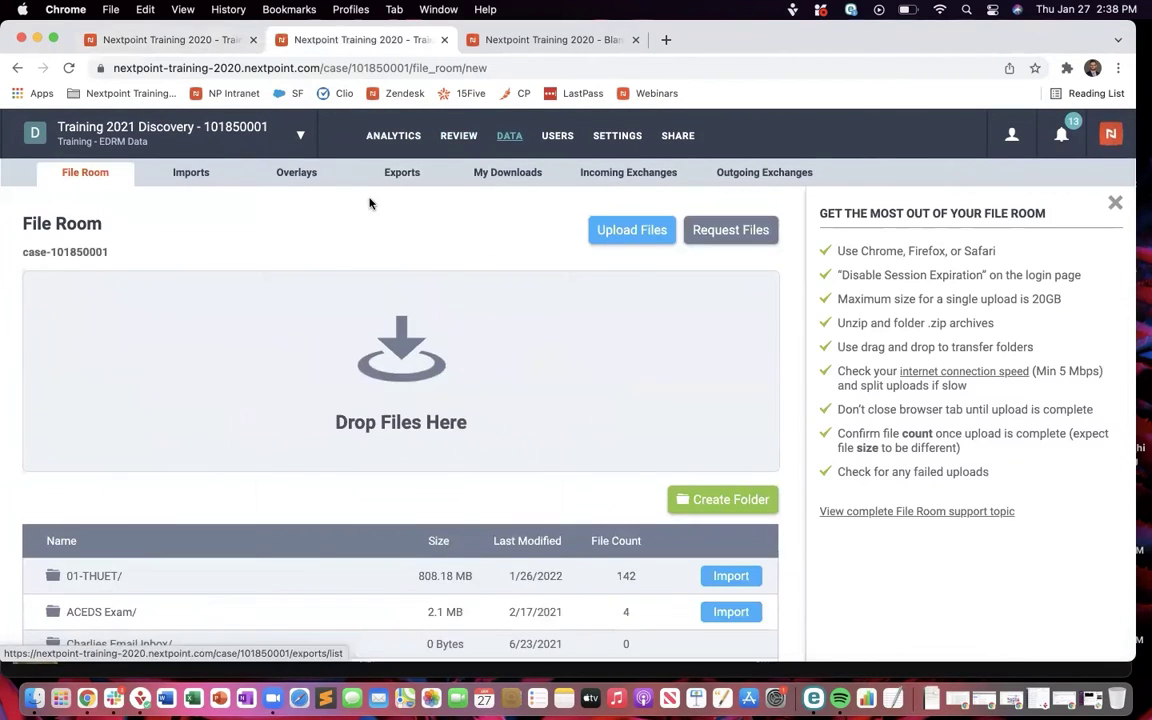
pyautogui.scroll(-8, 351, 292)
pyautogui.scroll(-3, 351, 292)
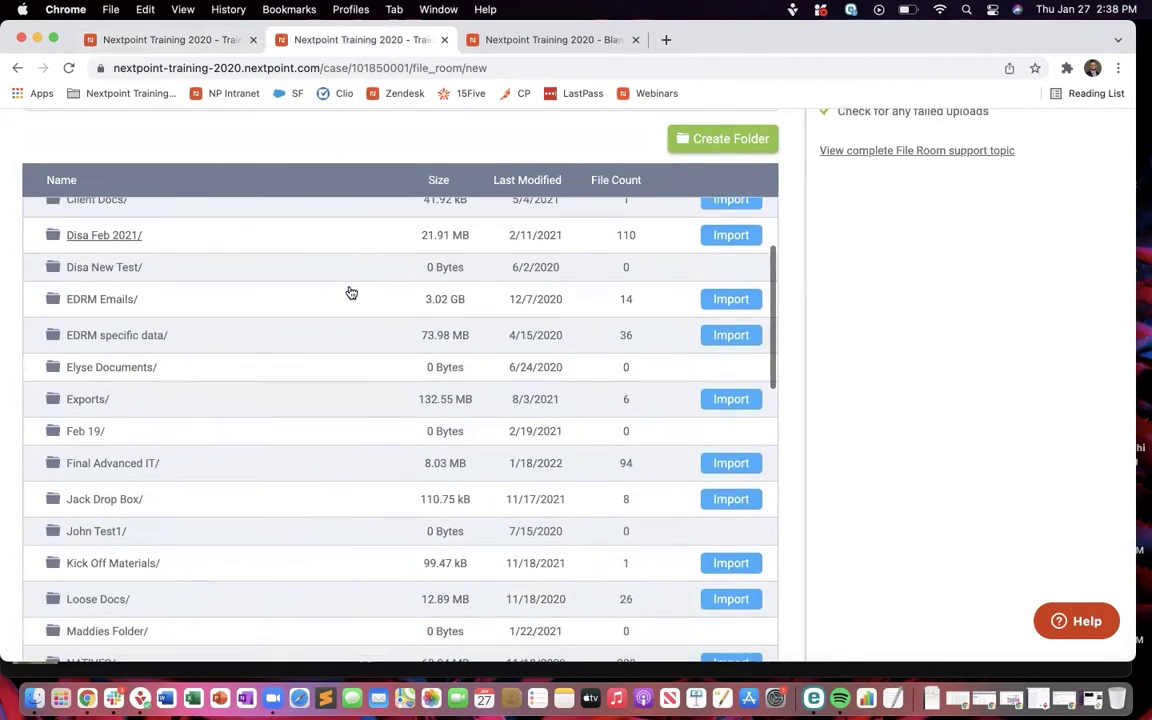
pyautogui.click(153, 428)
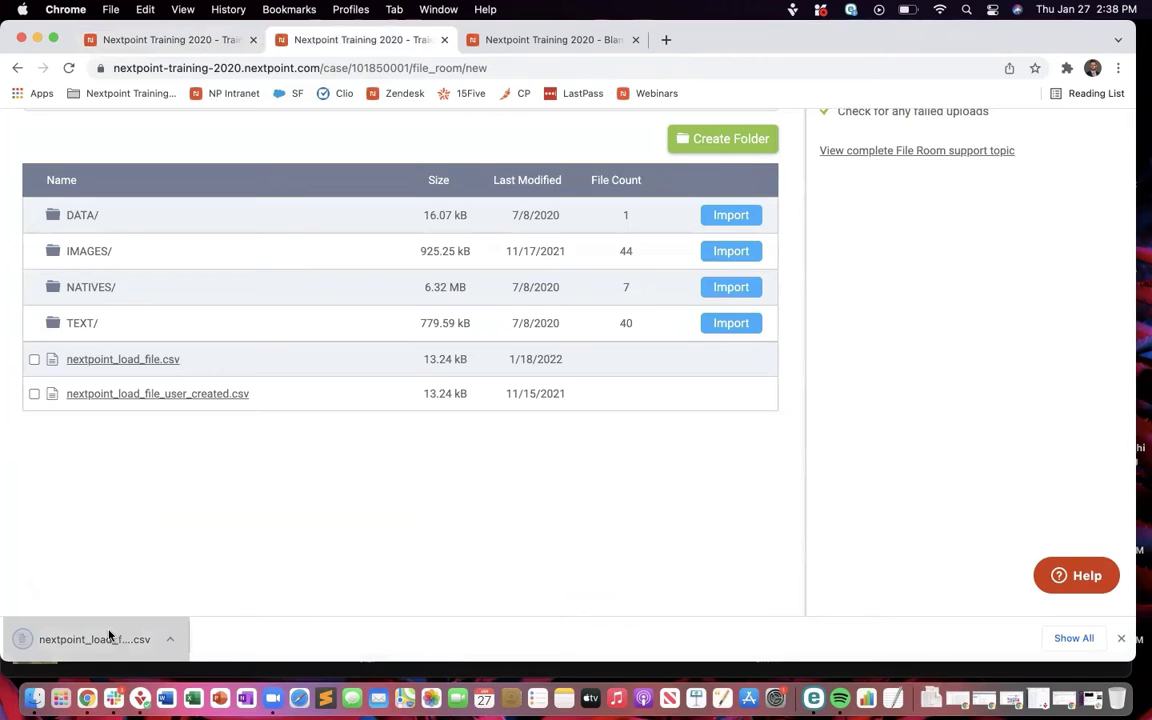
# Step: Open the downloaded load file in Numbers and examine its column headers and document metadata from bates_start through native_file
pyautogui.click(110, 636)
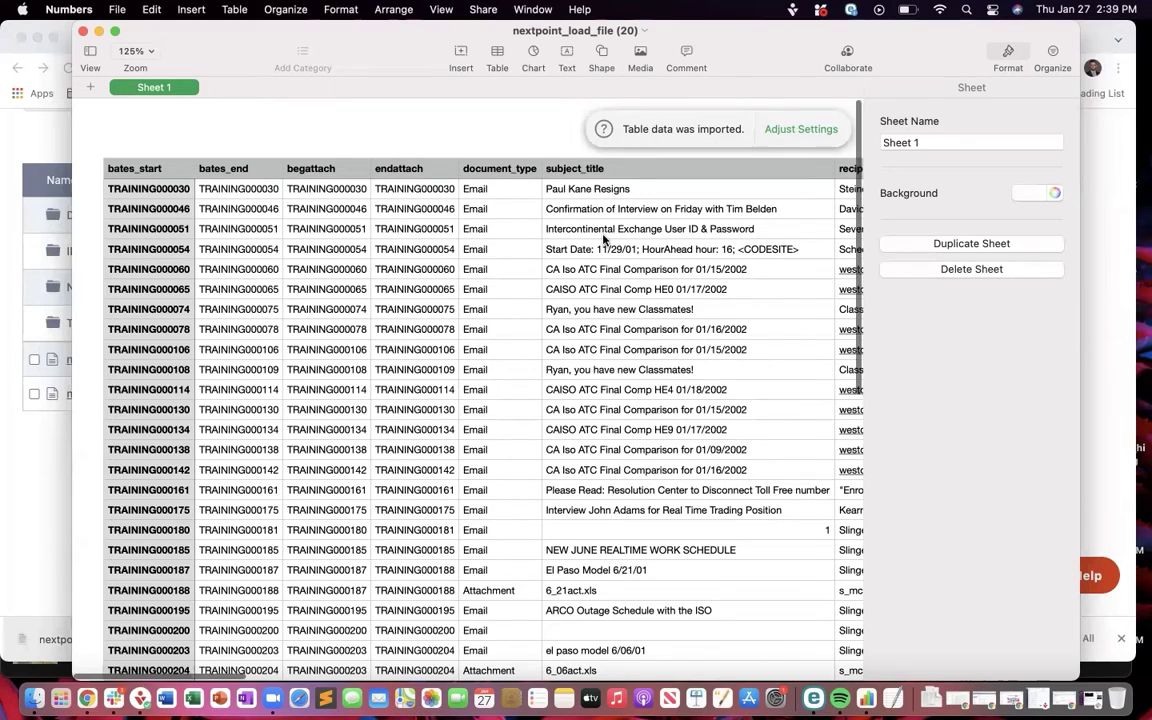
pyautogui.hscroll(4, 604, 238)
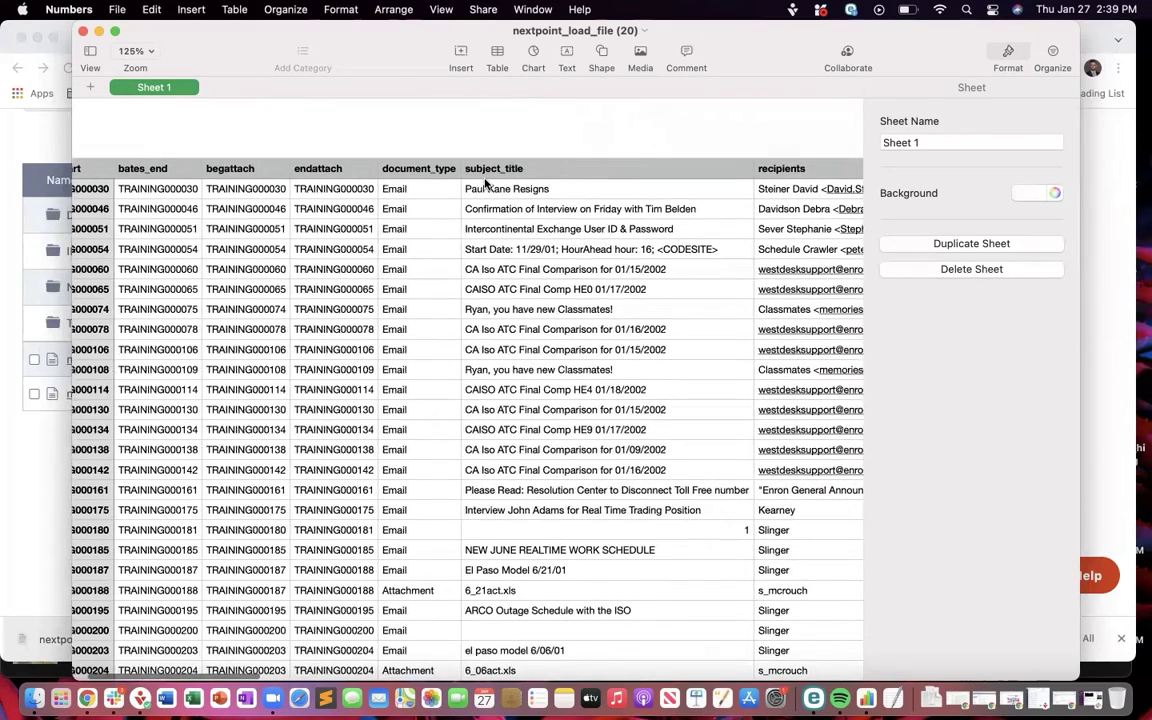
pyautogui.hscroll(-4, 485, 183)
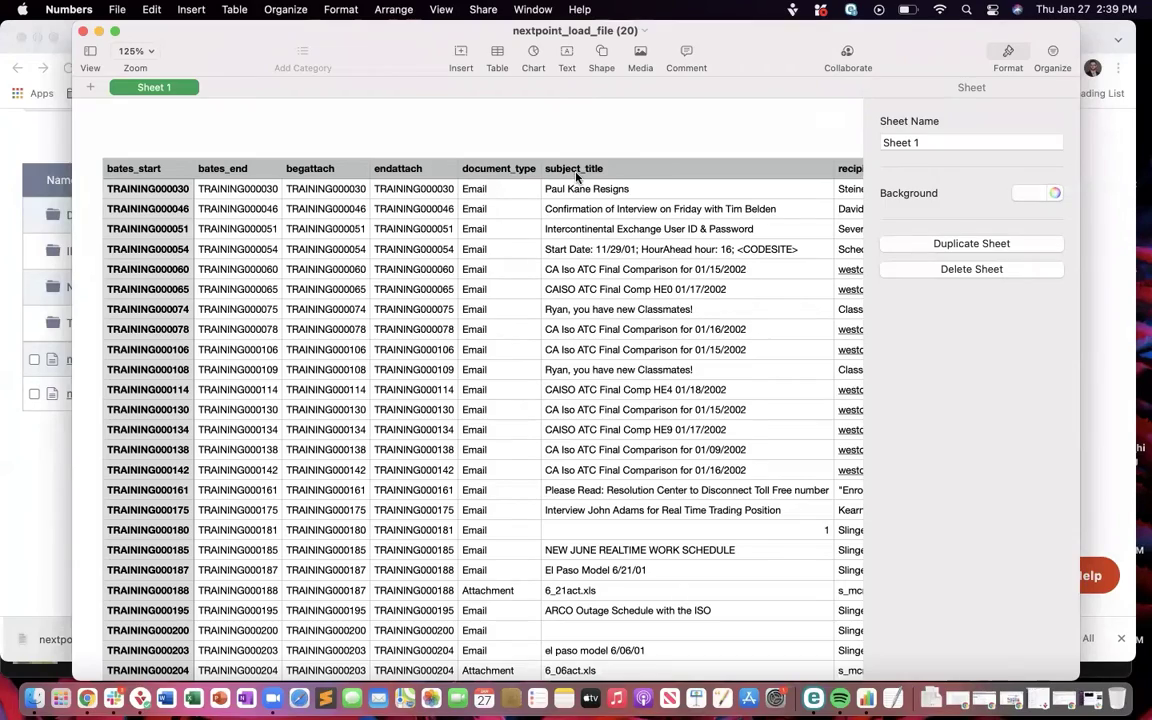
pyautogui.hscroll(2, 576, 178)
pyautogui.hscroll(10, 576, 178)
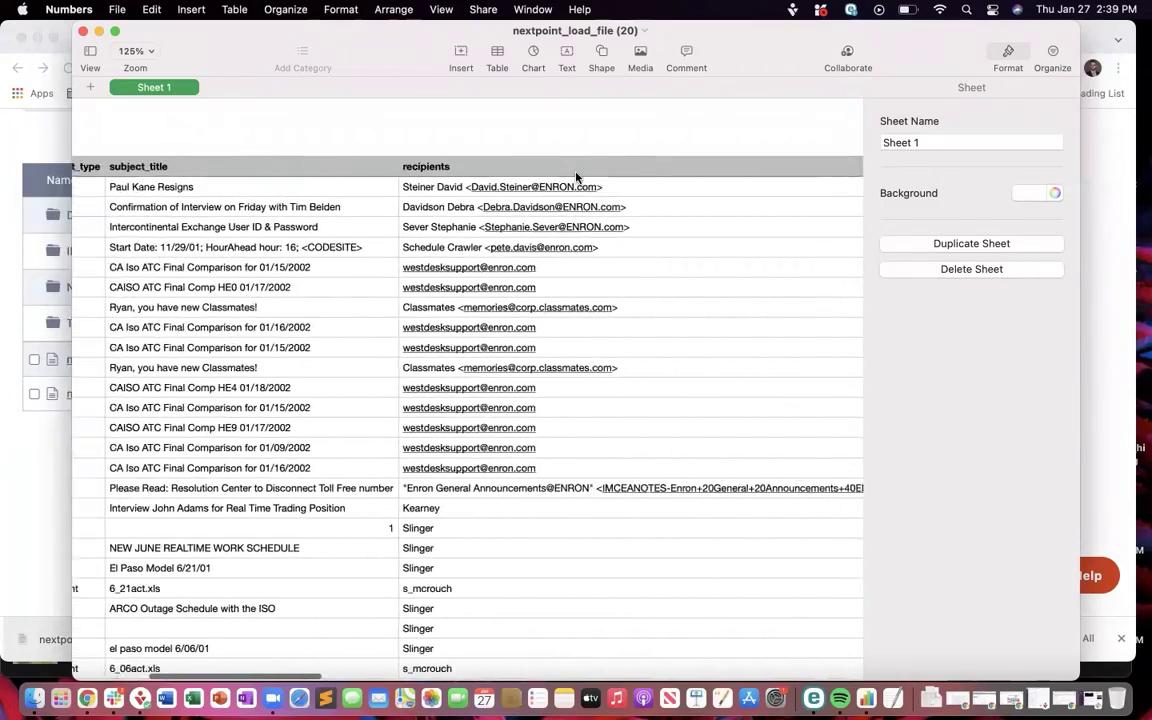
pyautogui.hscroll(15, 576, 178)
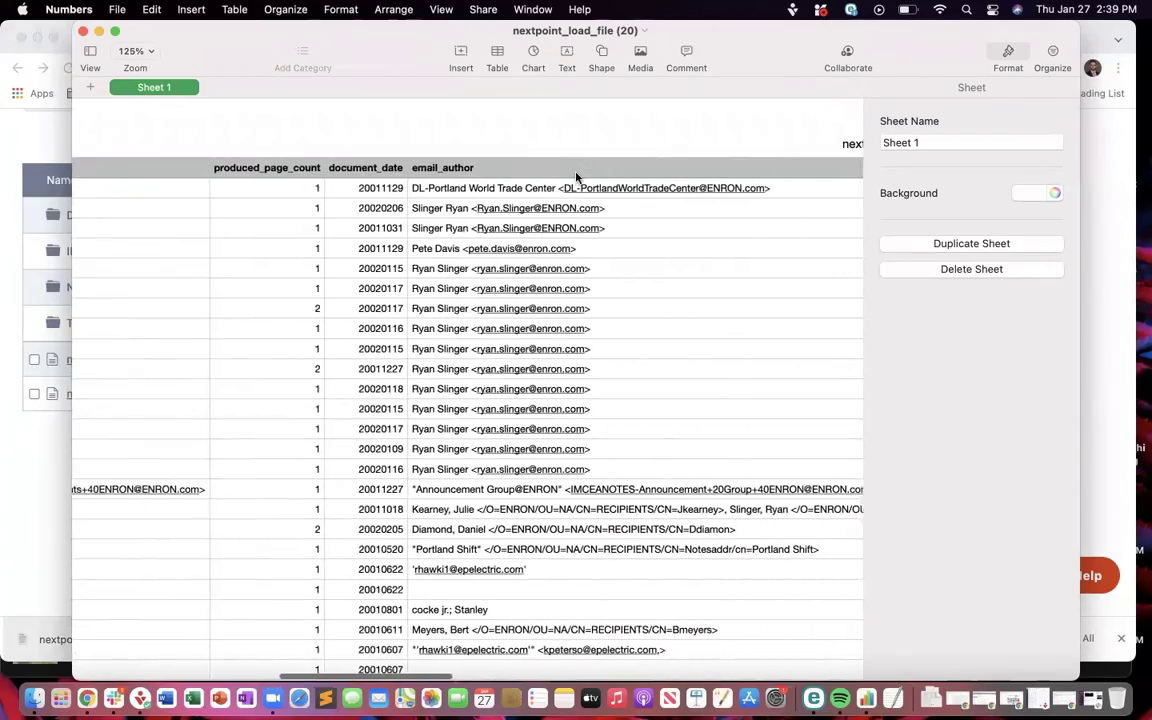
pyautogui.hscroll(20, 576, 178)
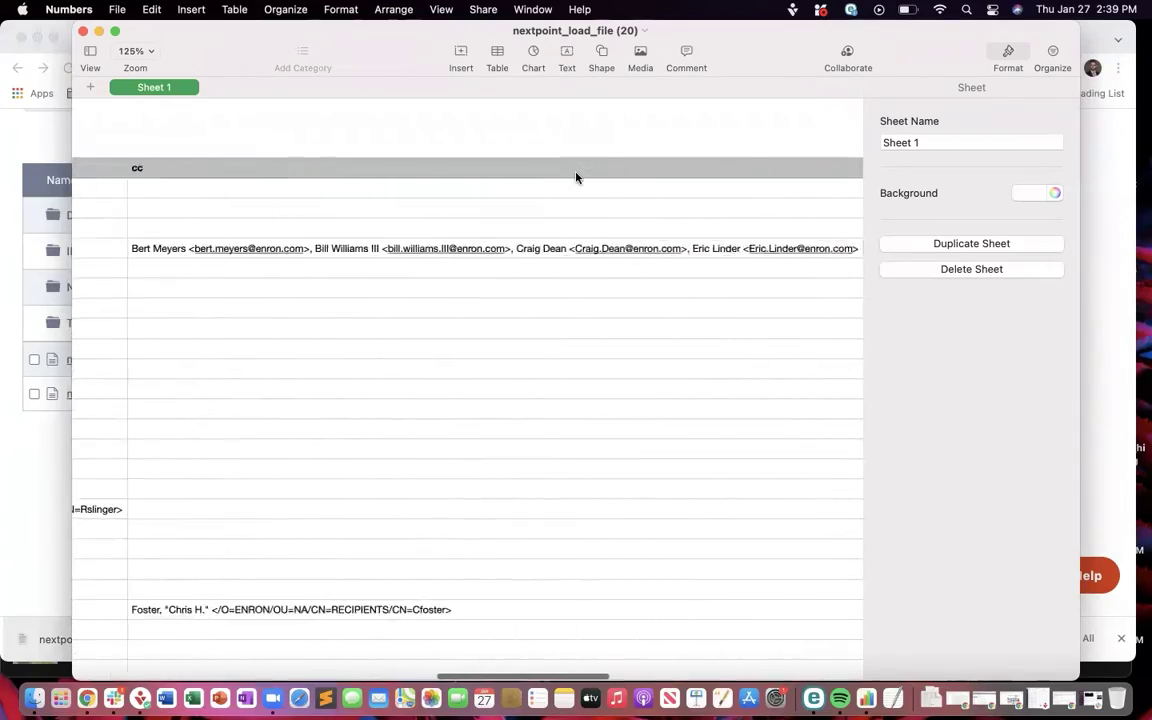
pyautogui.hscroll(8, 576, 178)
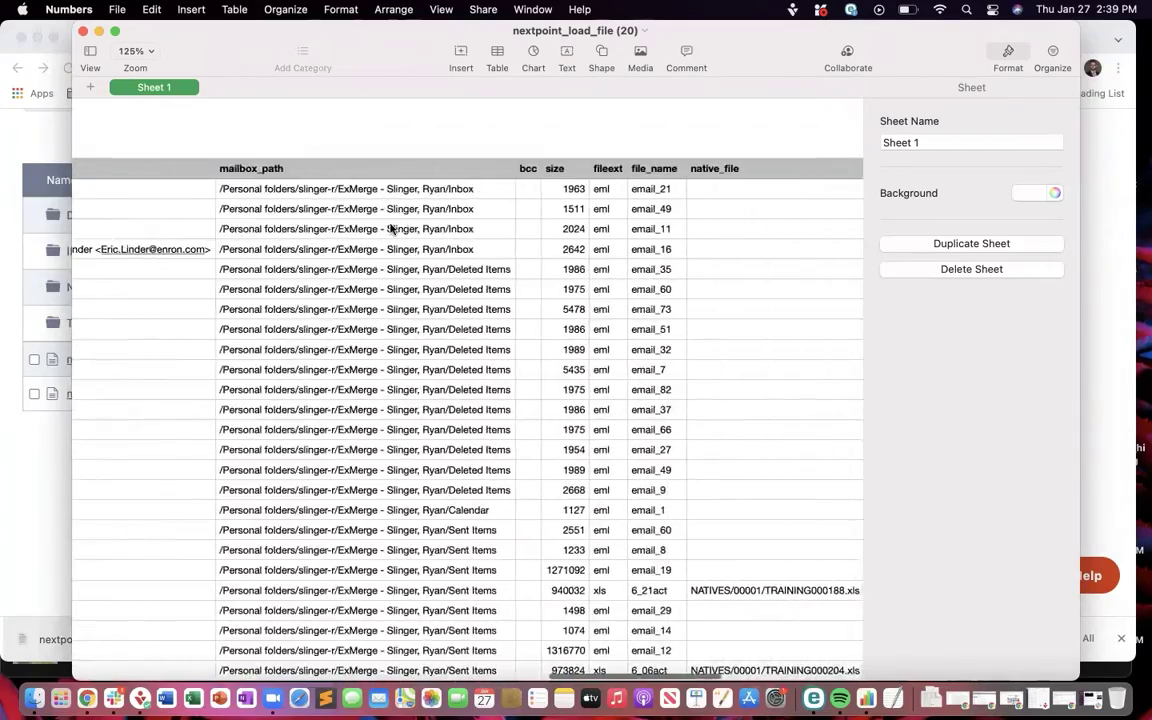
pyautogui.hscroll(-20, 390, 229)
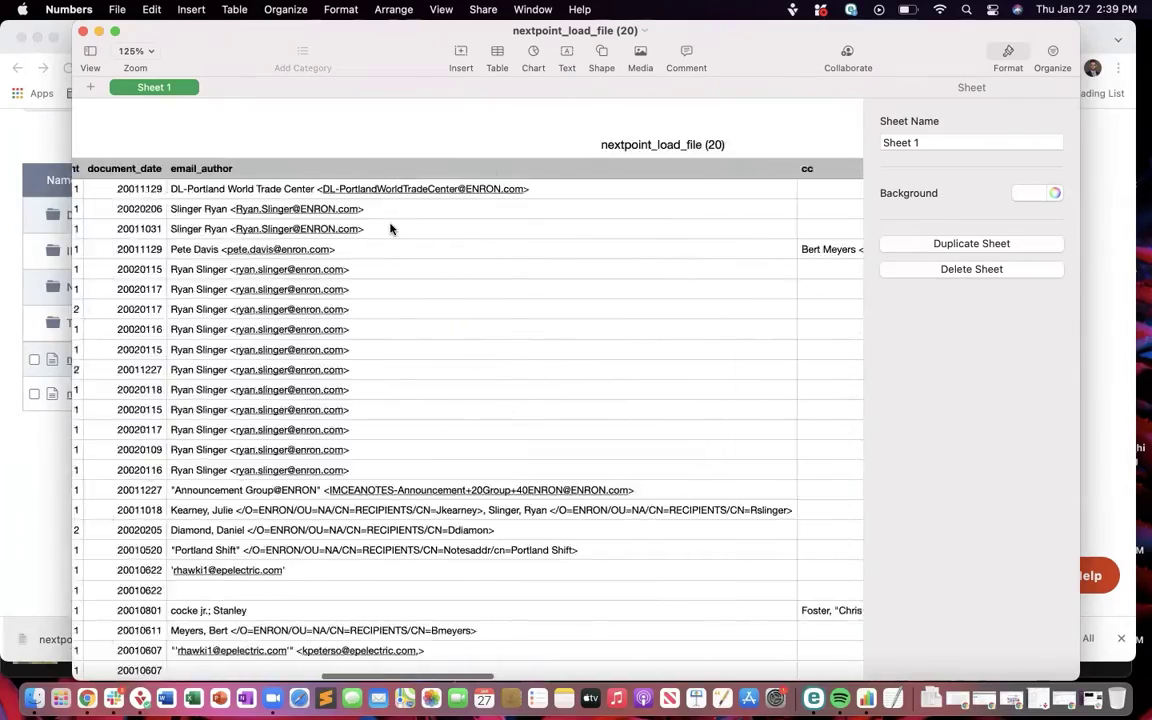
pyautogui.hscroll(5, 390, 229)
pyautogui.hscroll(-15, 390, 229)
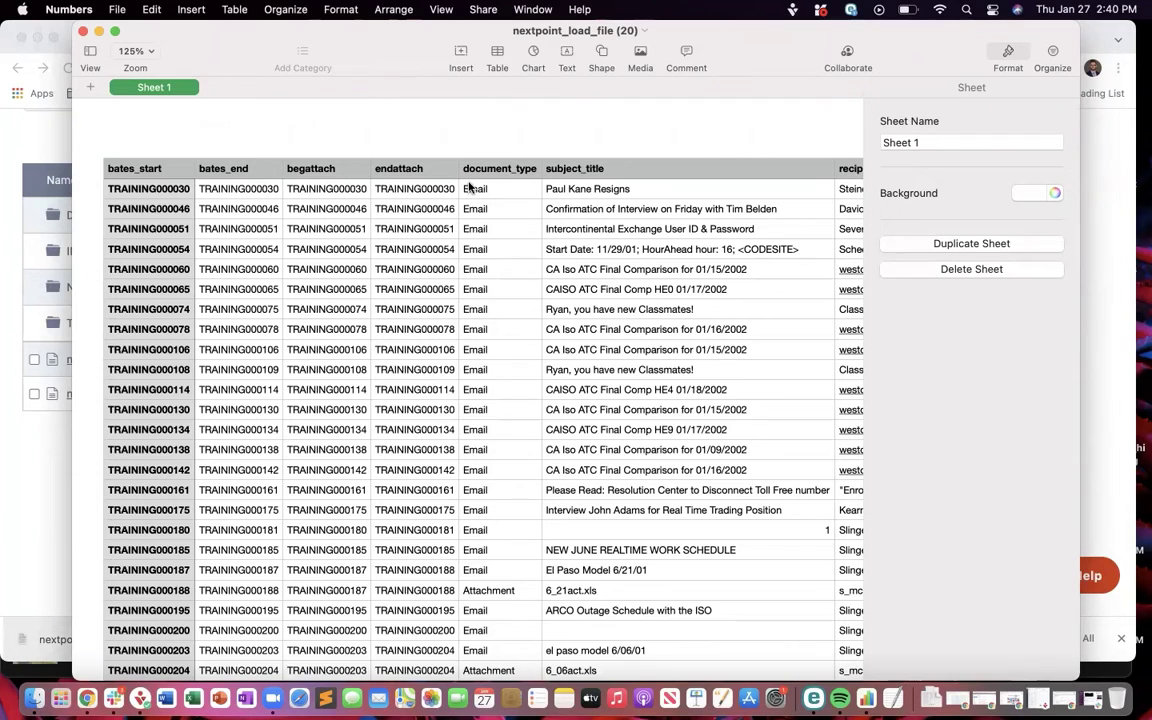
# Step: Compare the load file's column headers side by side with the import's Field Mapping entries in Chrome, ending on the Field Mapping table
pyautogui.click(57, 122)
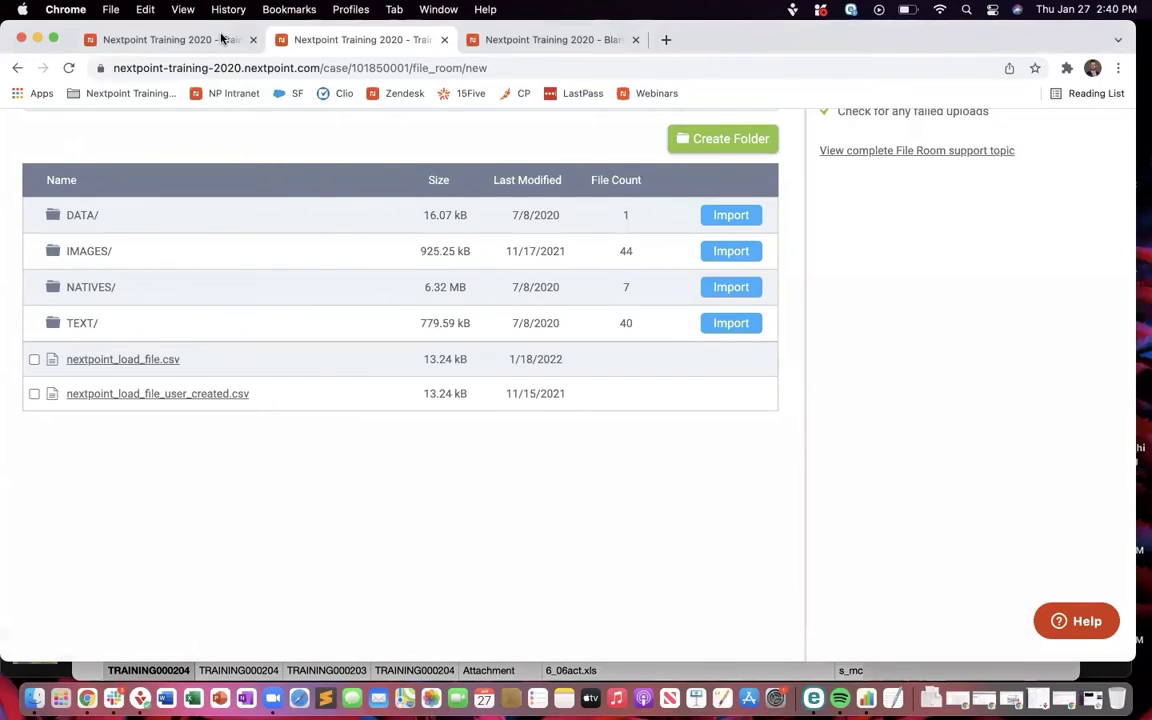
pyautogui.click(221, 39)
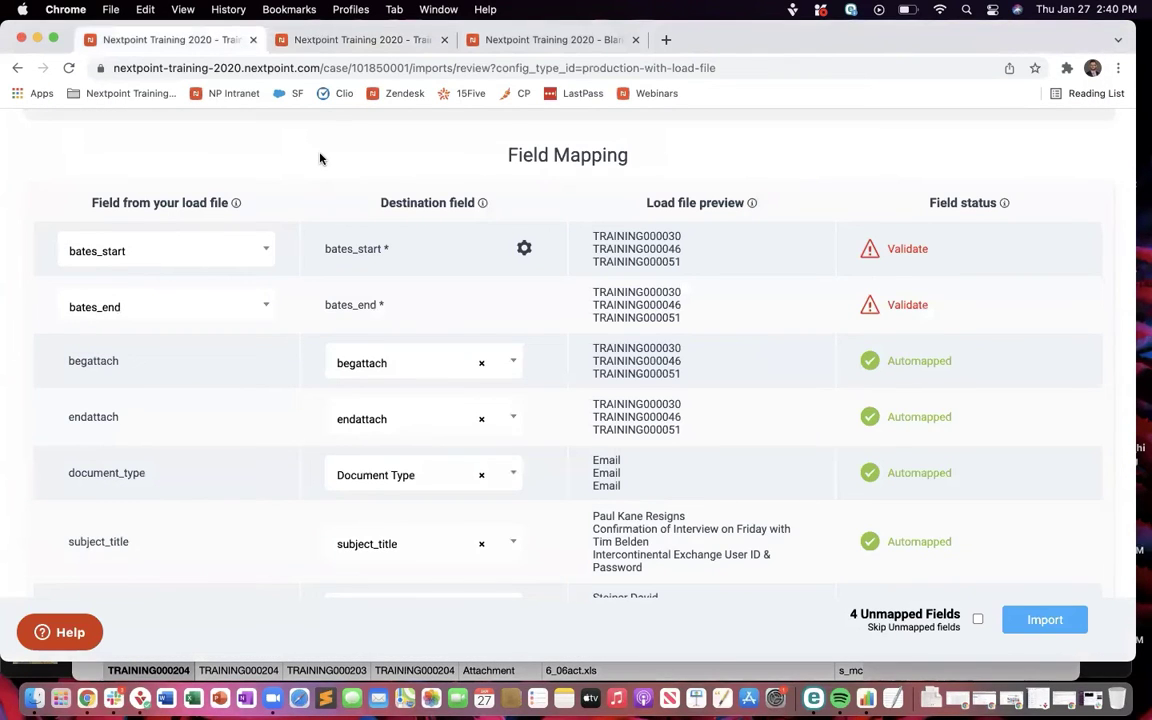
pyautogui.hotkey('ctrl', 'Up')
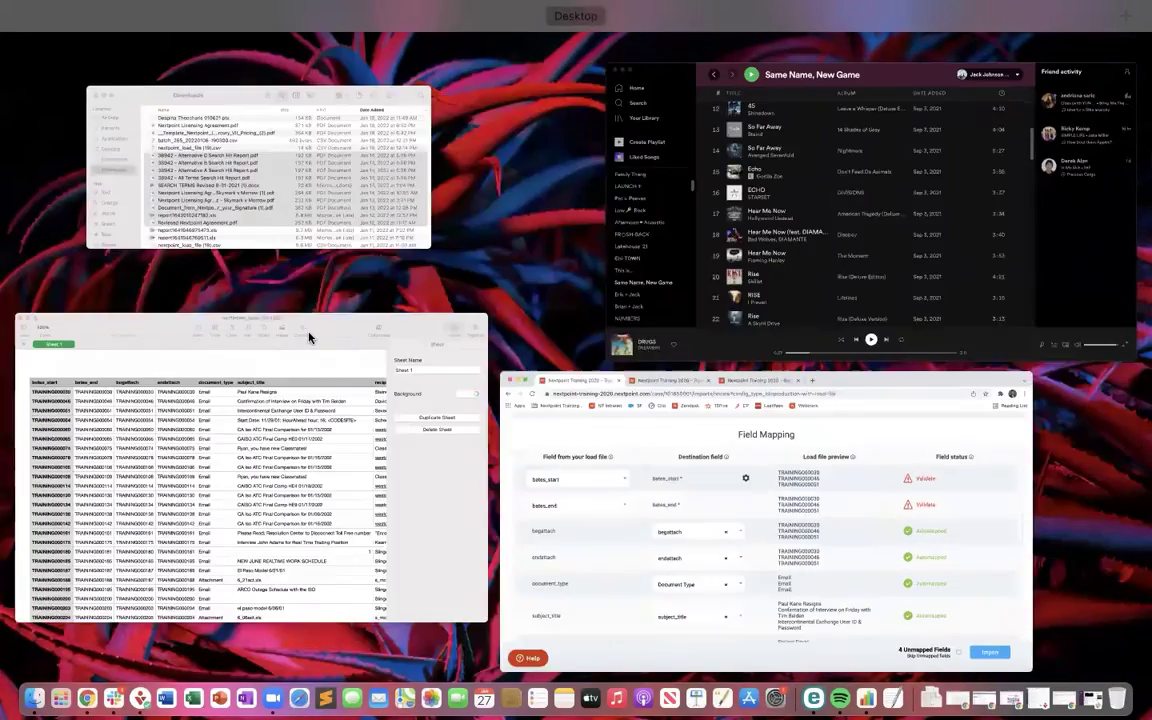
pyautogui.click(310, 338)
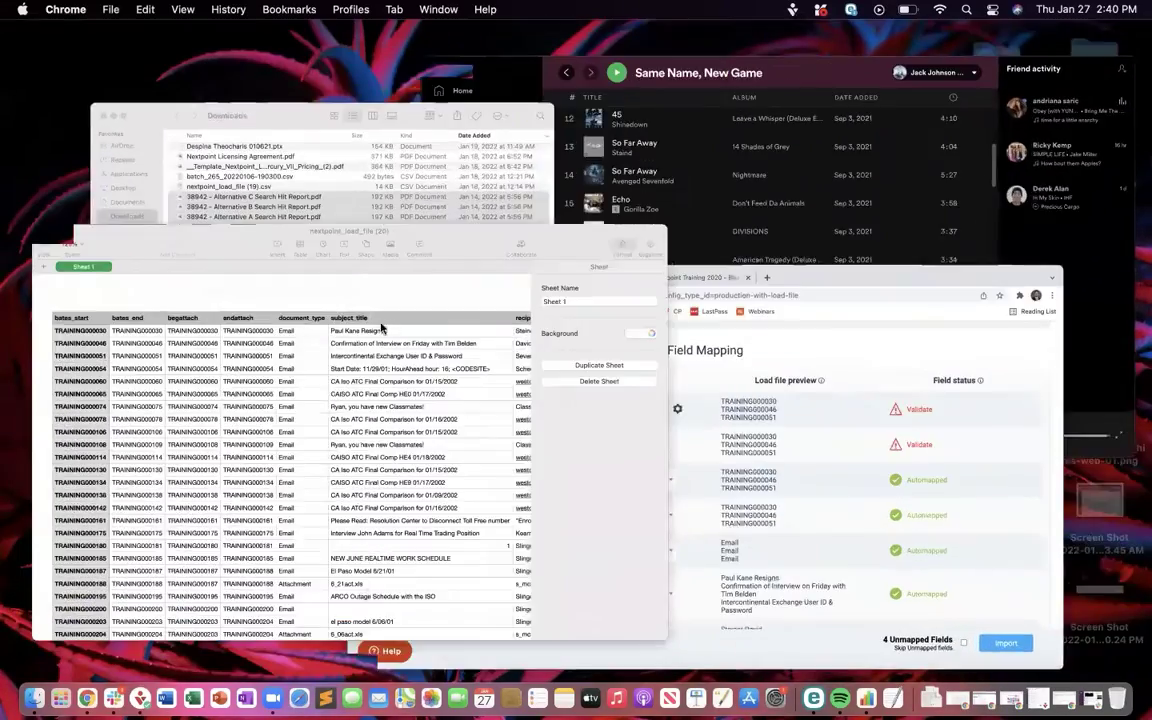
pyautogui.moveTo(773, 48); pyautogui.dragTo(906, 36)
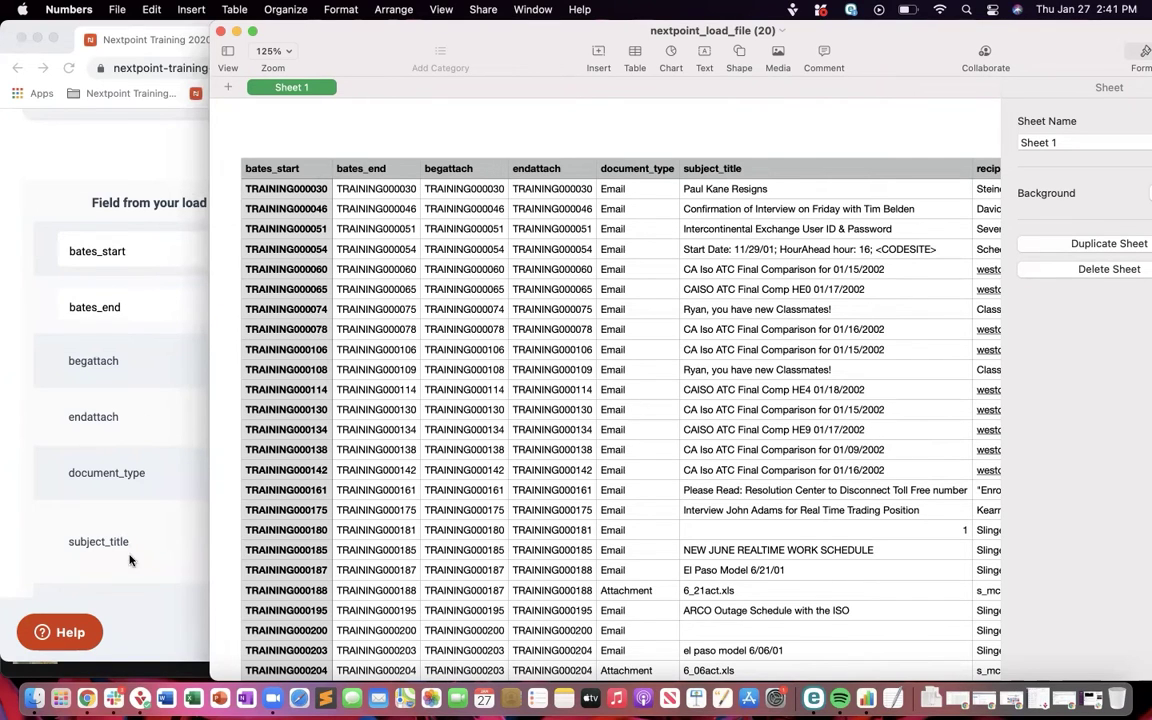
pyautogui.click(148, 170)
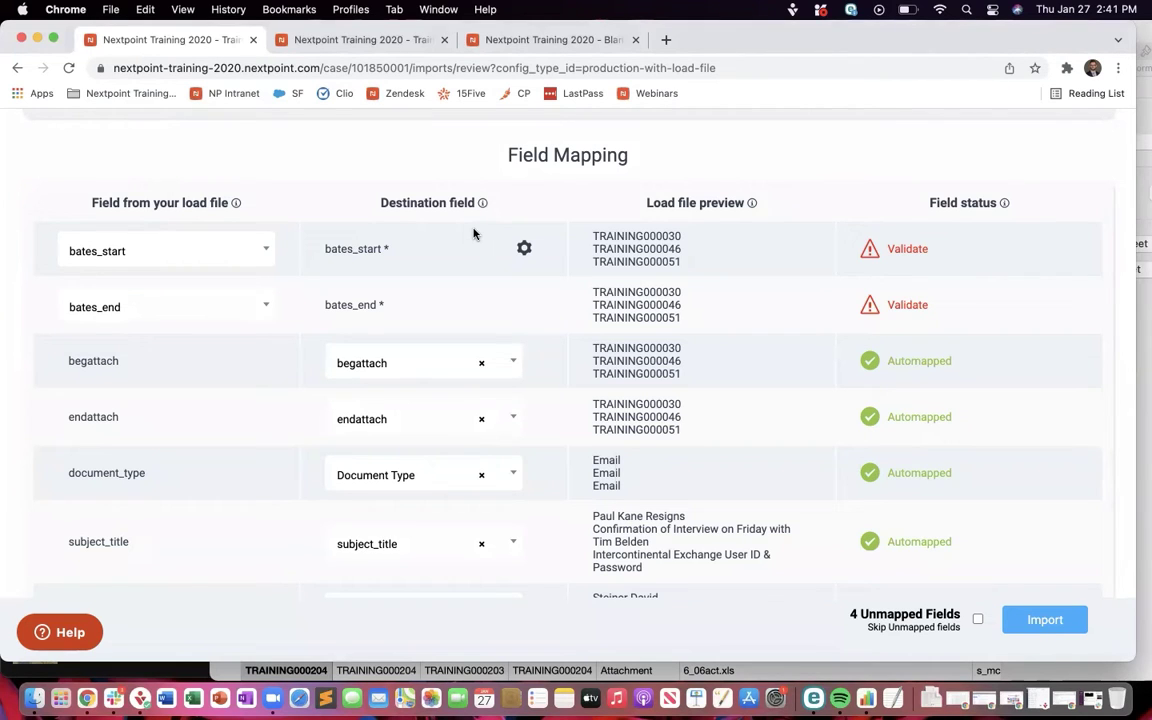
pyautogui.scroll(-1, 205, 377)
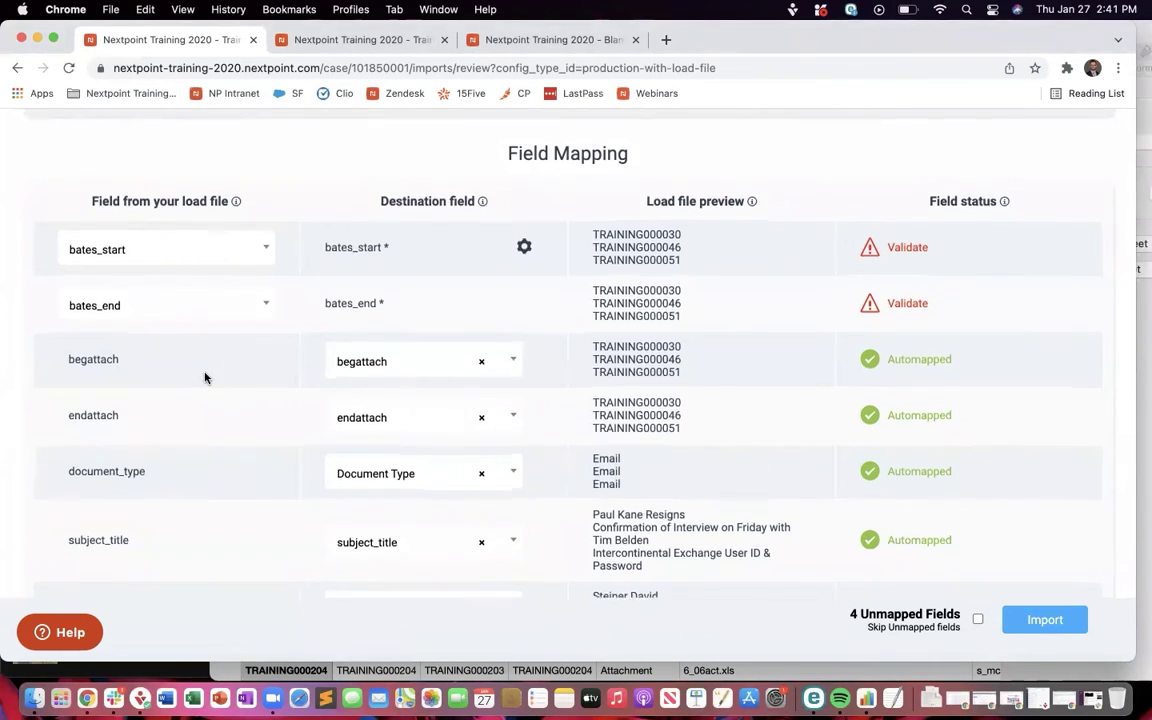
# Step: Examine the Field Mapping table's destination fields, load file previews and field statuses from bates_start through fileext
pyautogui.scroll(1, 205, 377)
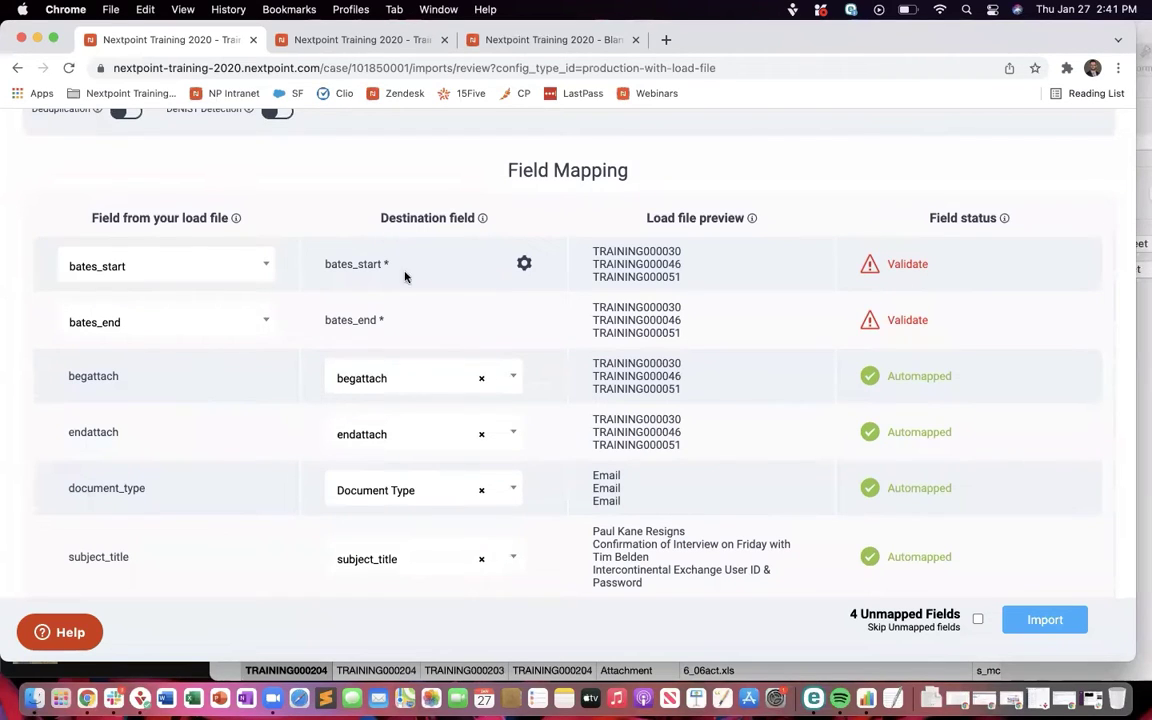
pyautogui.scroll(-3, 403, 498)
pyautogui.scroll(-10, 403, 501)
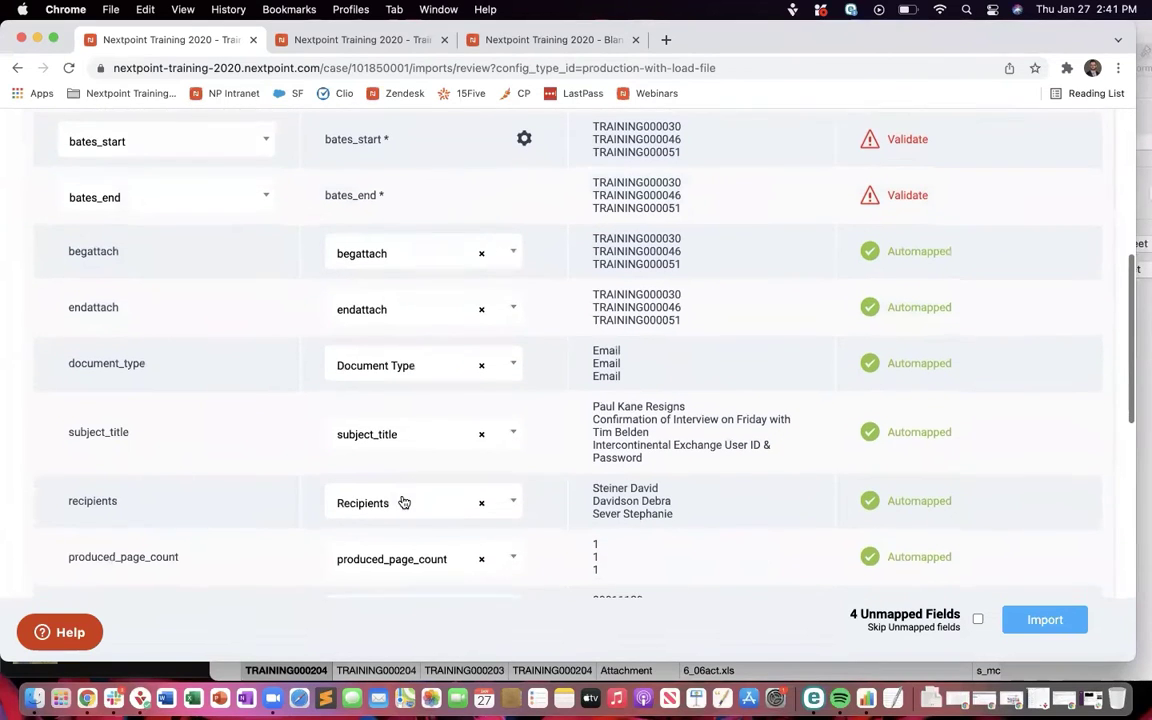
pyautogui.scroll(-2, 403, 501)
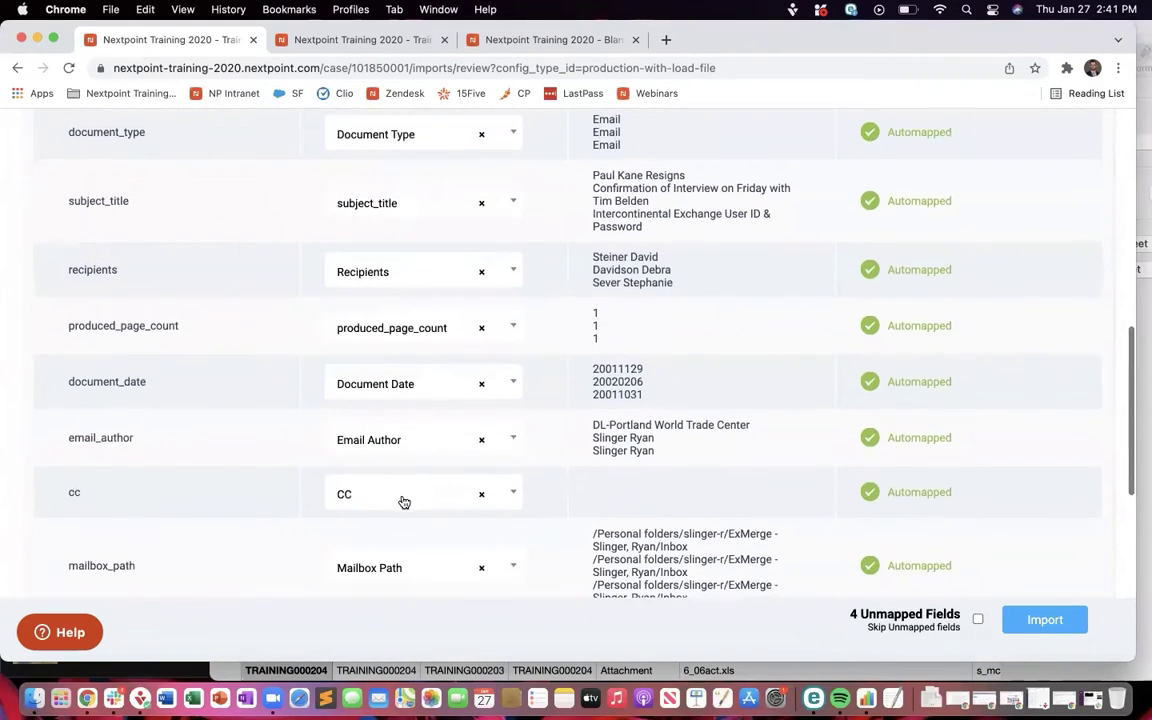
pyautogui.scroll(10, 404, 501)
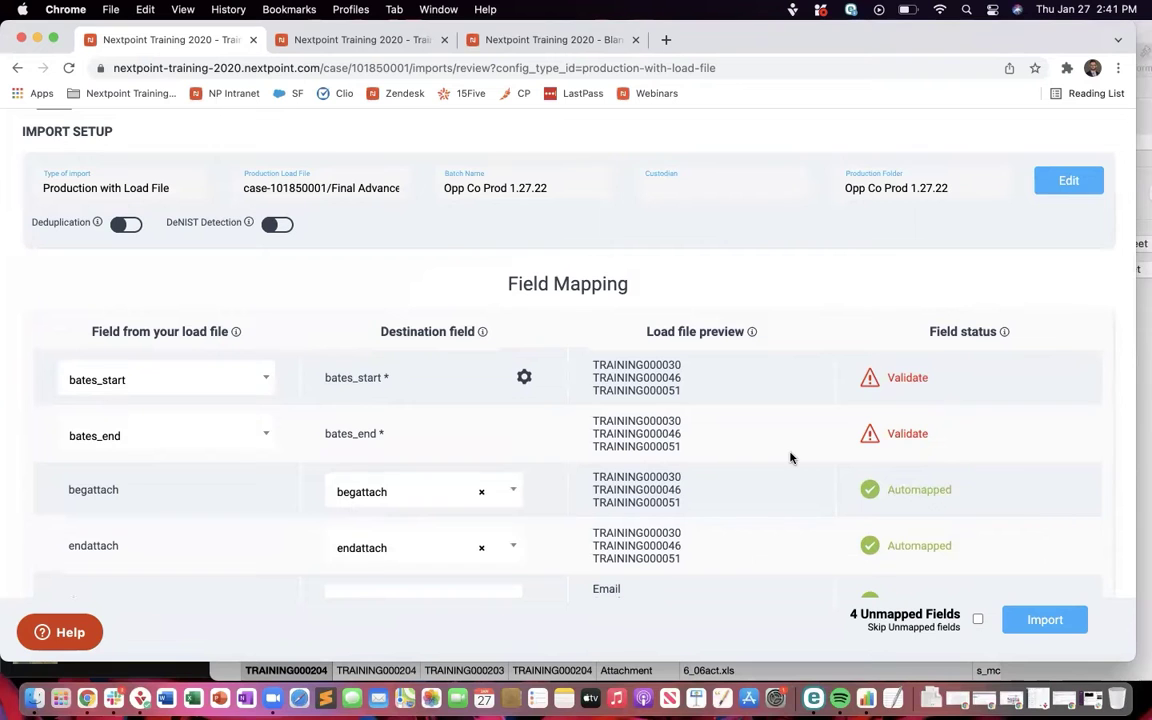
pyautogui.scroll(-2, 794, 432)
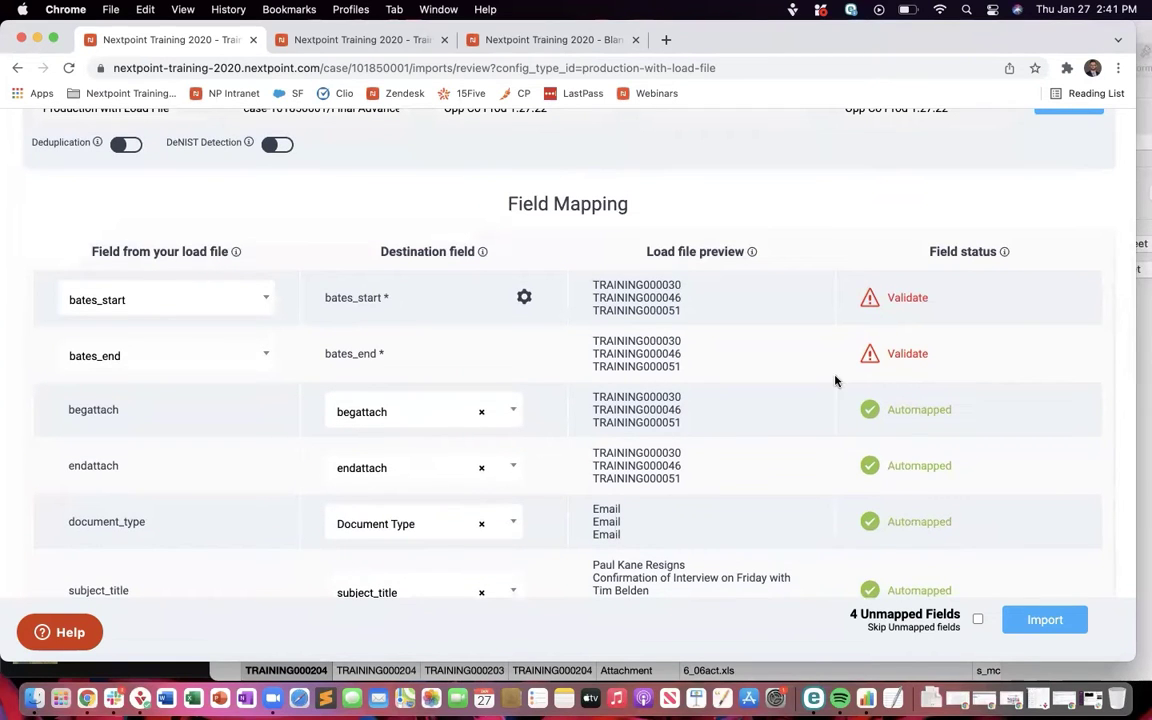
pyautogui.scroll(-6, 979, 519)
pyautogui.scroll(-6, 979, 519)
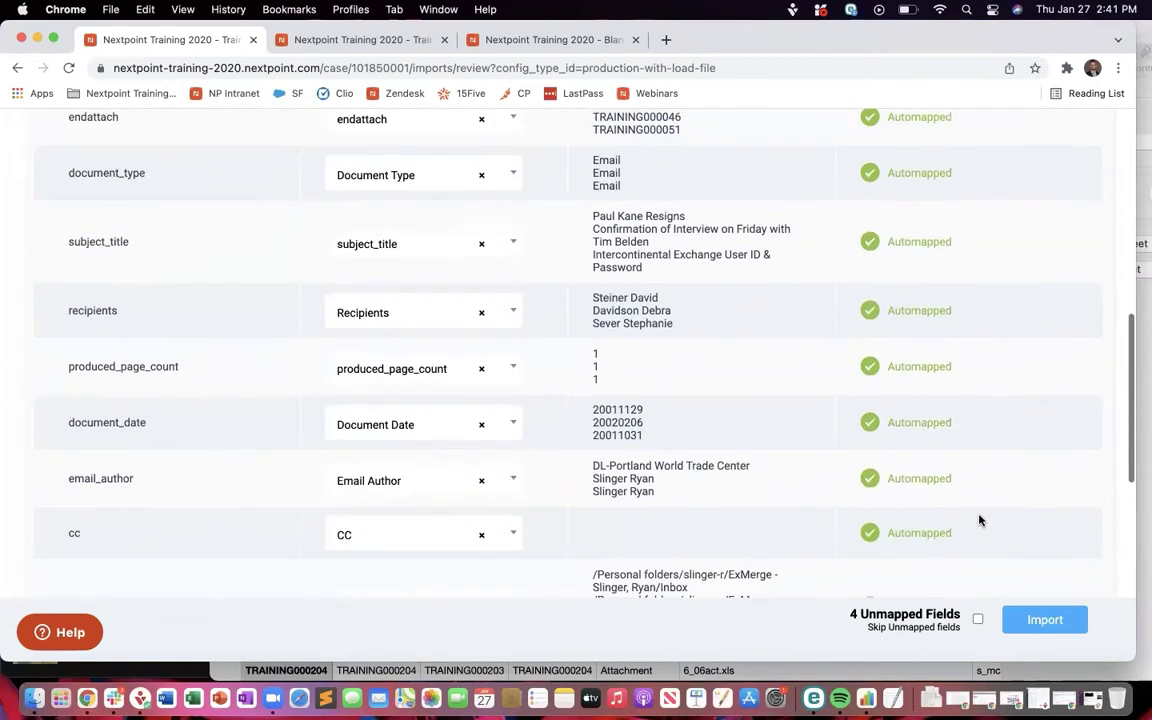
pyautogui.scroll(6, 1015, 480)
pyautogui.scroll(8, 1015, 480)
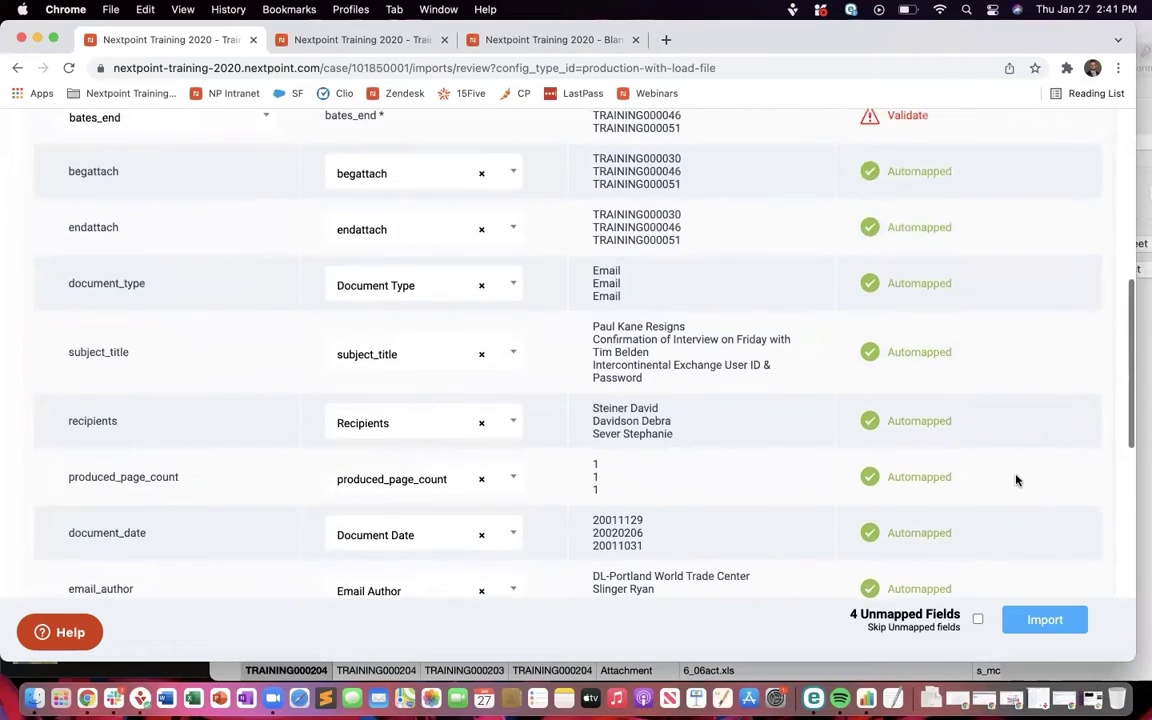
pyautogui.scroll(-3, 1015, 480)
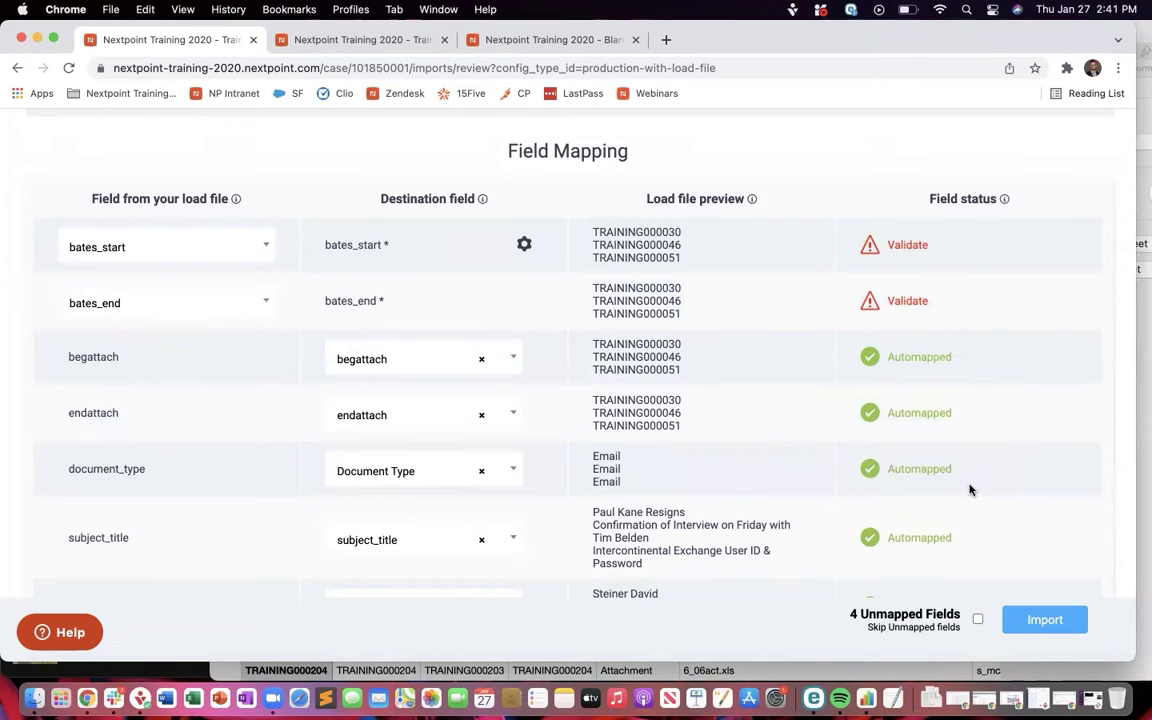
pyautogui.scroll(-5, 969, 489)
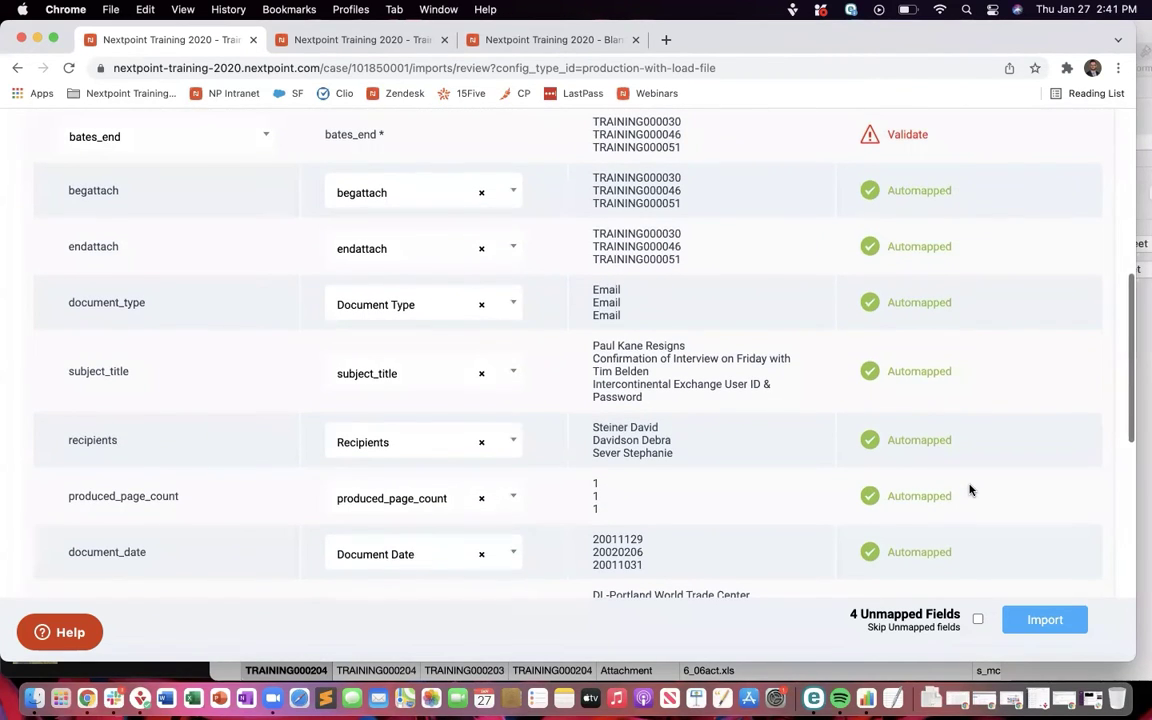
pyautogui.scroll(-9, 969, 489)
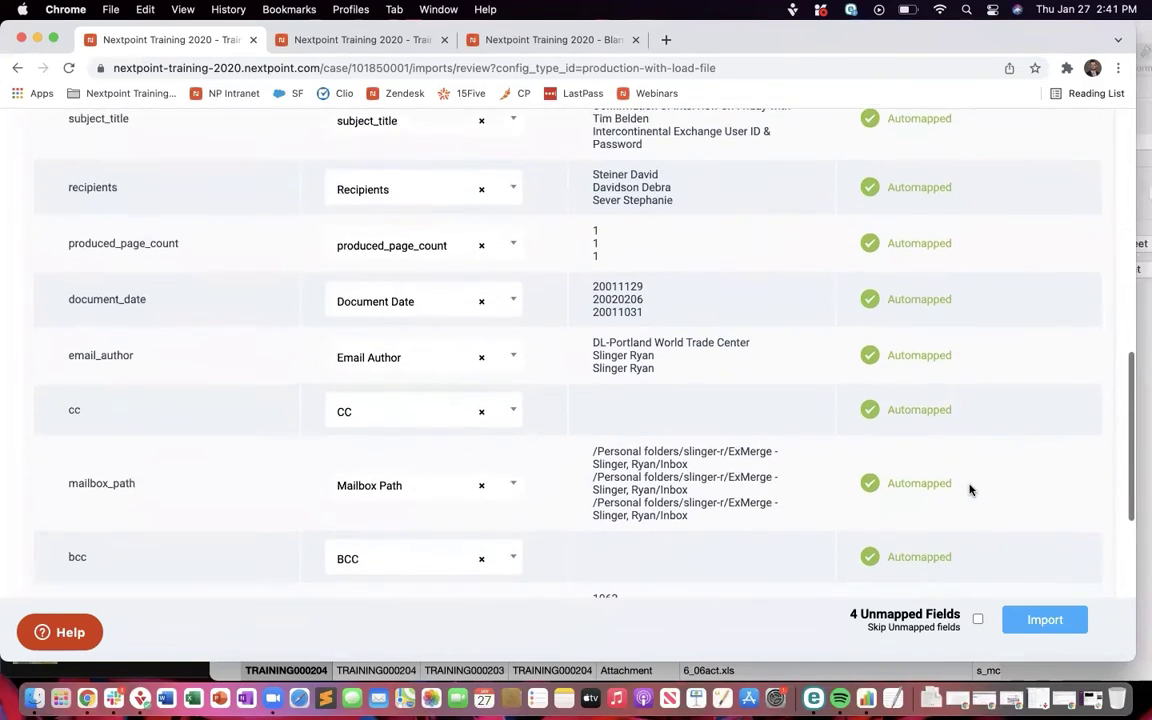
pyautogui.scroll(-1, 969, 489)
pyautogui.scroll(-3, 874, 411)
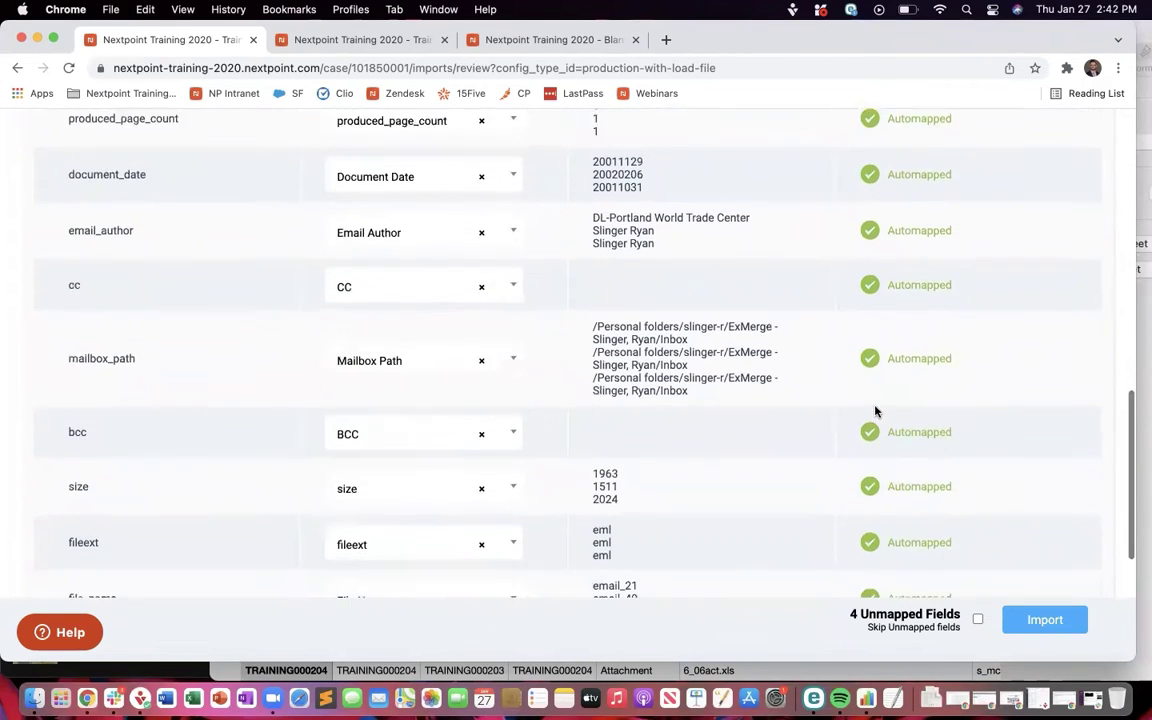
# Step: Clear the recipients field's destination mapping and view the Create Field options for it without creating a field
pyautogui.scroll(1, 874, 411)
pyautogui.scroll(9, 875, 411)
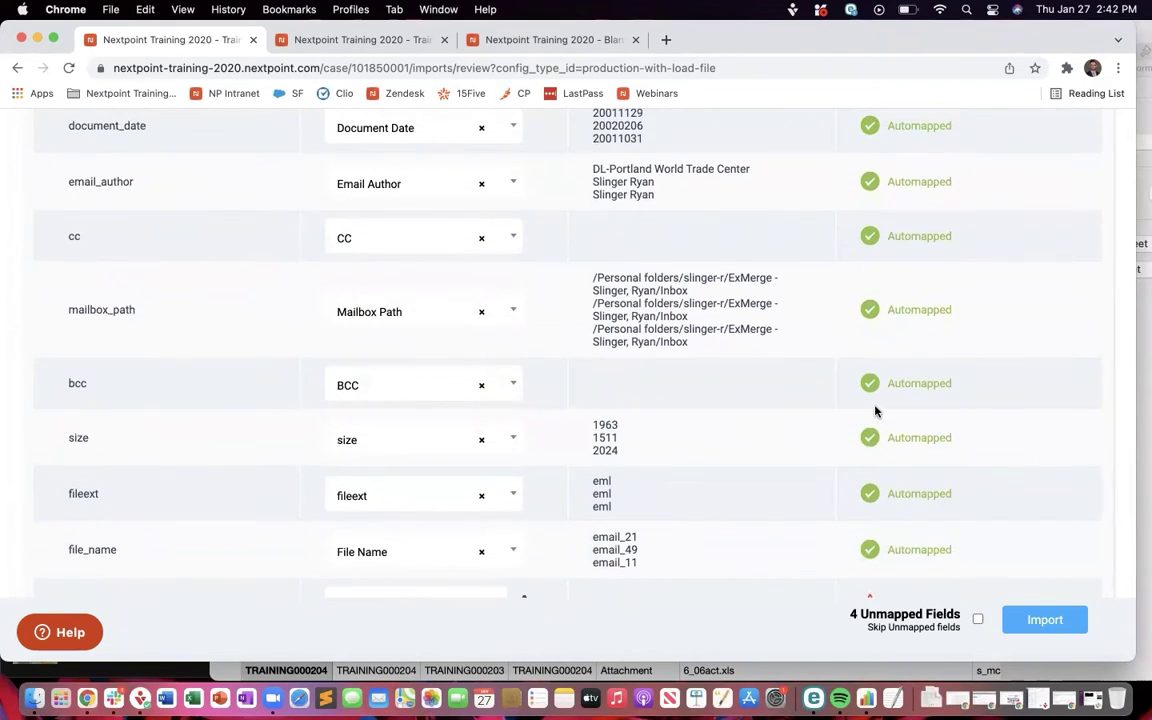
pyautogui.scroll(1, 875, 411)
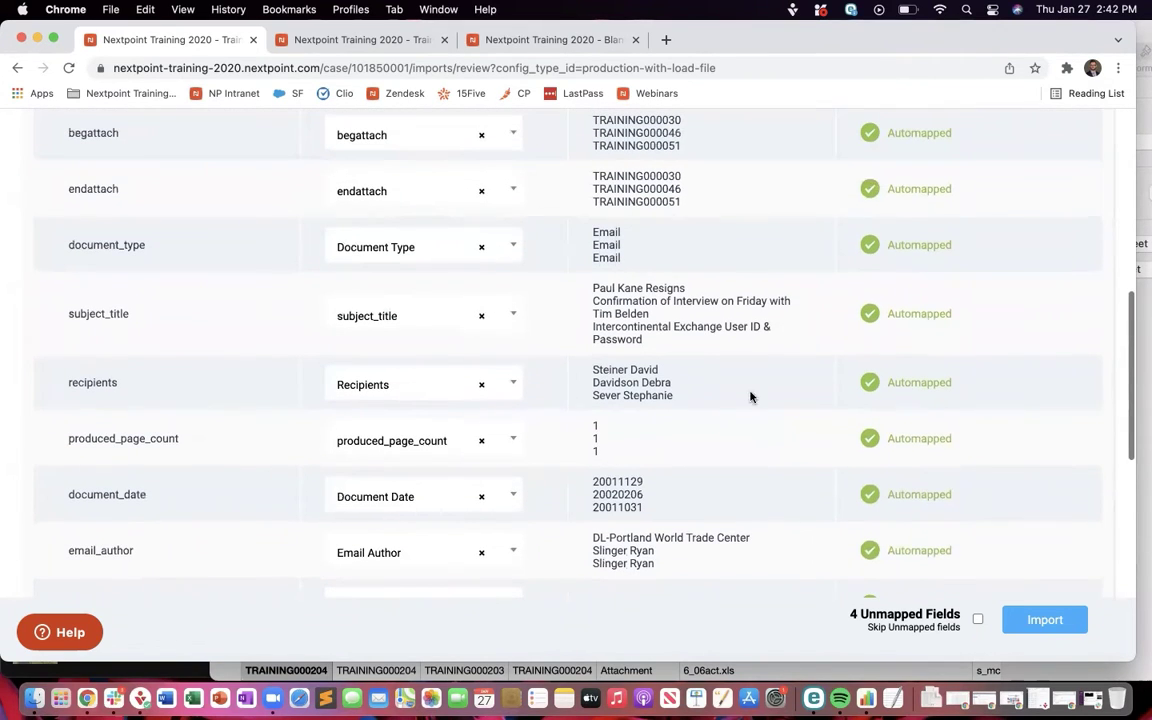
pyautogui.click(478, 386)
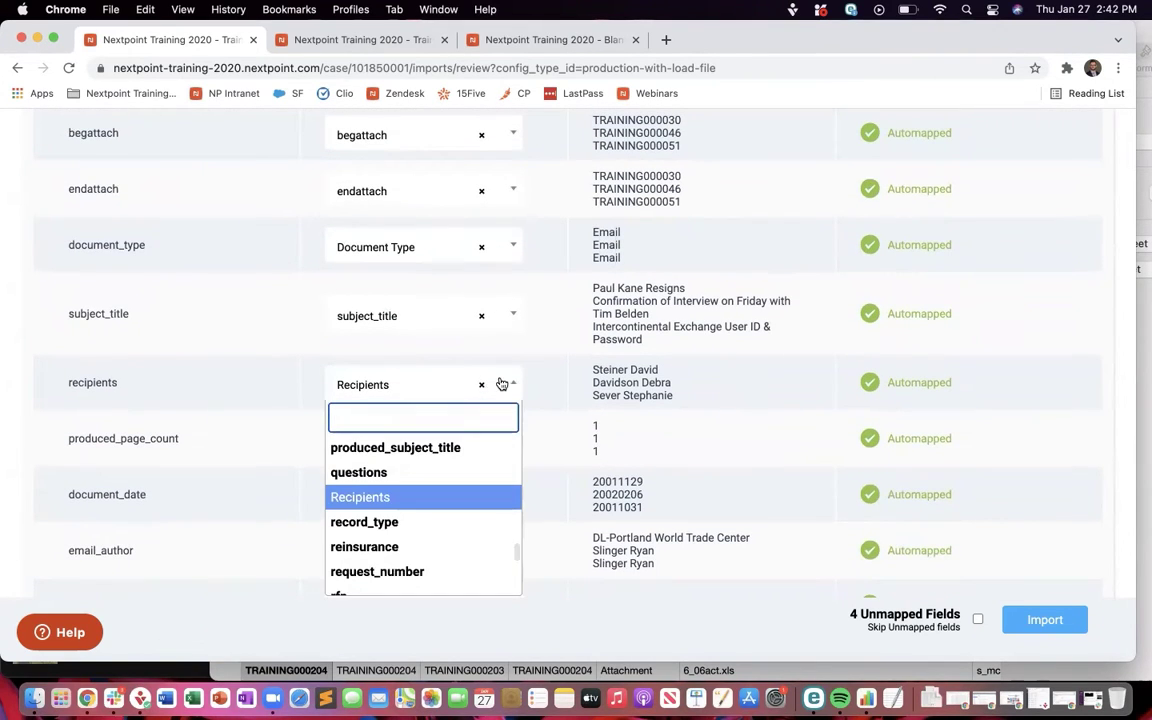
pyautogui.click(480, 385)
pyautogui.click(540, 383)
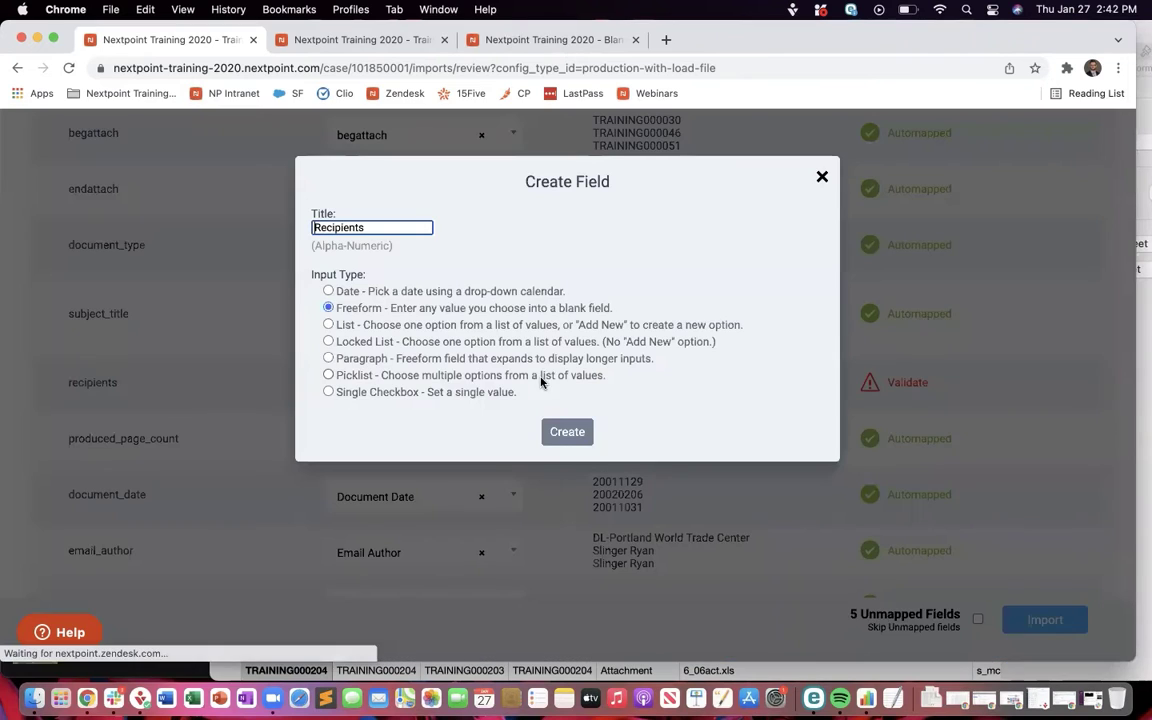
pyautogui.click(822, 175)
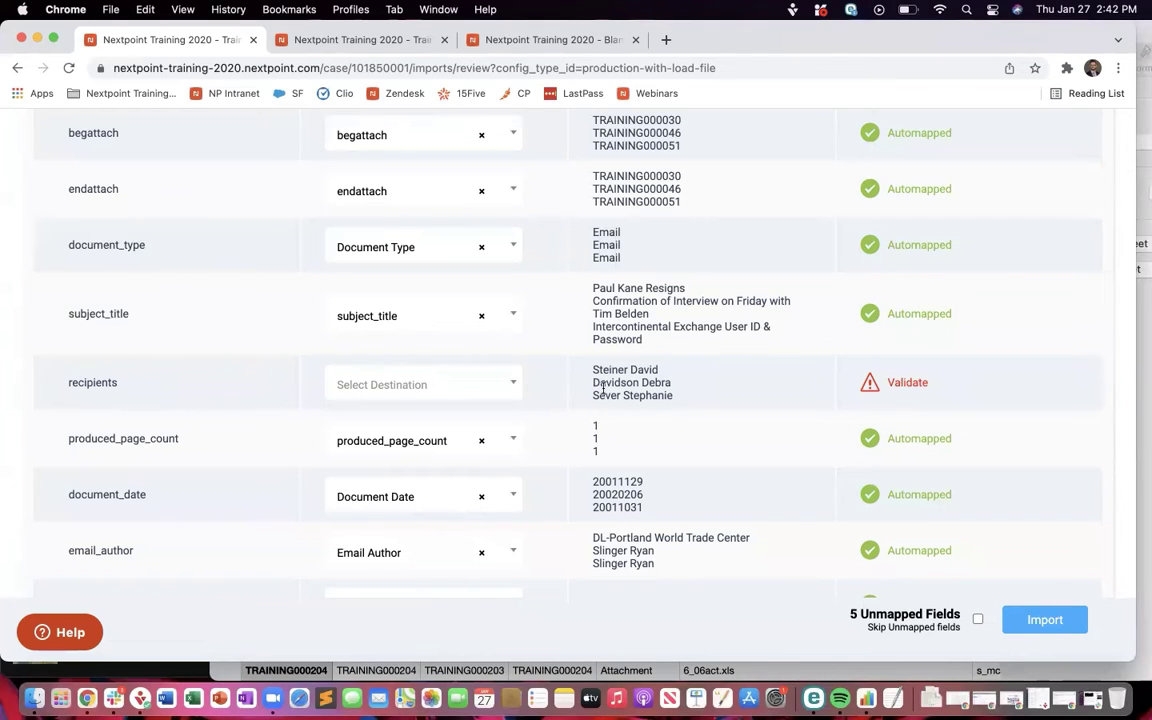
# Step: Search the available destination fields for "rec" in the recipients row, leaving the destination unselected
pyautogui.click(515, 384)
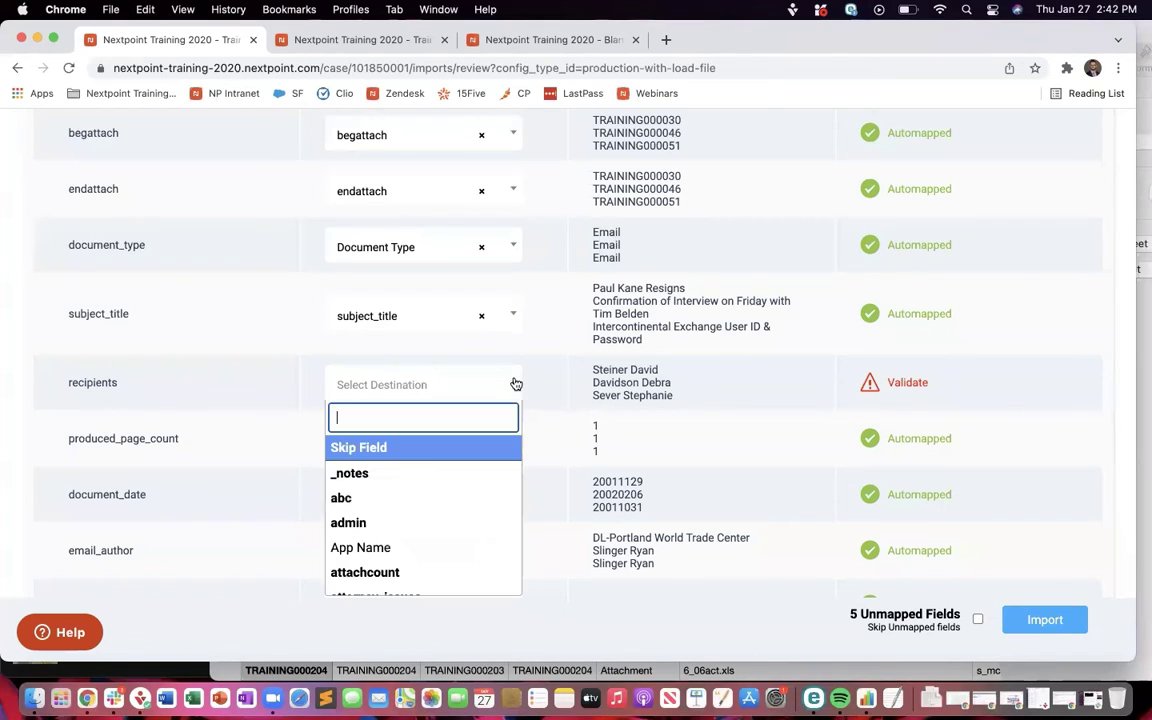
pyautogui.write('rec')
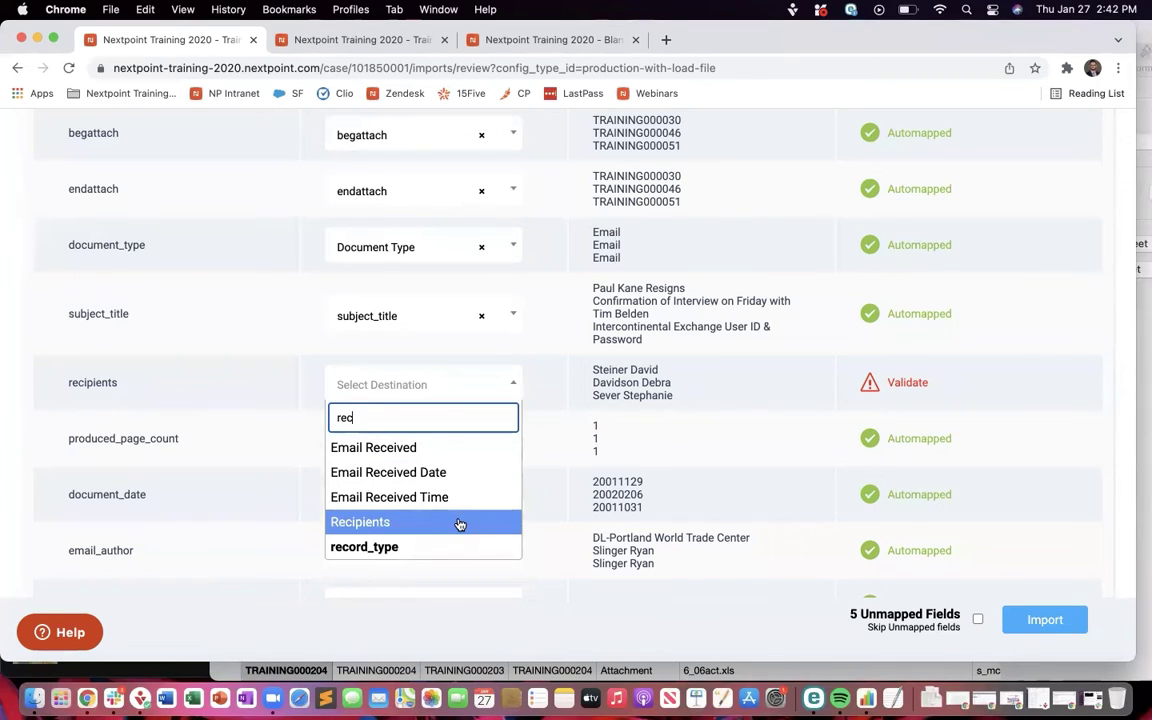
pyautogui.click(503, 364)
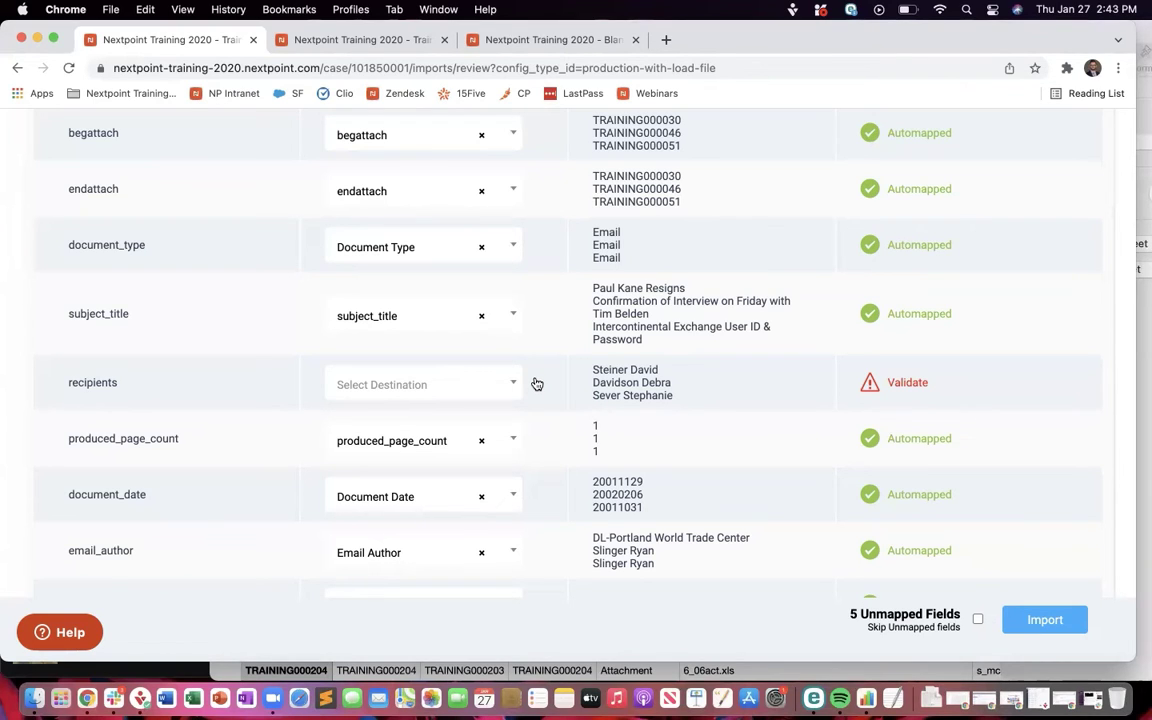
# Step: Try to create a Freeform destination field titled Recipients for the recipients row
pyautogui.click(536, 384)
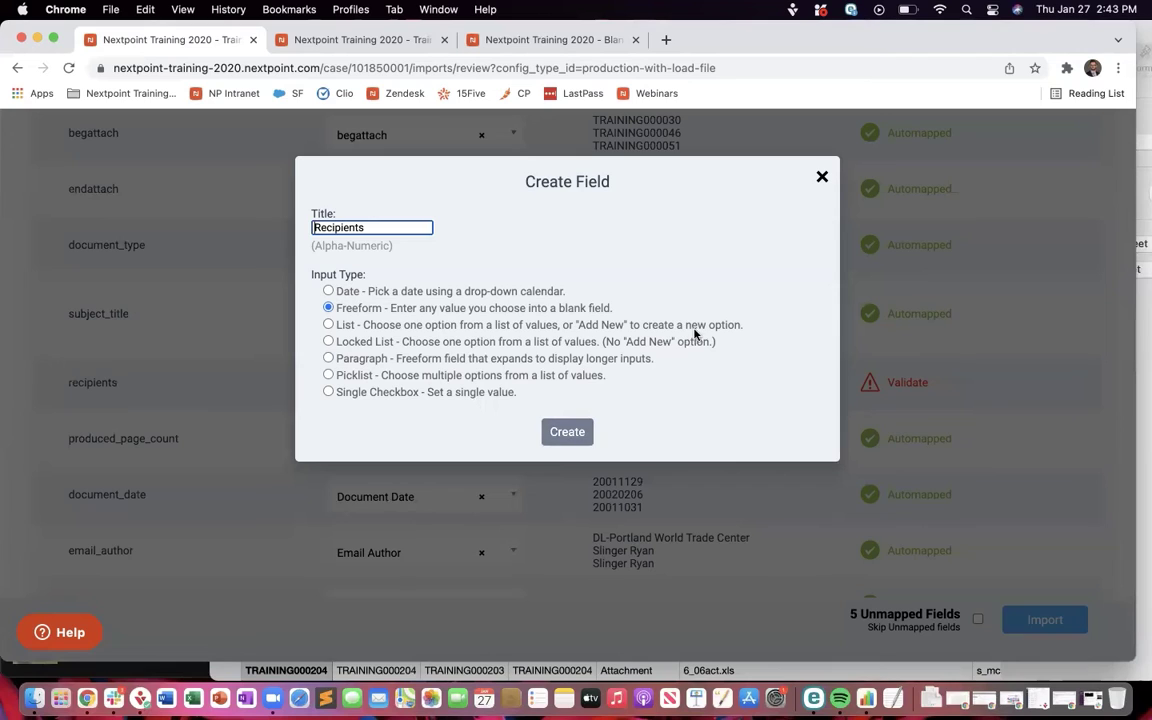
pyautogui.click(567, 431)
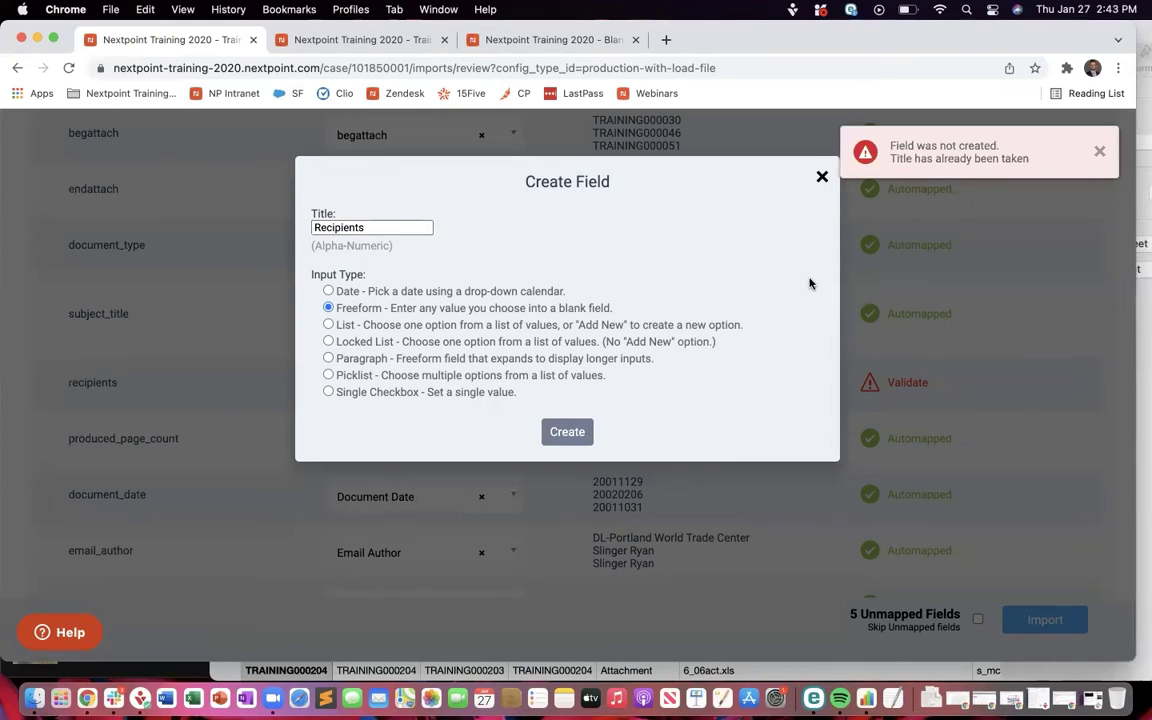
pyautogui.click(1101, 152)
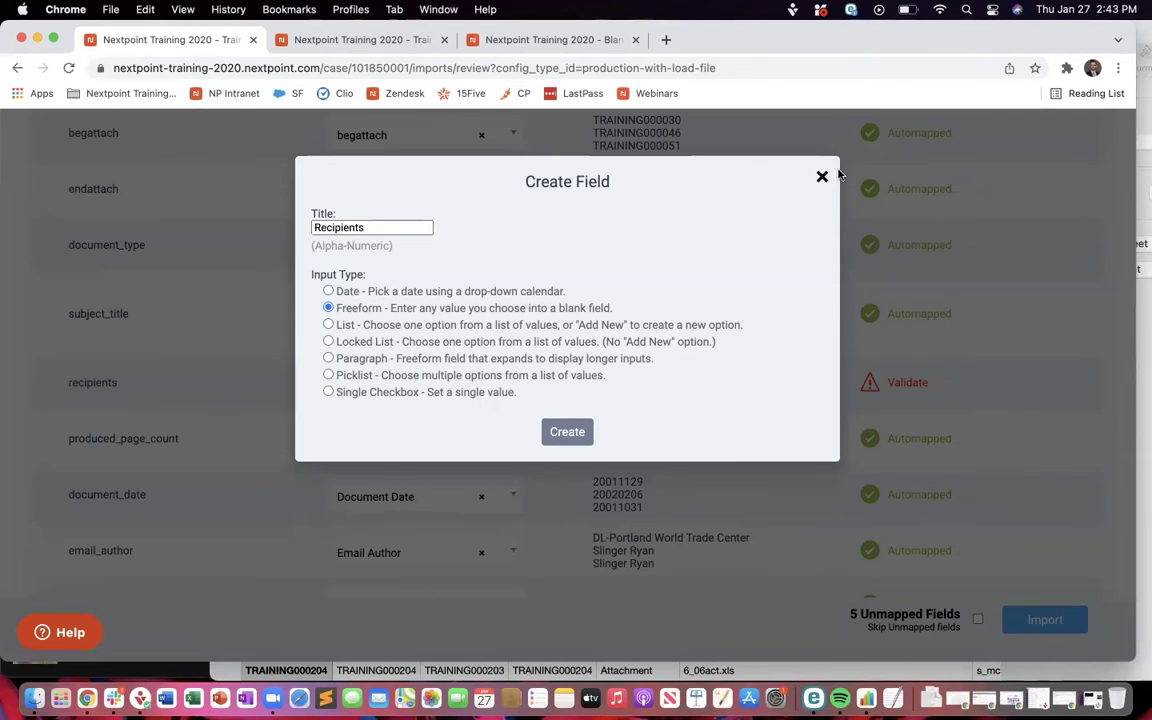
pyautogui.click(820, 177)
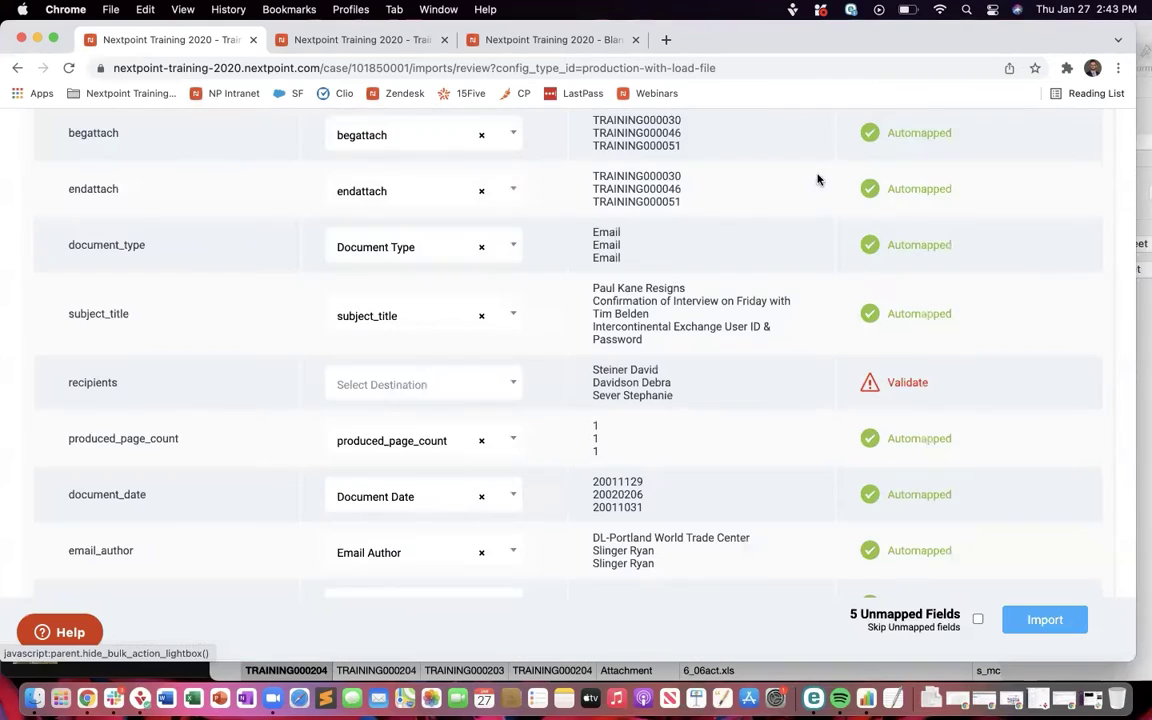
# Step: Map the load file's recipients field to the existing Recipients destination field
pyautogui.click(496, 386)
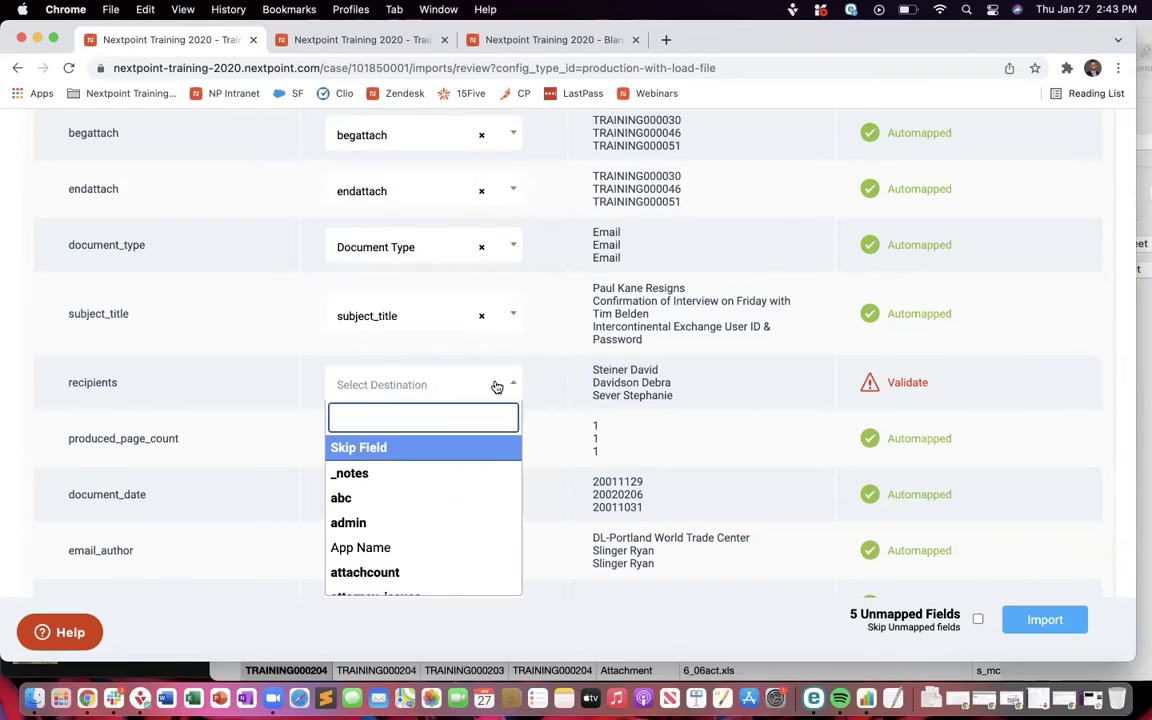
pyautogui.write('rec')
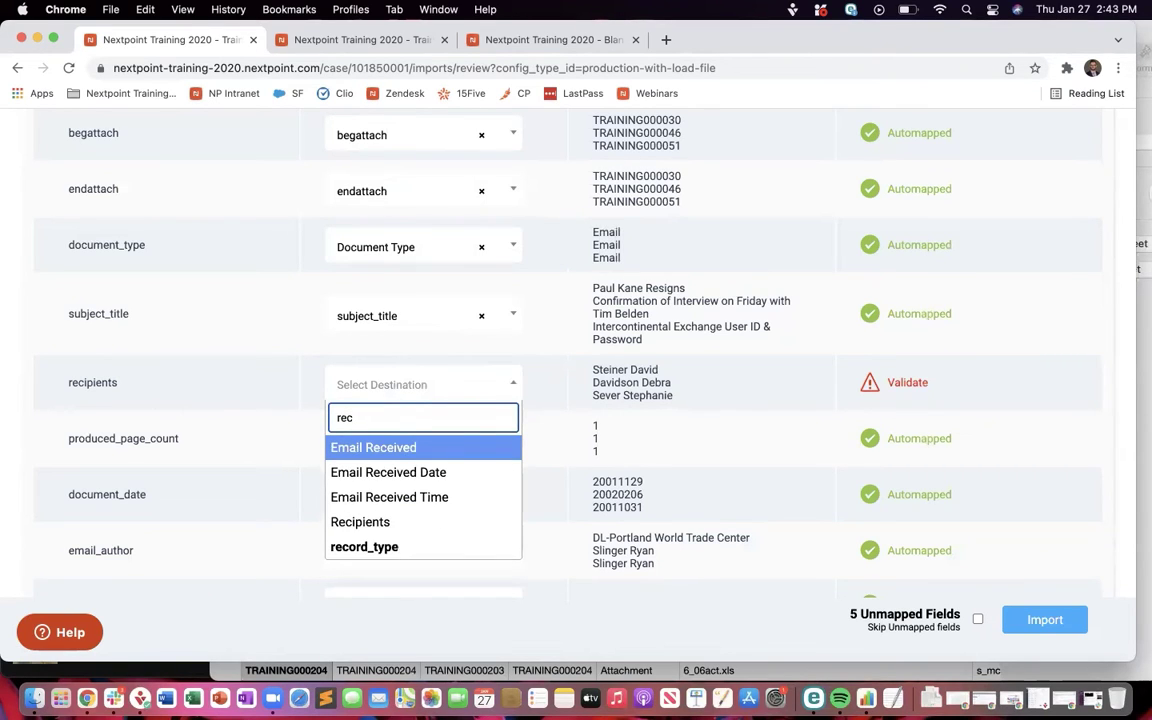
pyautogui.click(450, 519)
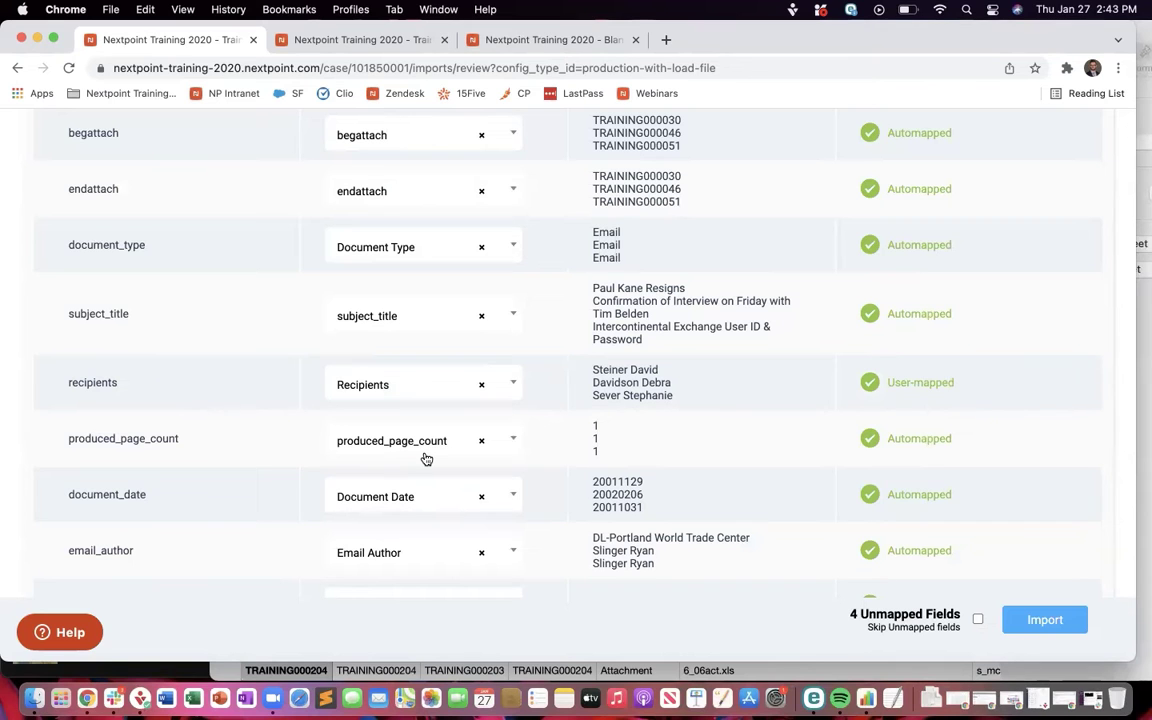
# Step: Examine the import setup and the Field Mapping table's load file previews and field statuses from bates_start down to custodians
pyautogui.scroll(10, 560, 375)
pyautogui.scroll(-1, 589, 388)
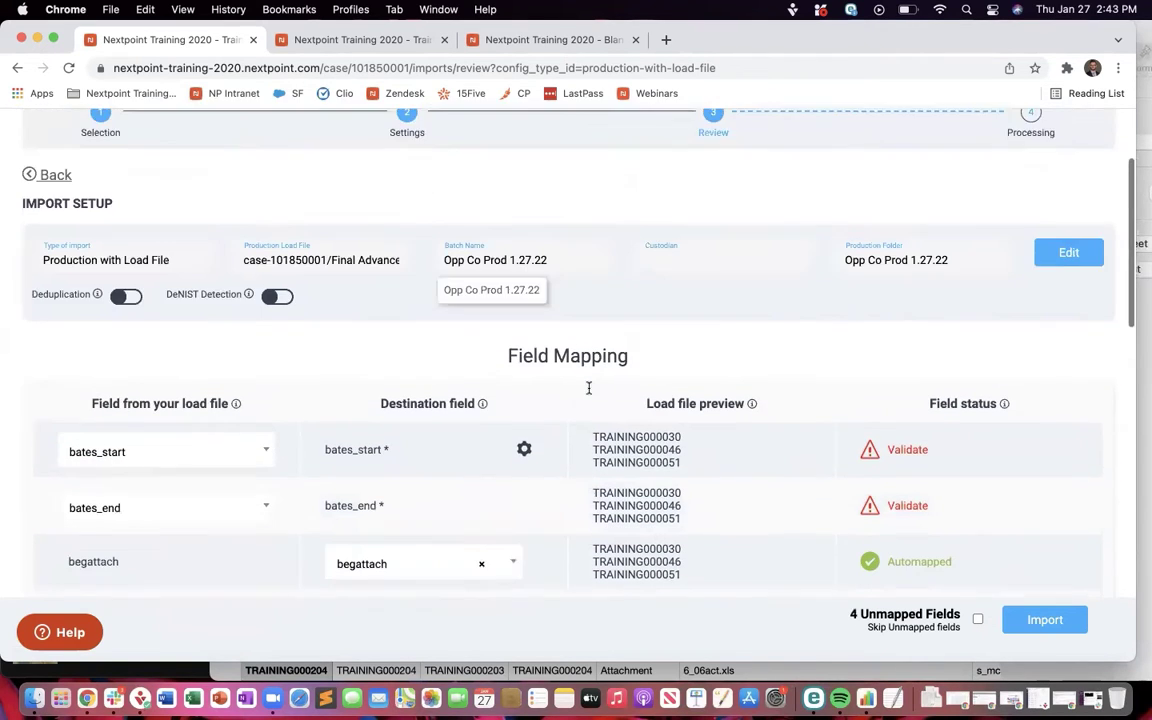
pyautogui.scroll(-2, 589, 388)
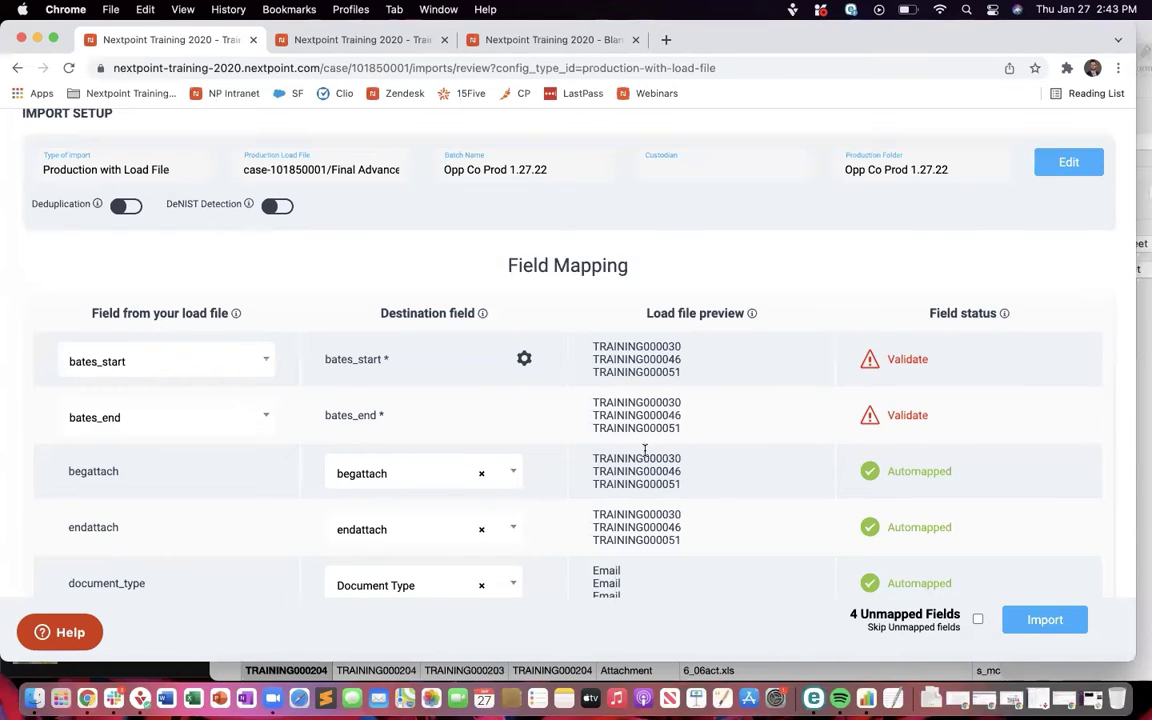
pyautogui.scroll(-3, 652, 471)
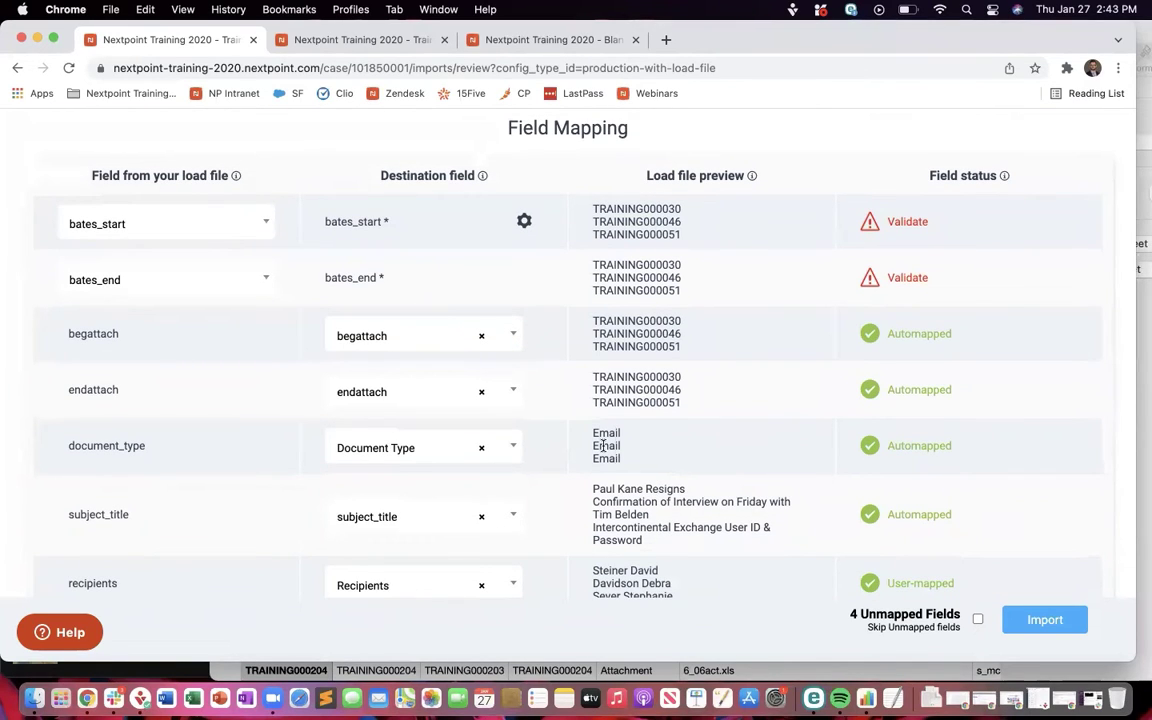
pyautogui.scroll(-3, 604, 446)
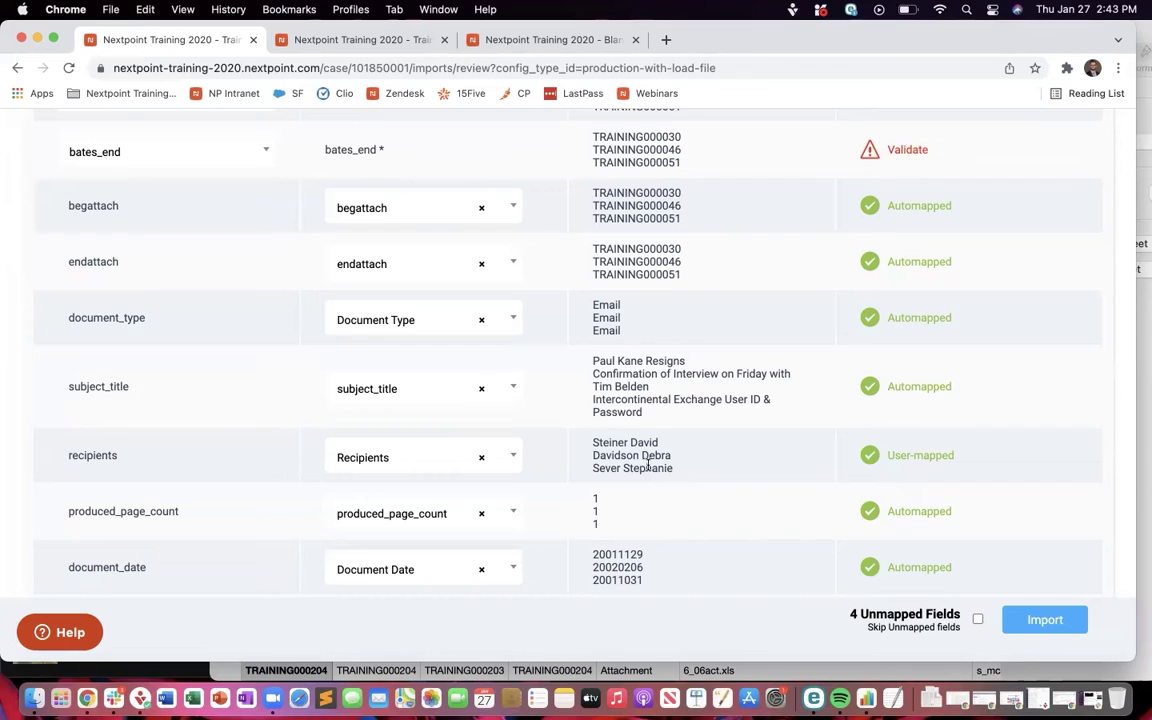
pyautogui.scroll(-1, 648, 463)
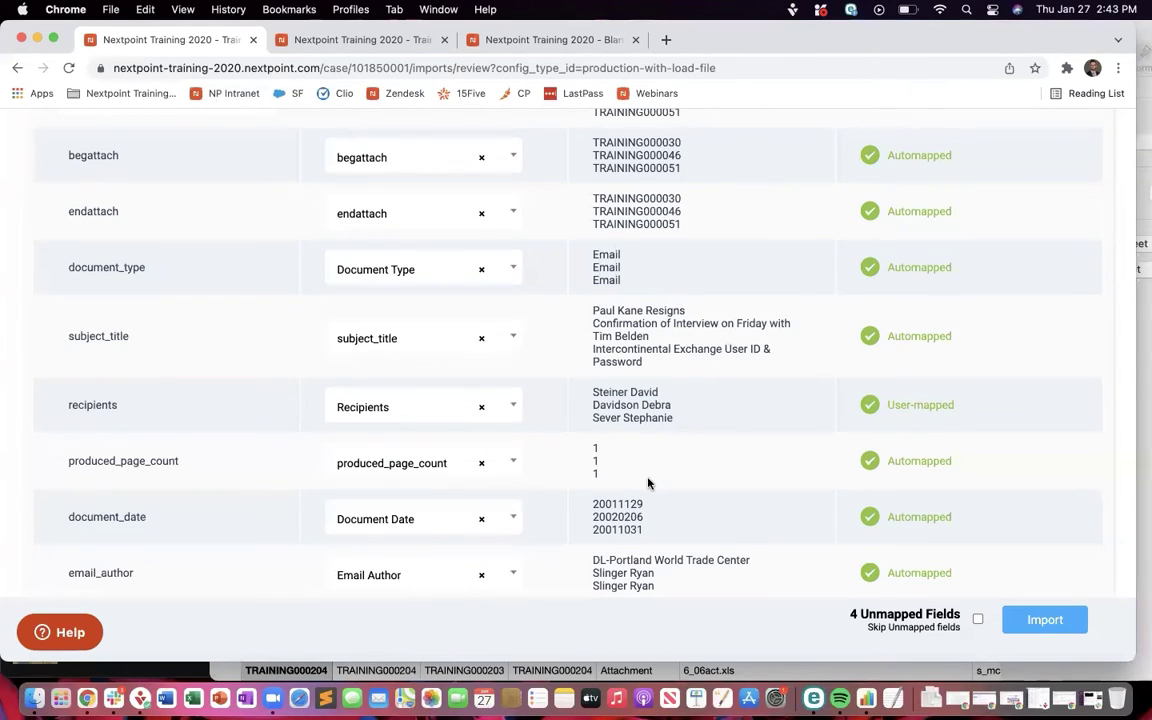
pyautogui.scroll(5, 648, 483)
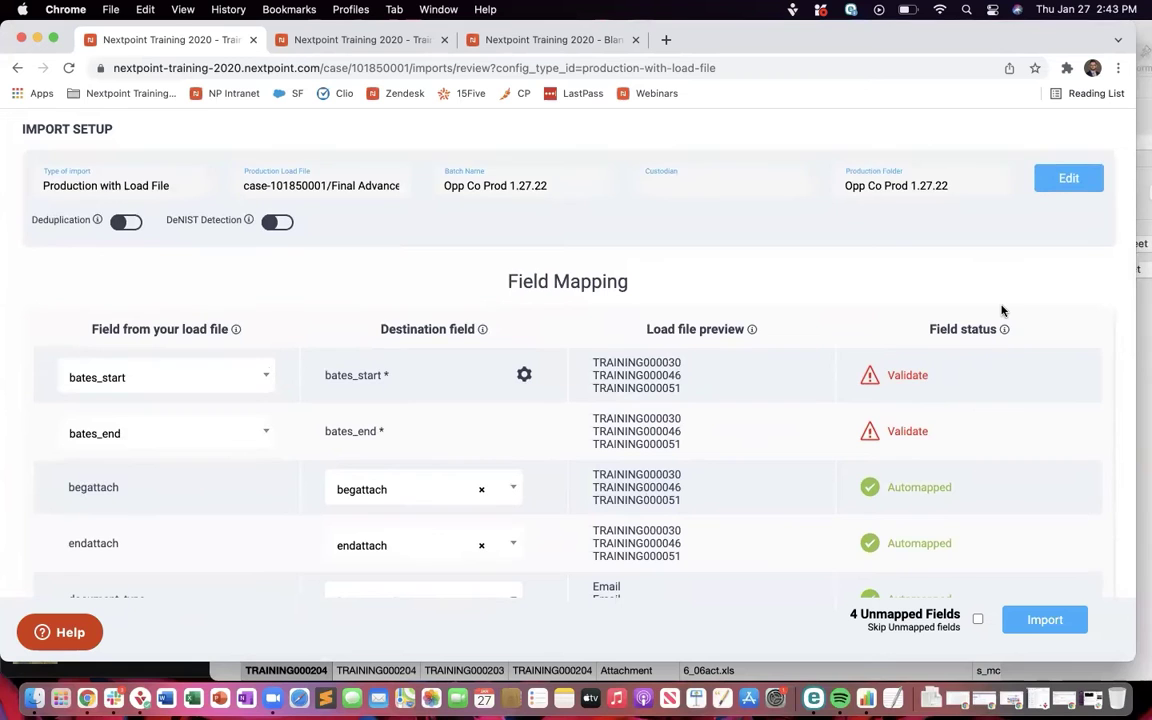
pyautogui.scroll(-5, 996, 462)
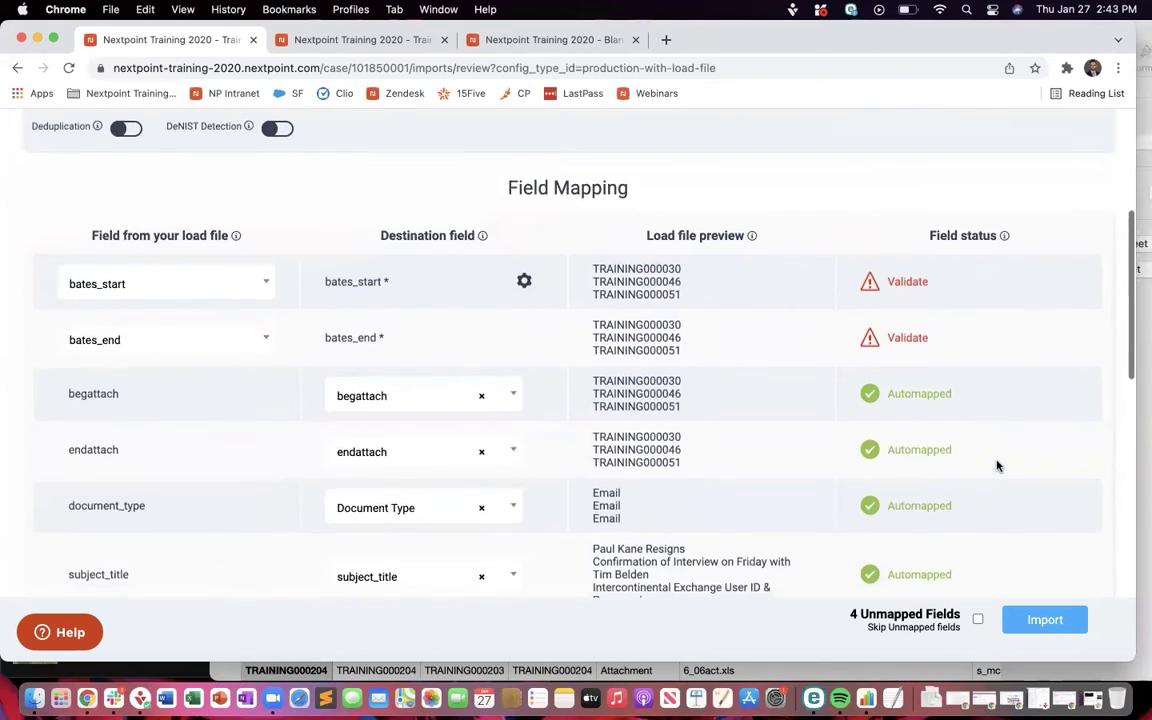
pyautogui.scroll(-8, 996, 465)
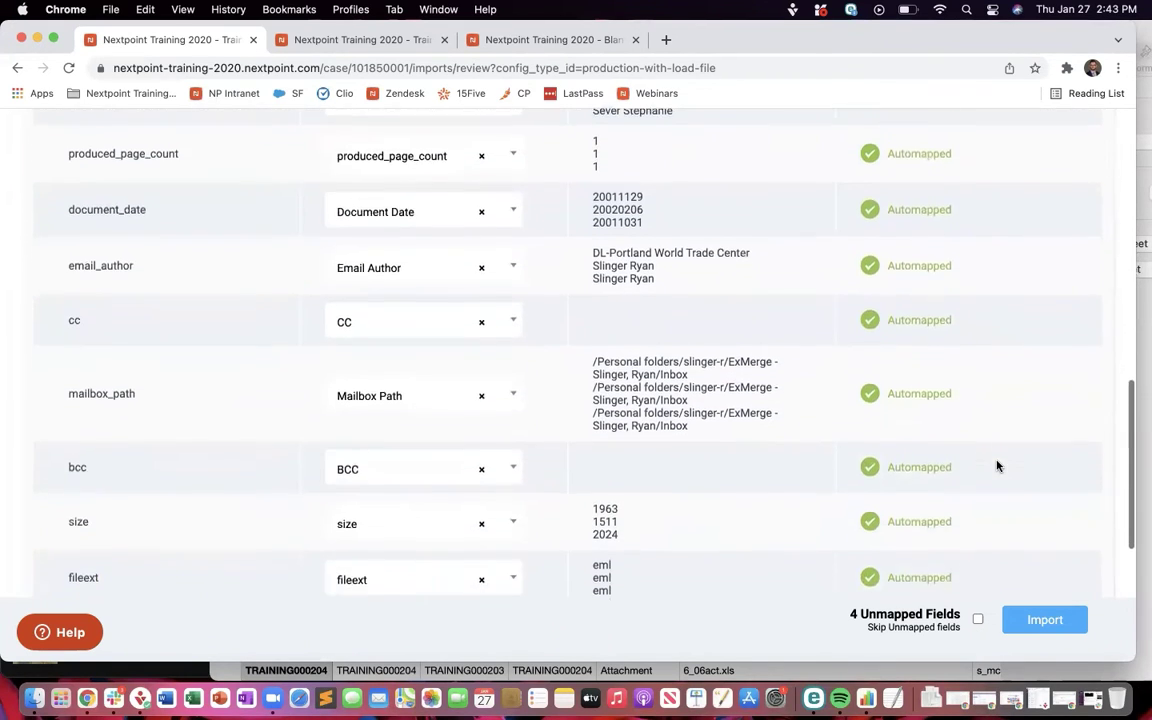
pyautogui.scroll(-2, 996, 465)
pyautogui.scroll(-4, 996, 465)
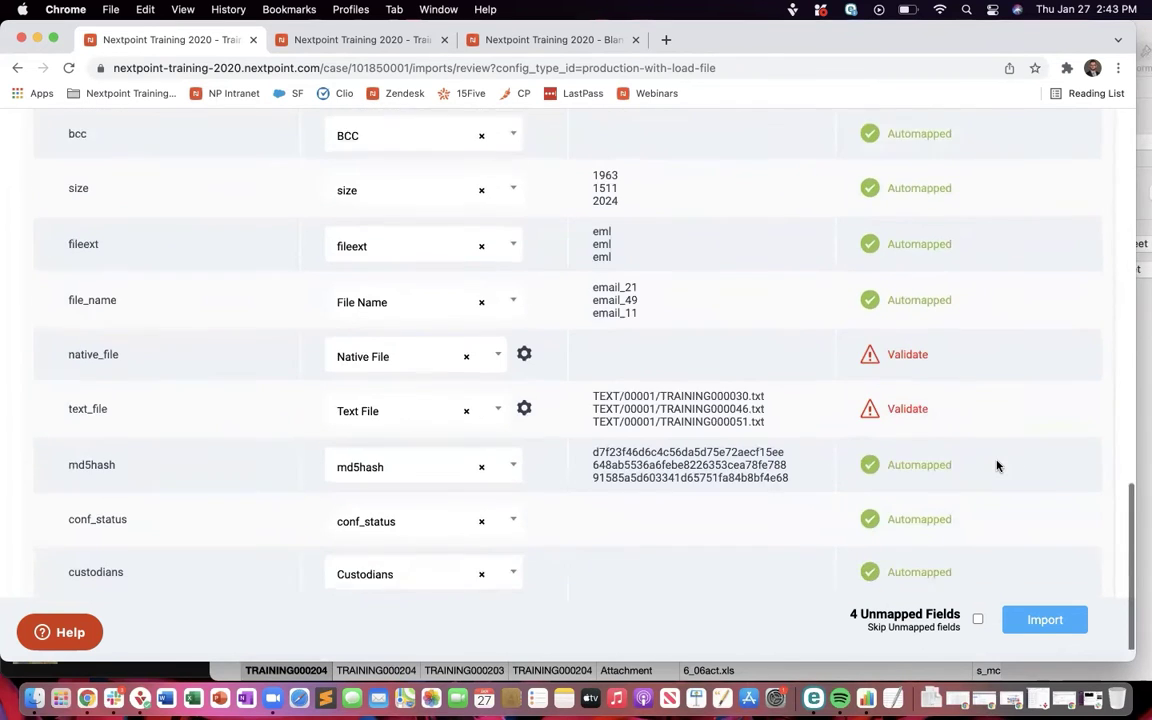
# Step: Configure the bates_start destination field's settings to validate the bates_start and bates_end mappings
pyautogui.scroll(10, 996, 465)
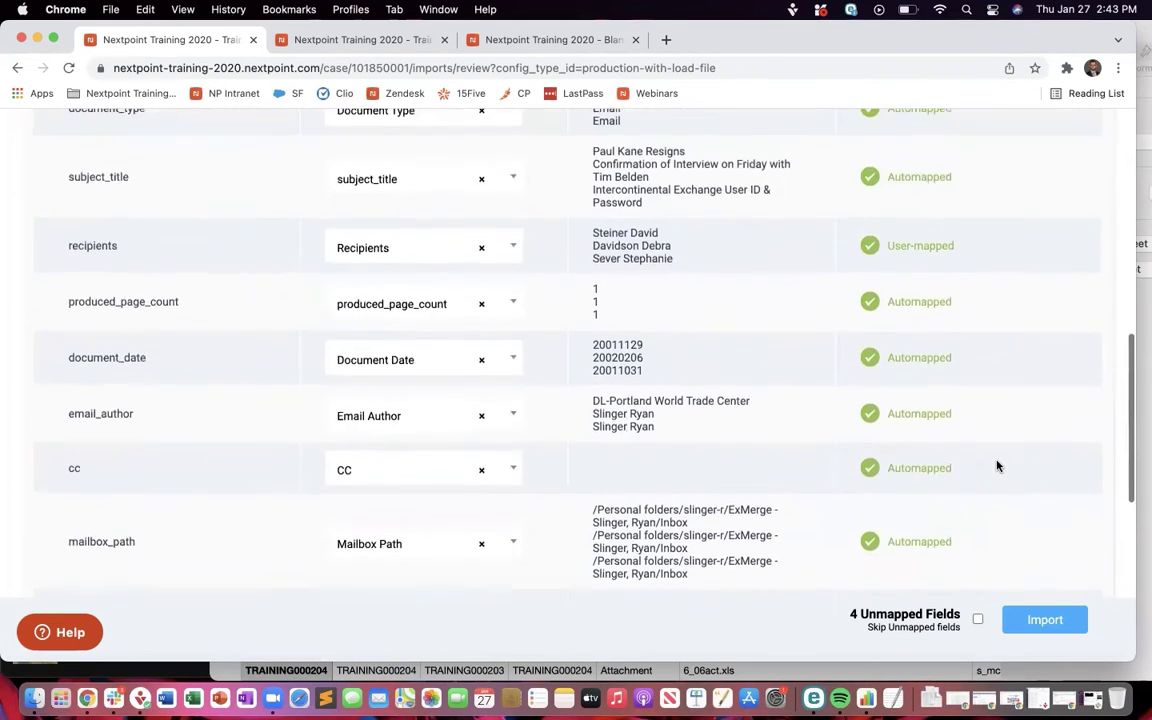
pyautogui.scroll(2, 939, 357)
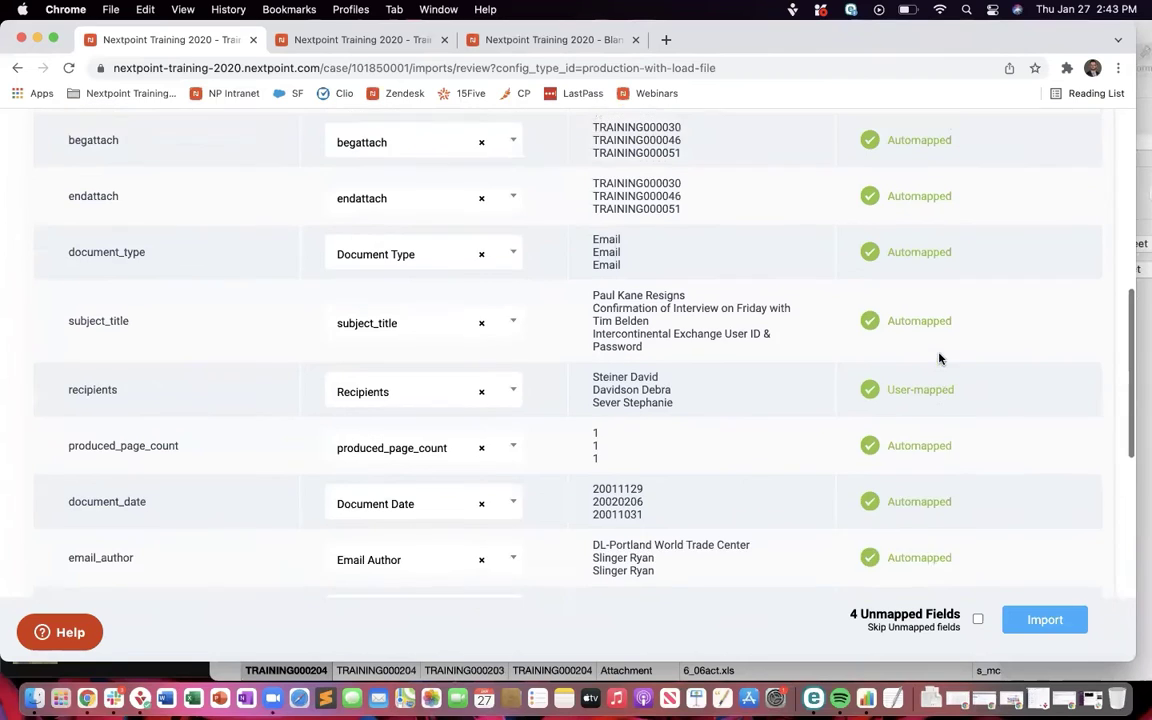
pyautogui.scroll(4, 908, 340)
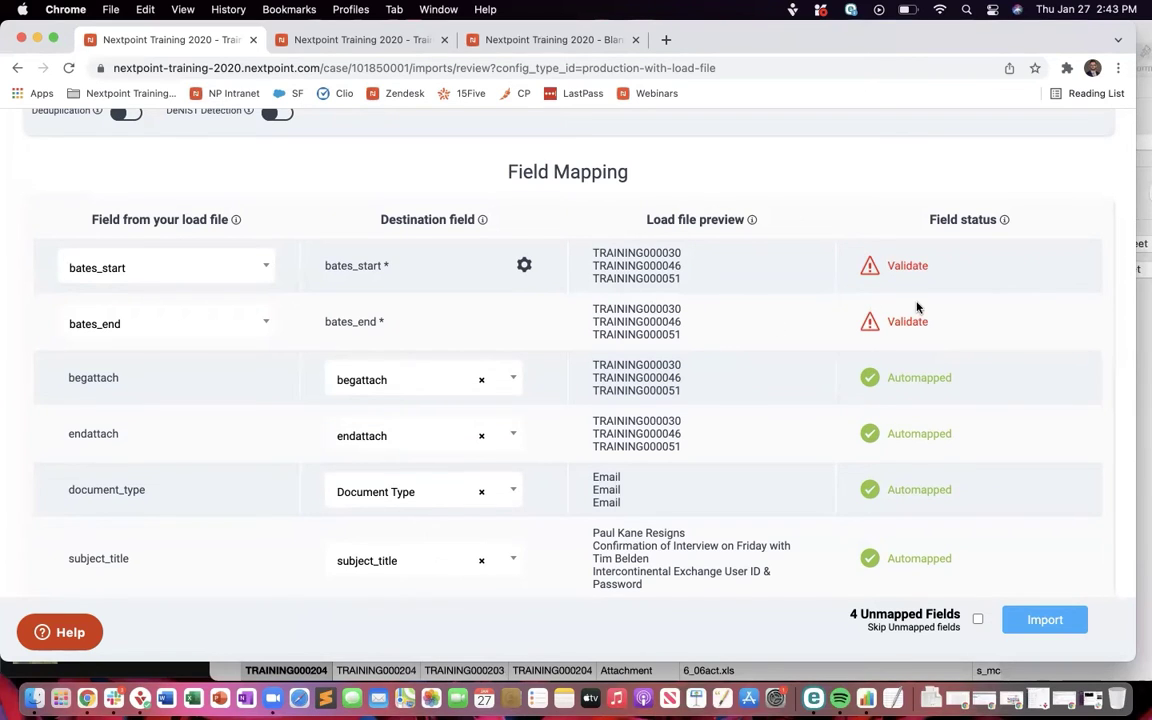
pyautogui.scroll(-15, 902, 285)
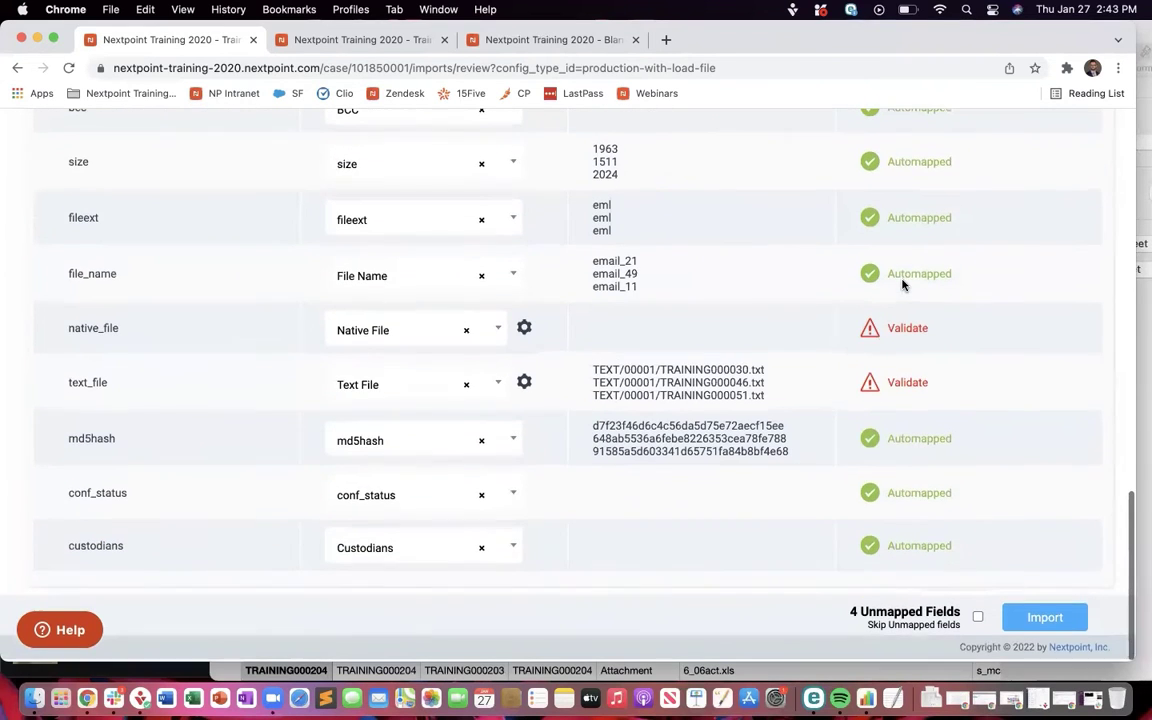
pyautogui.scroll(12, 558, 355)
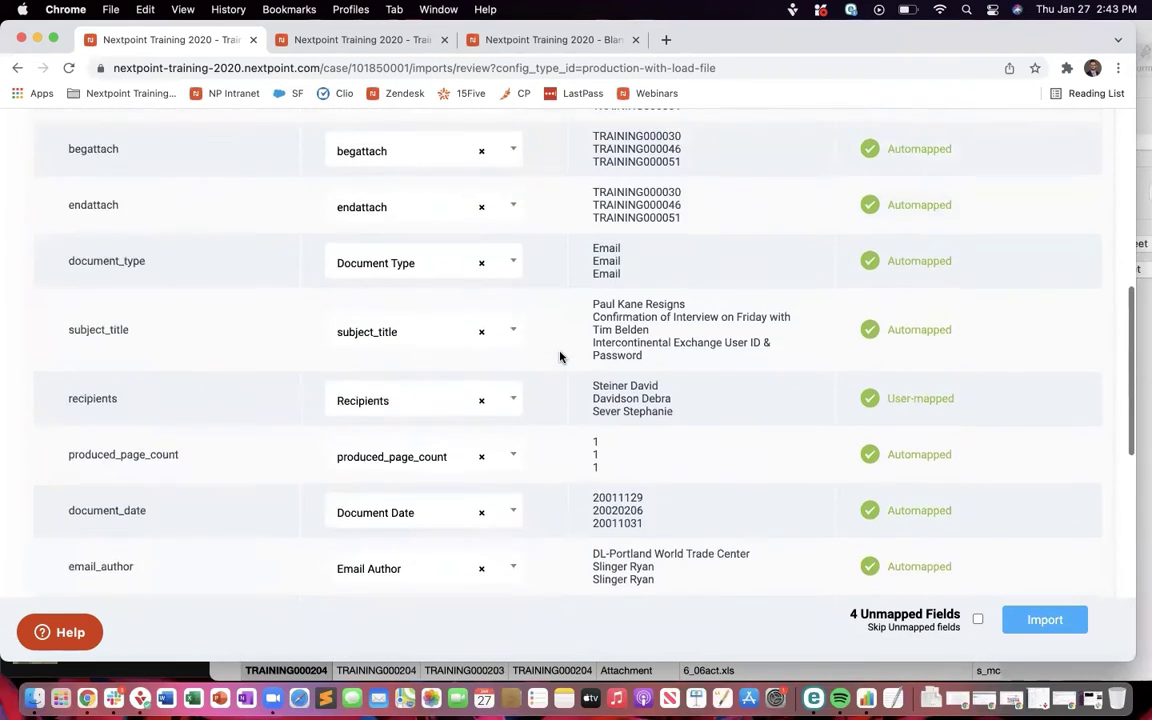
pyautogui.scroll(3, 555, 350)
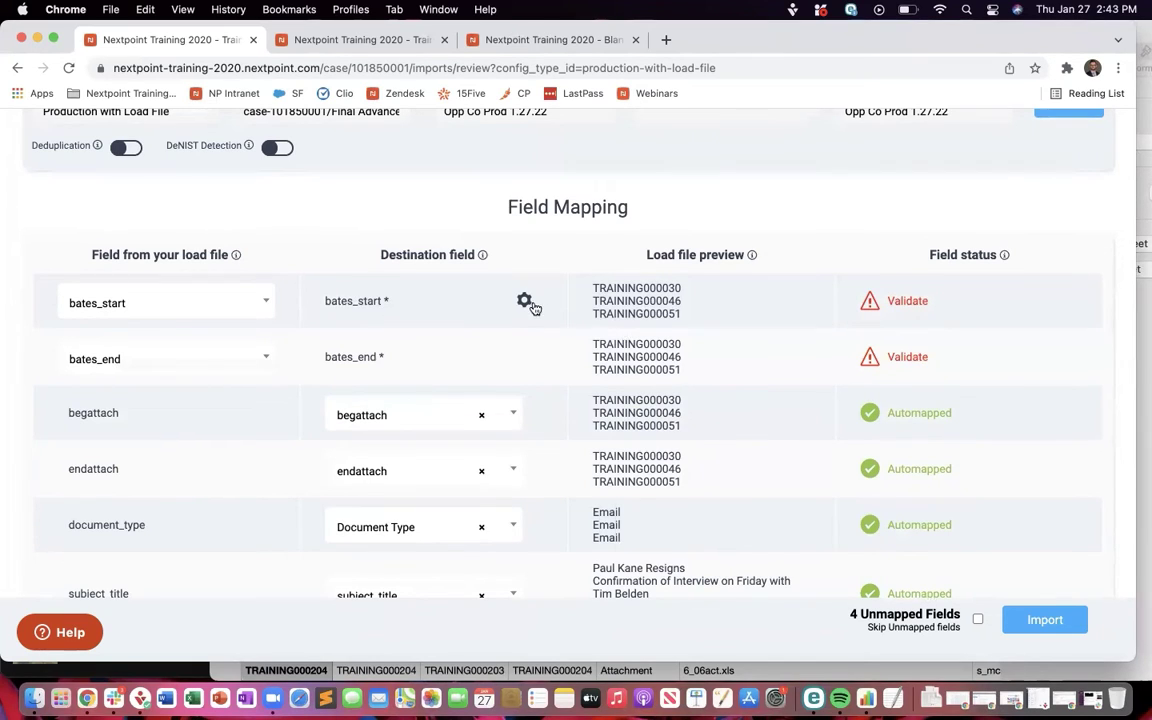
pyautogui.click(524, 301)
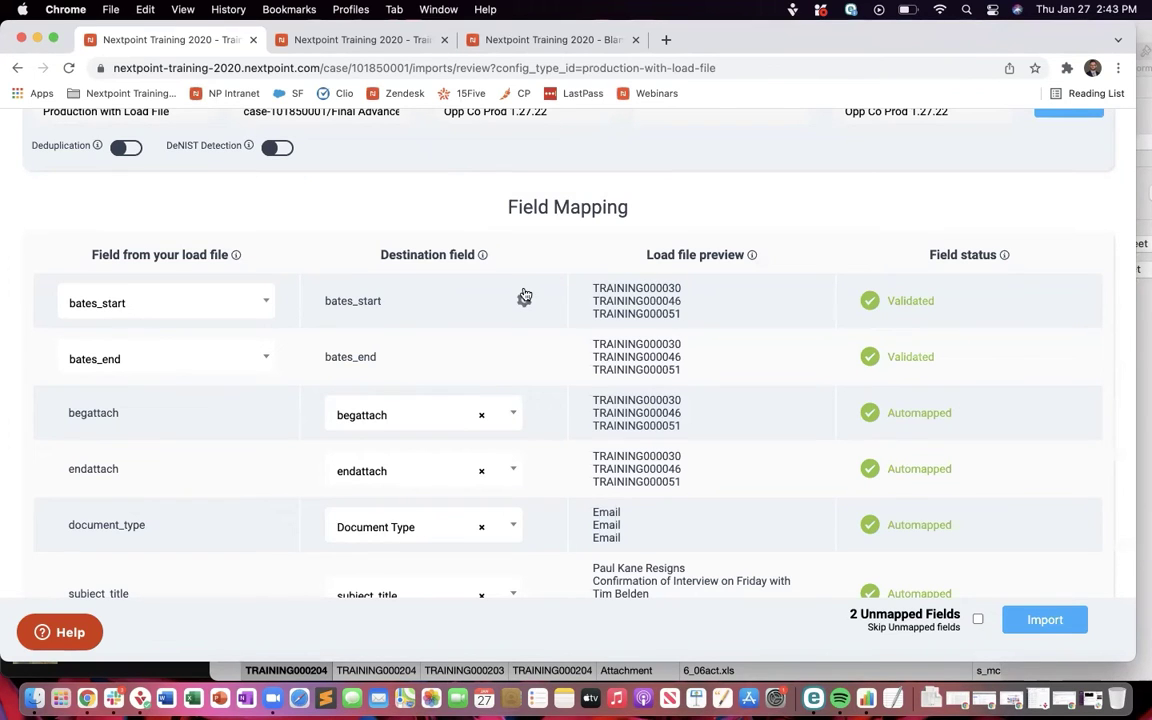
# Step: Assign the NATIVES/ folder to the native_file mapping and the TEXT/ folder to the text_file mapping
pyautogui.scroll(-15, 704, 354)
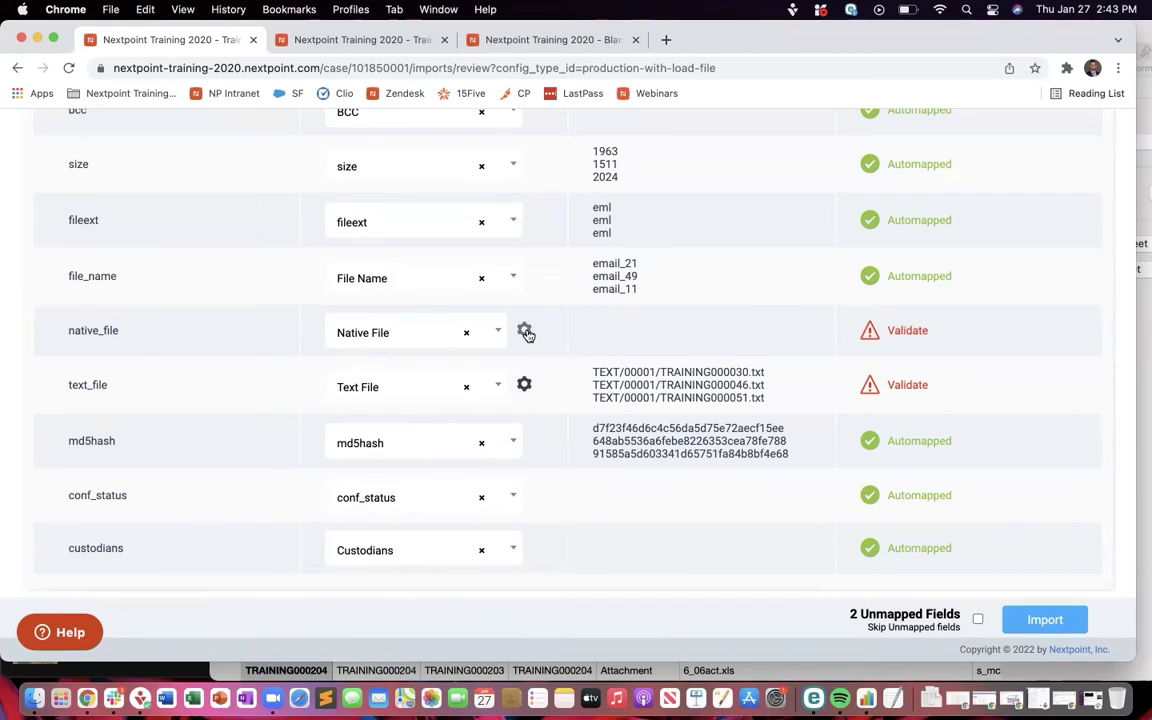
pyautogui.click(525, 333)
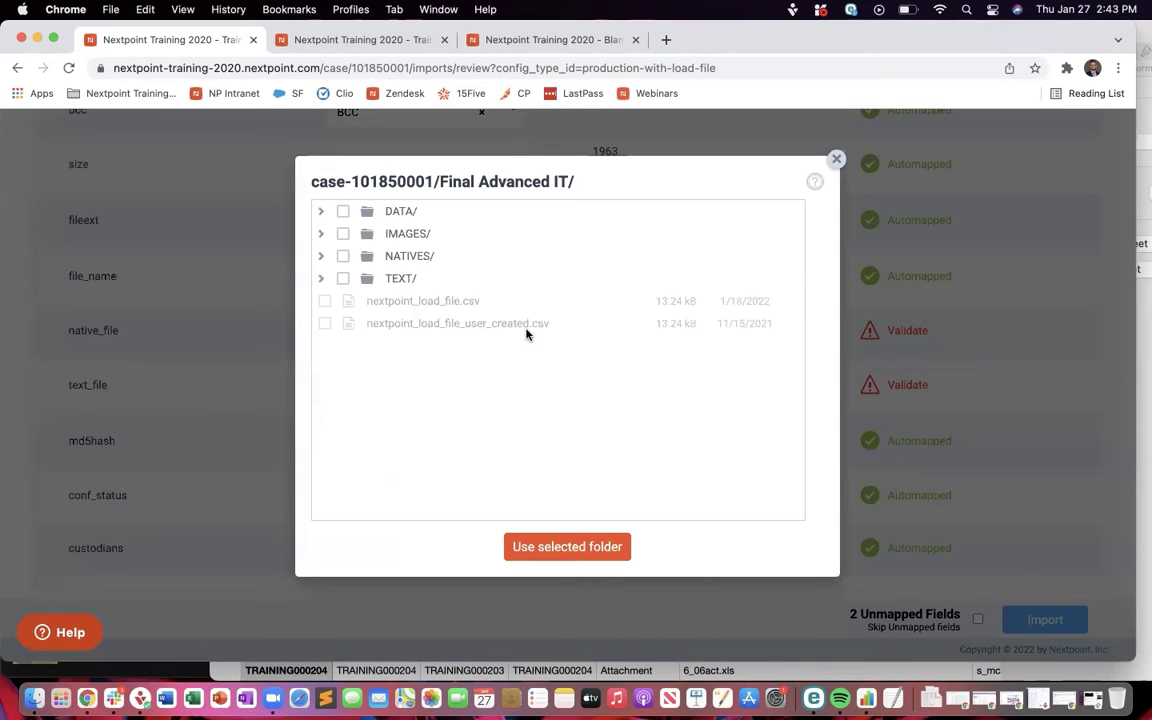
pyautogui.click(343, 256)
pyautogui.click(546, 547)
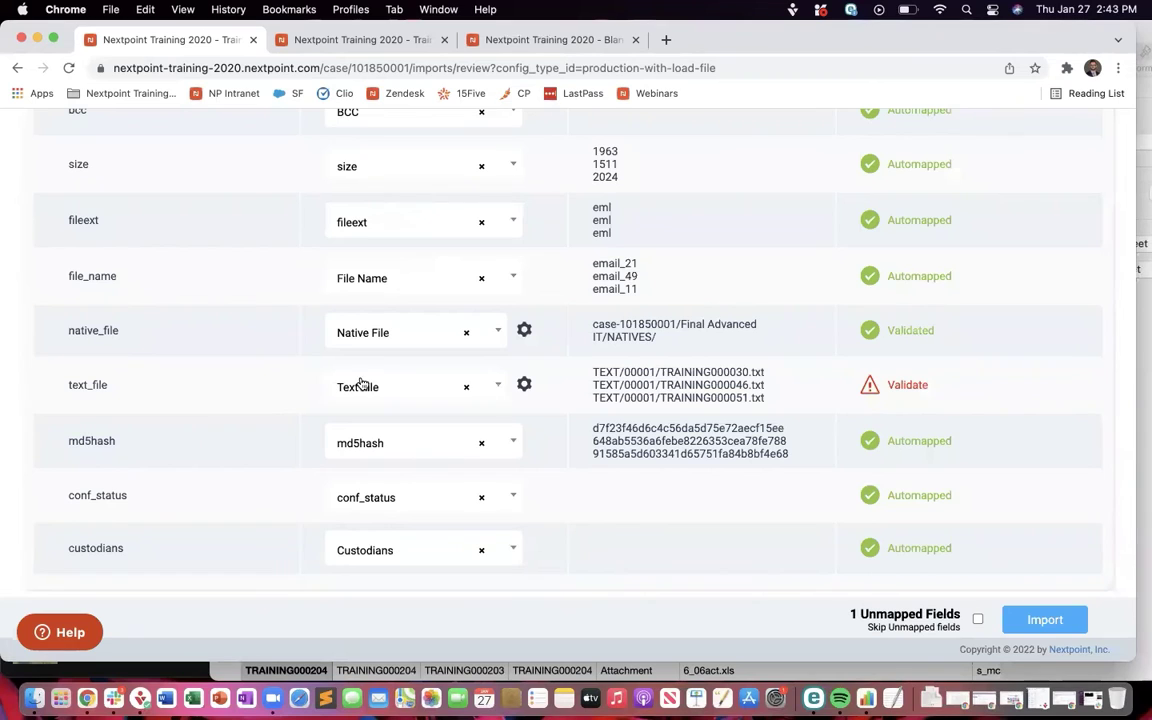
pyautogui.click(523, 386)
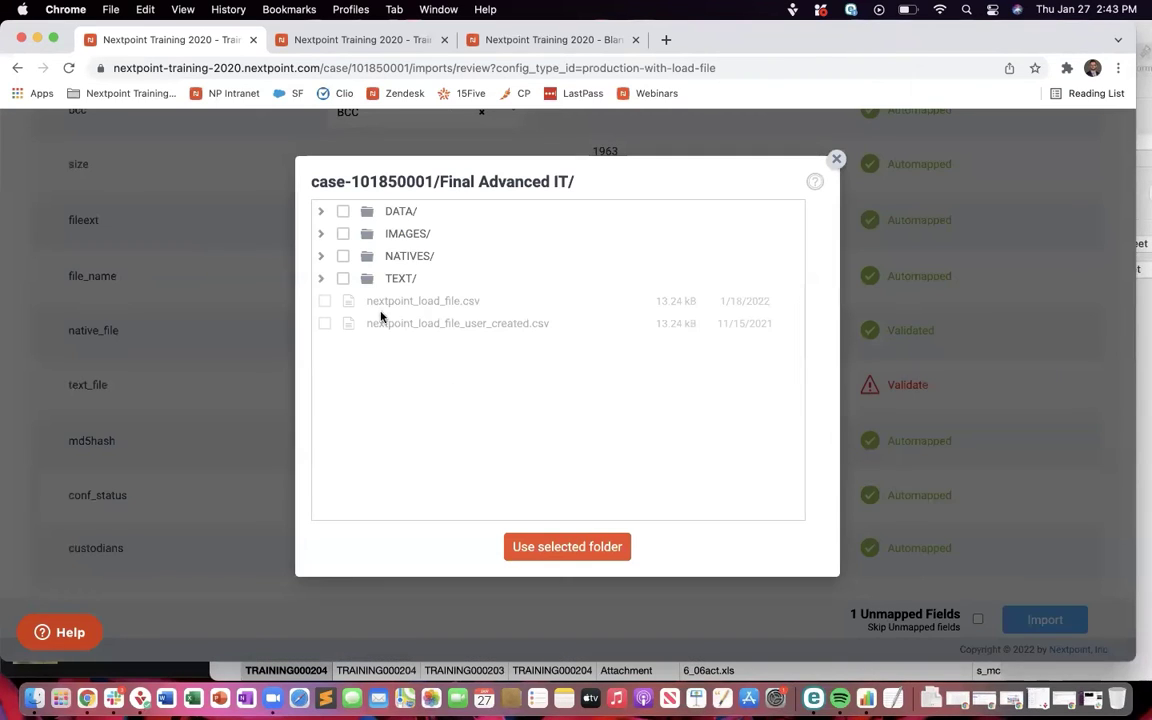
pyautogui.click(343, 279)
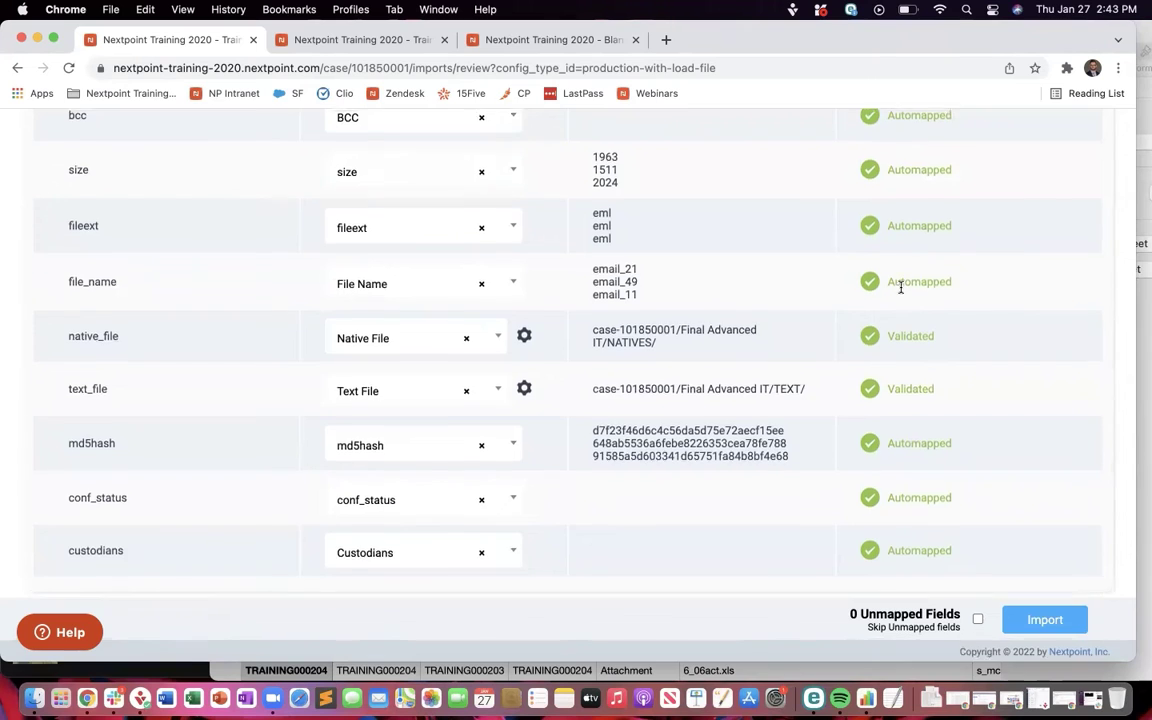
# Step: Review the import setup and the destination fields, previews and statuses of all Field Mapping rows from bates_start to custodians
pyautogui.scroll(15, 900, 288)
pyautogui.scroll(4, 899, 278)
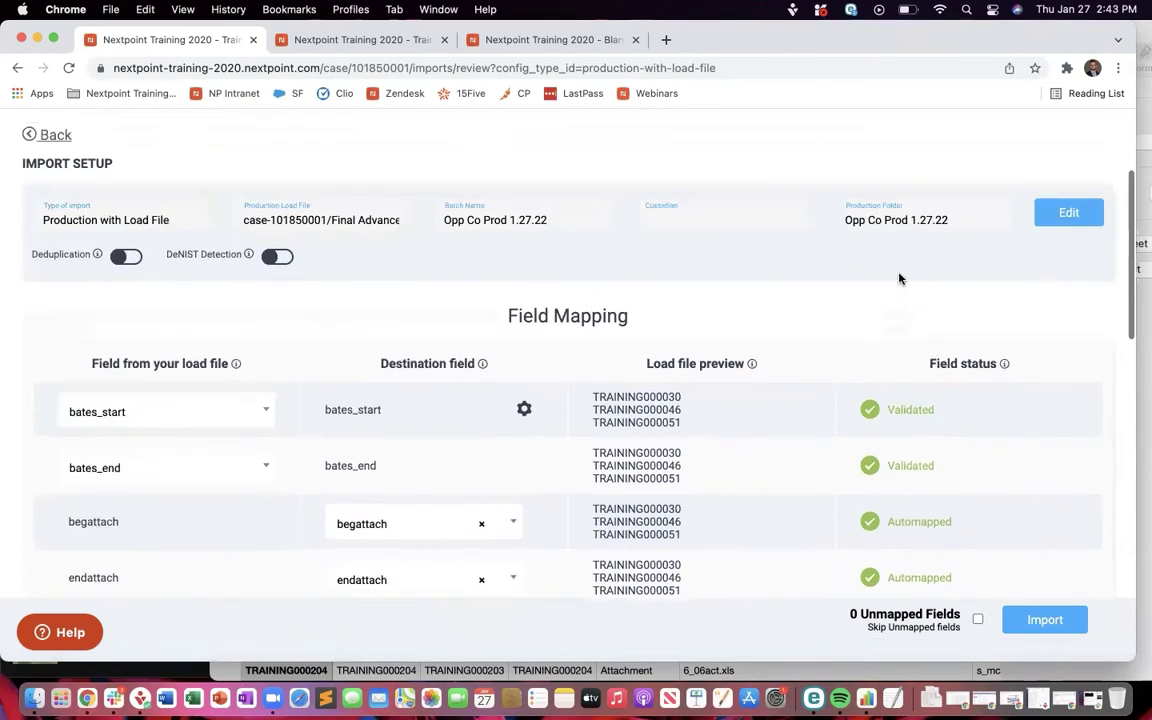
pyautogui.scroll(-5, 953, 465)
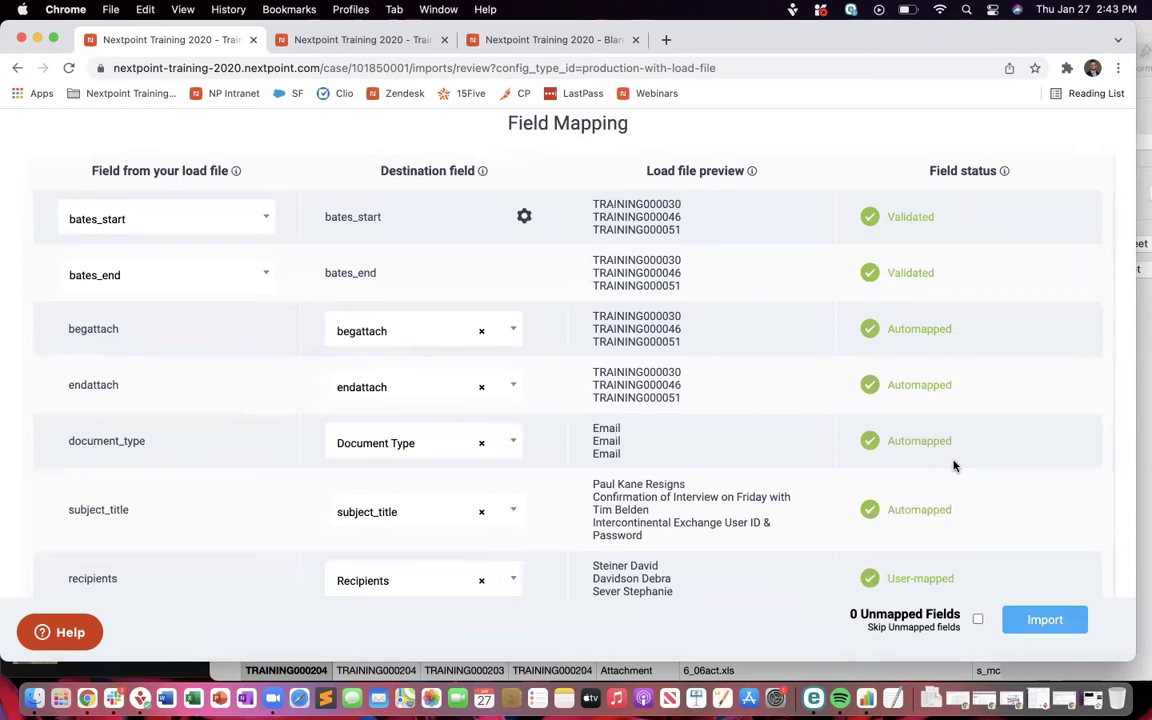
pyautogui.scroll(-3, 728, 428)
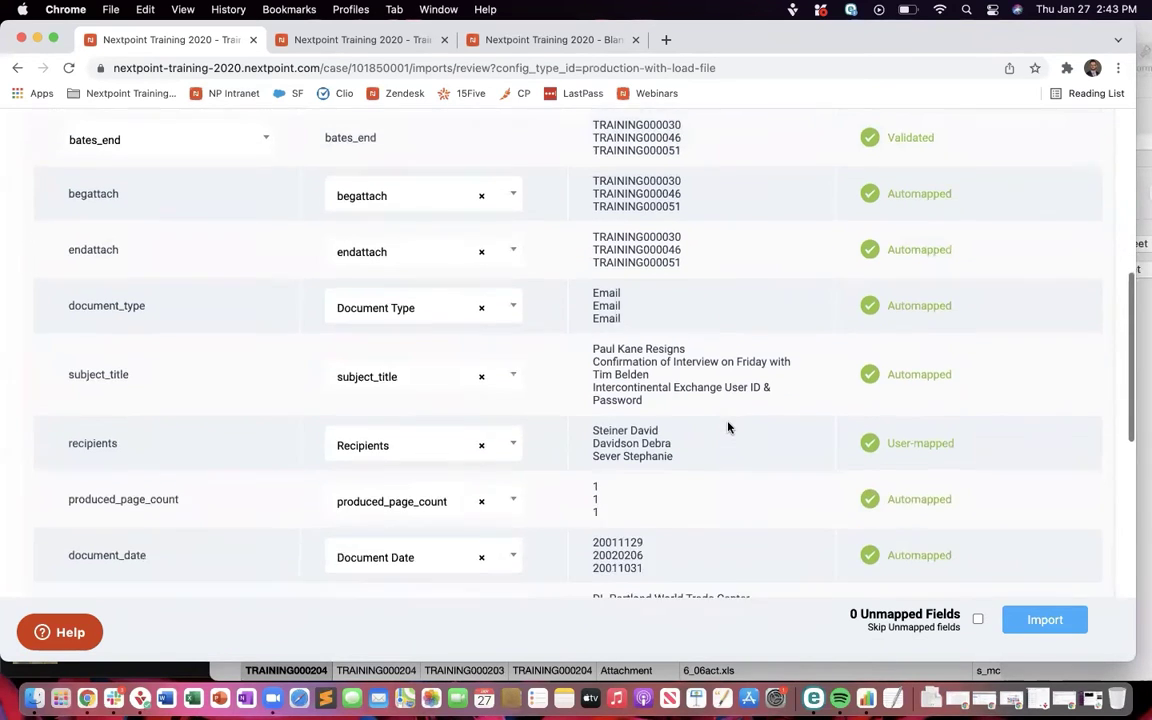
pyautogui.scroll(5, 728, 428)
pyautogui.scroll(-3, 454, 316)
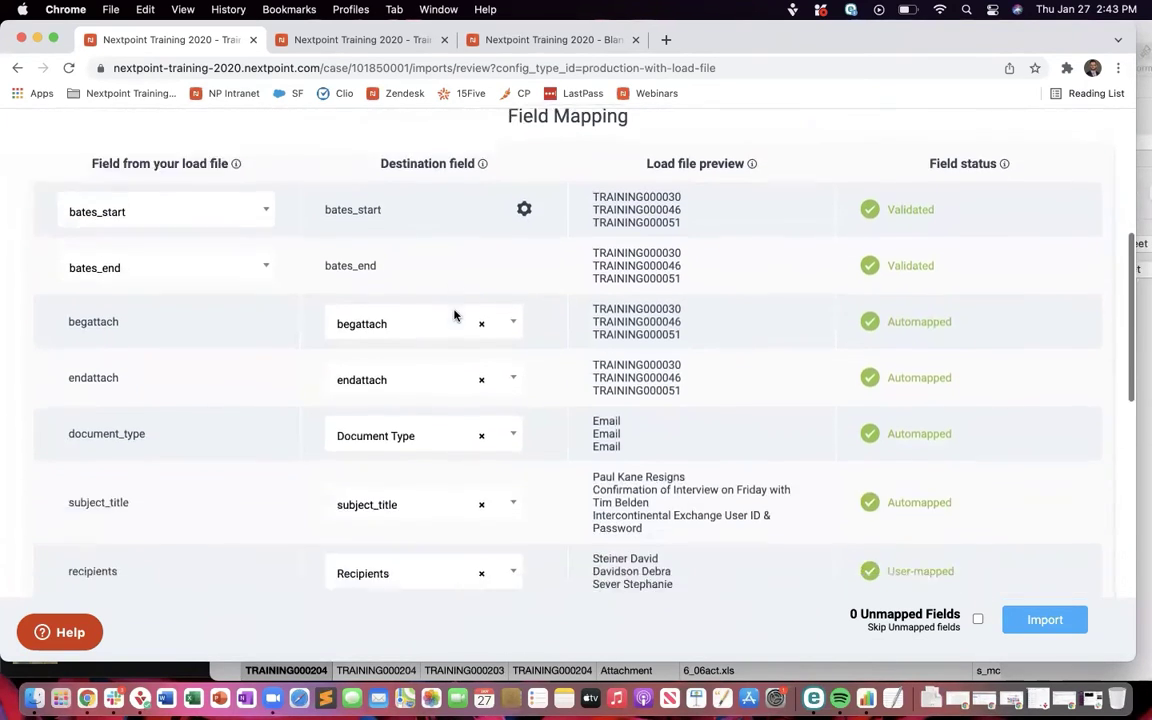
pyautogui.scroll(-15, 454, 316)
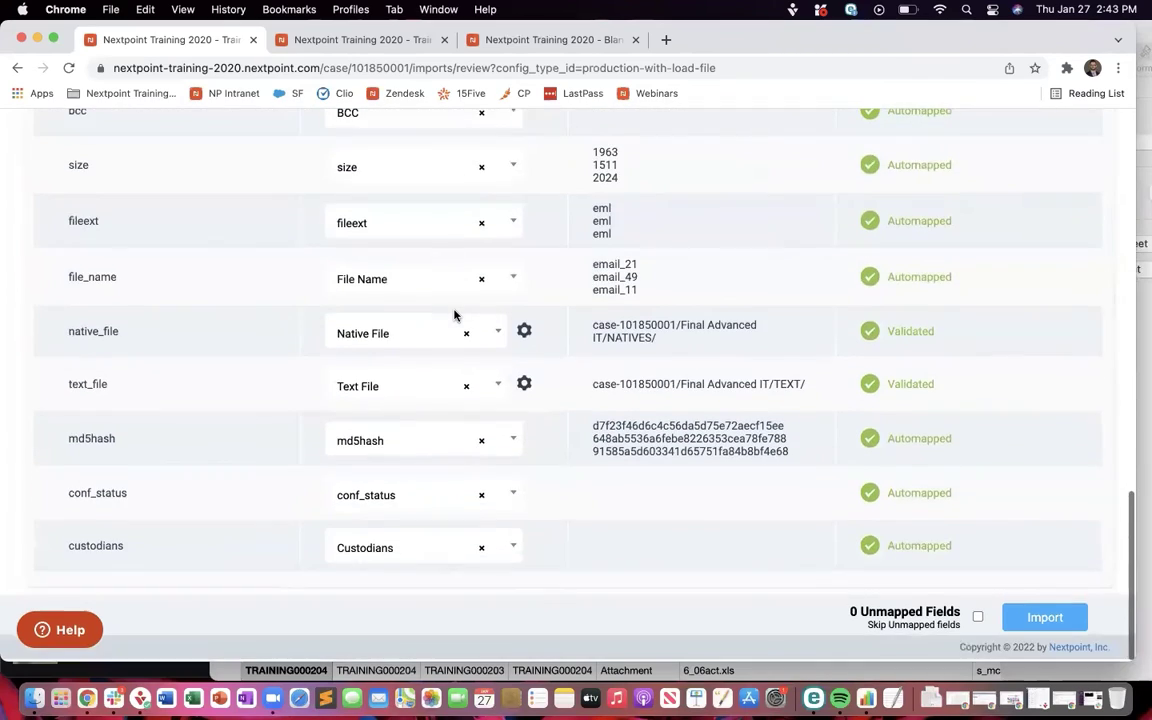
pyautogui.scroll(15, 454, 316)
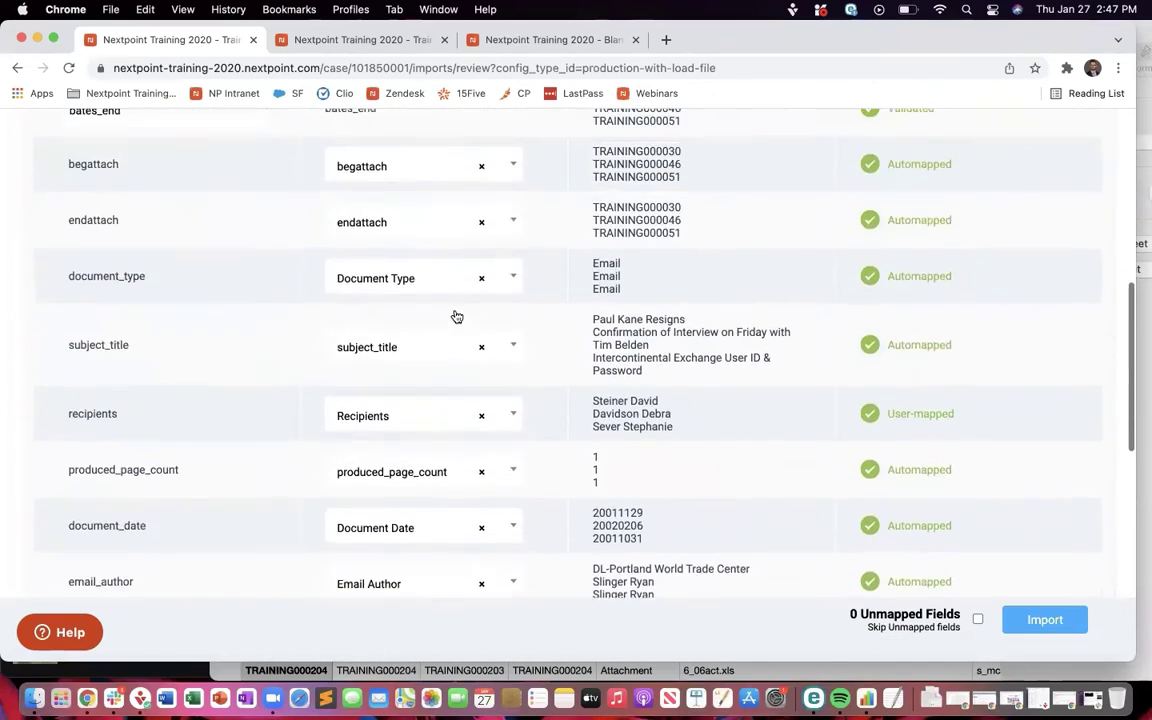
pyautogui.scroll(5, 456, 317)
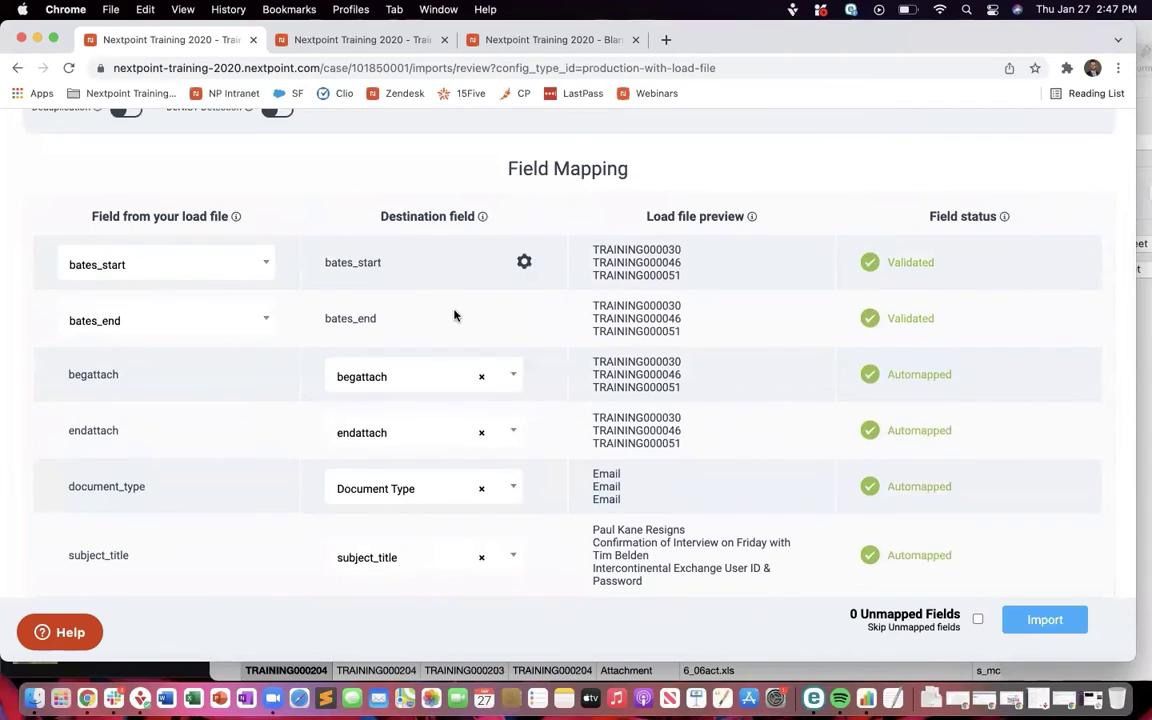
pyautogui.scroll(-10, 454, 316)
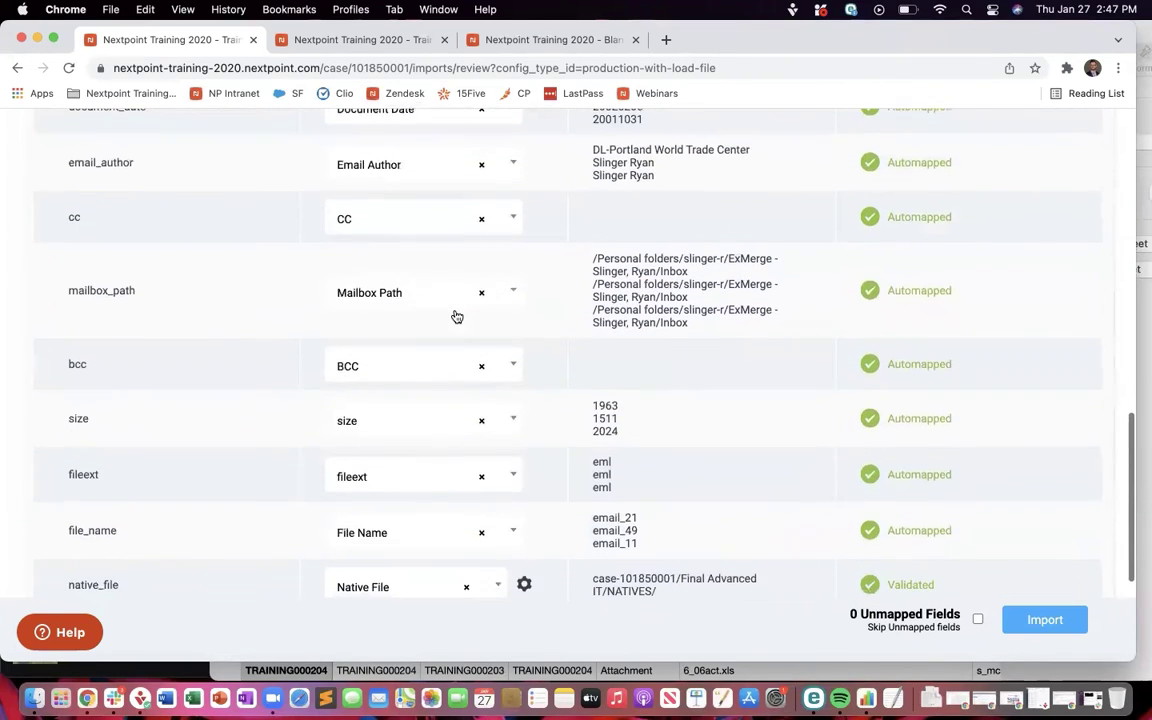
pyautogui.scroll(5, 455, 316)
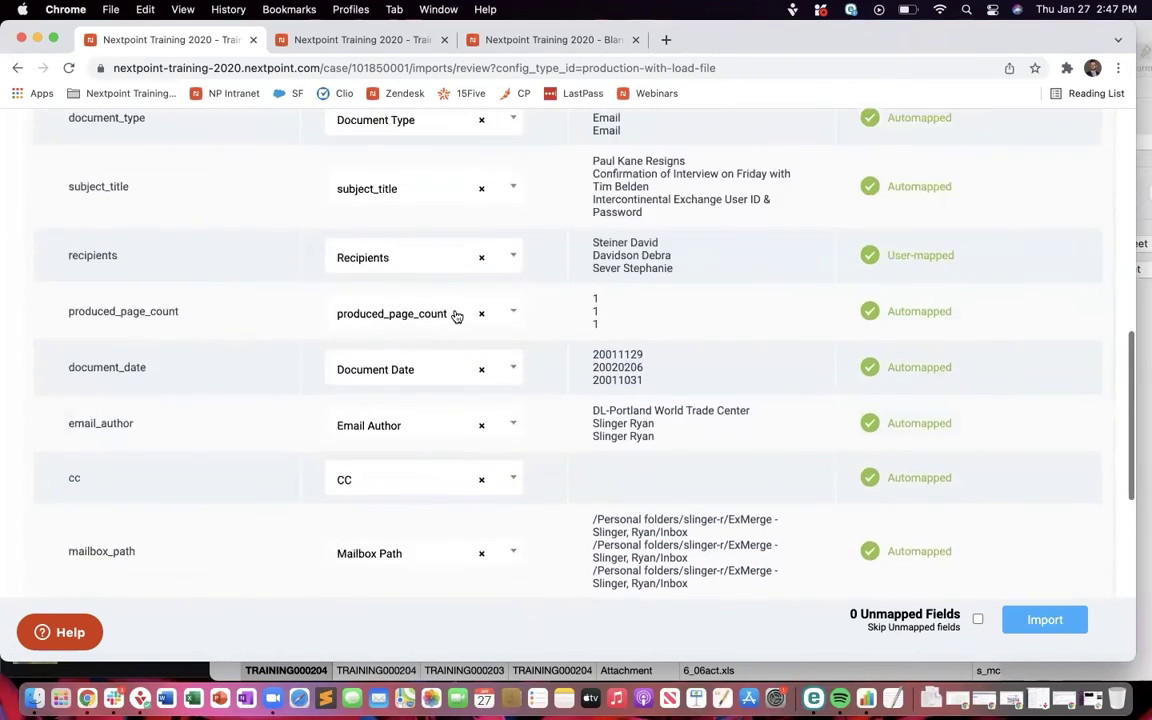
pyautogui.scroll(1, 455, 316)
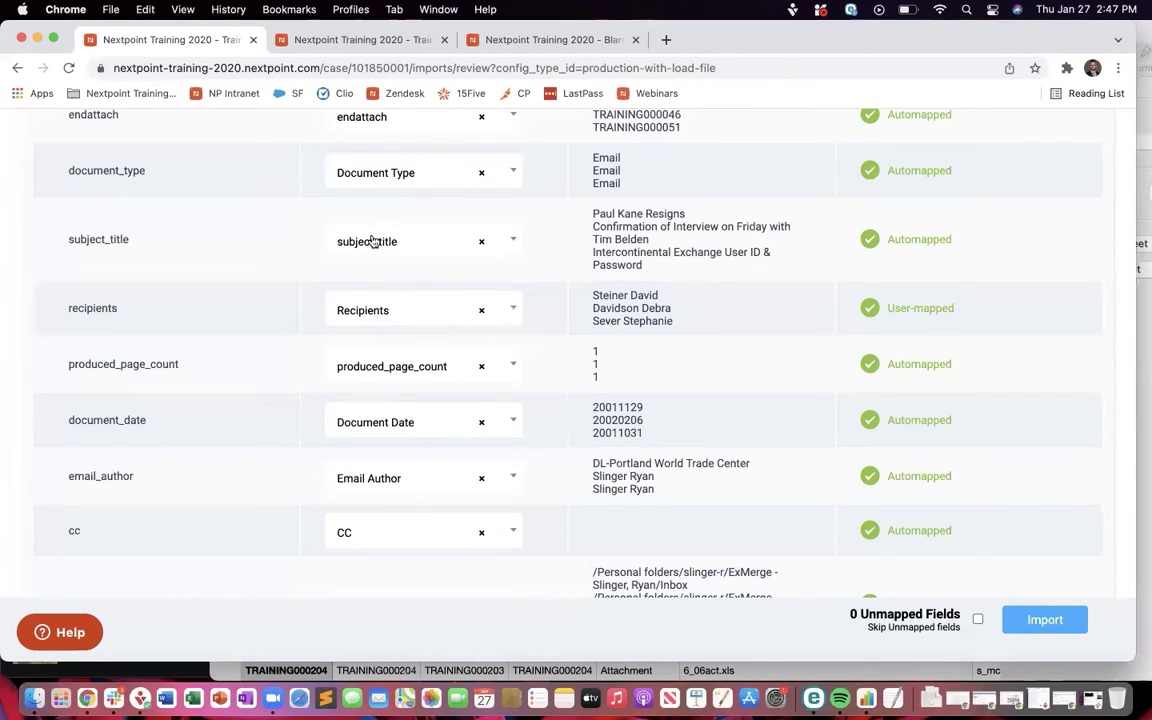
# Step: In the second Nextpoint browser tab, open the report for Batch 271: Opp Co Prod 1.18.22 from the imports list
pyautogui.click(346, 40)
pyautogui.scroll(5, 291, 148)
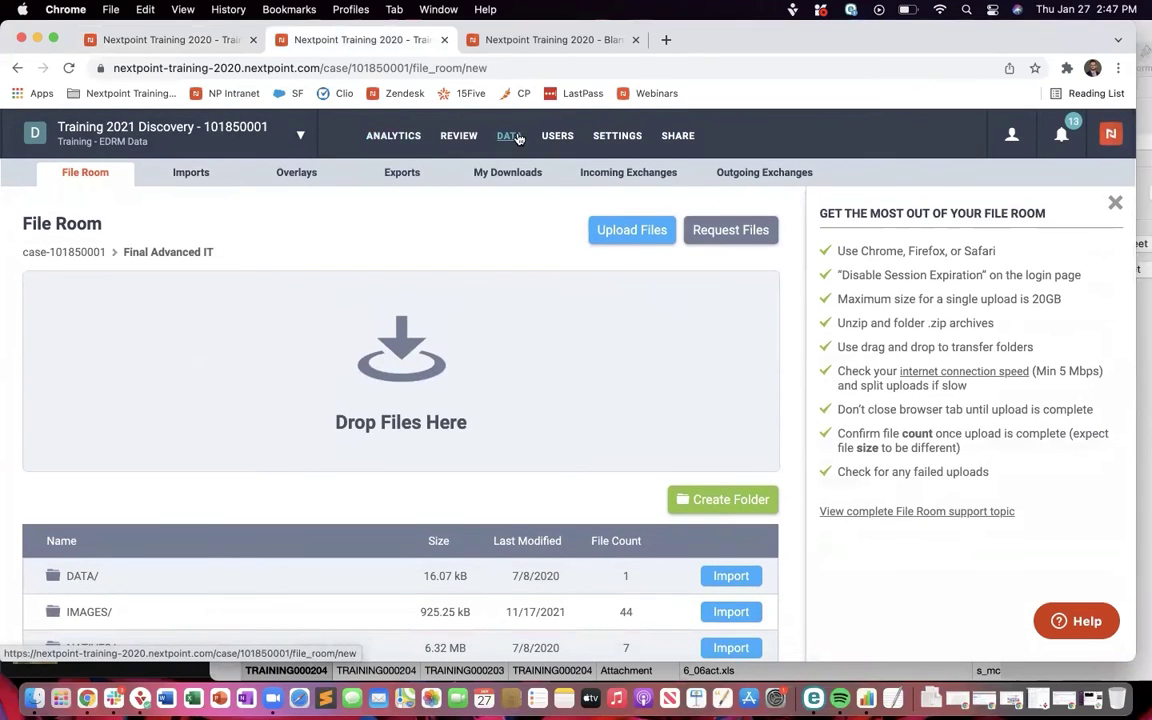
pyautogui.click(173, 174)
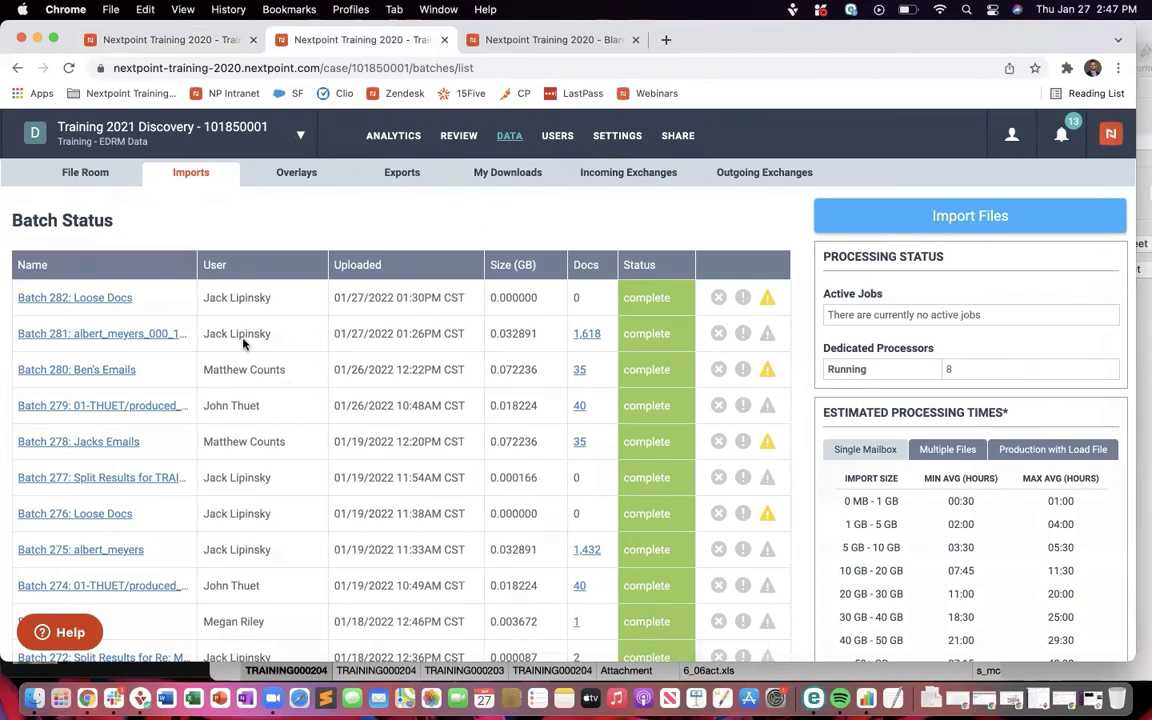
pyautogui.scroll(-3, 243, 343)
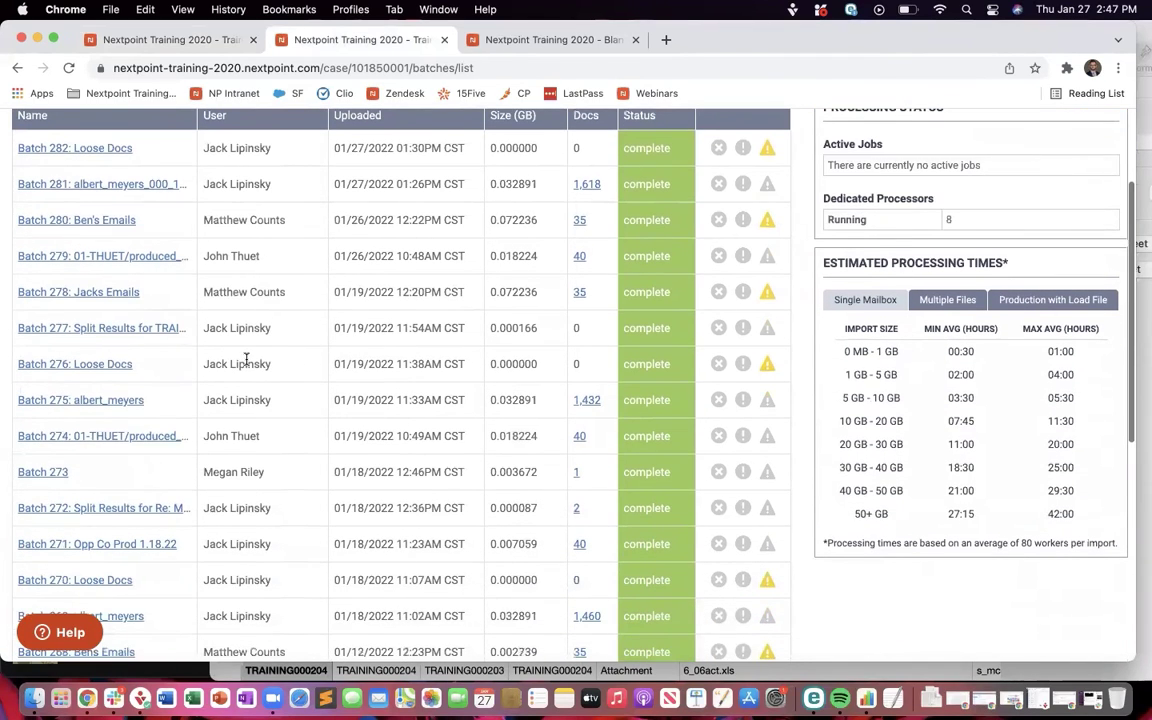
pyautogui.click(145, 546)
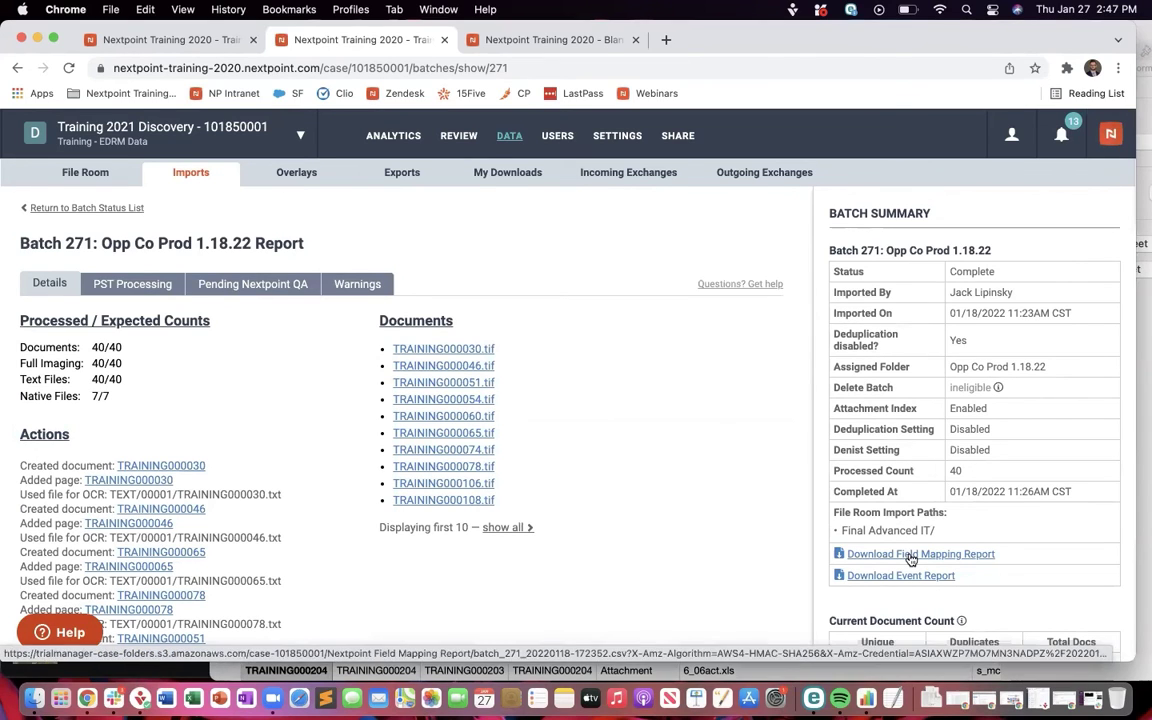
# Step: Download Batch 271's Field Mapping Report and open it in Numbers to view the load file and destination field pairs
pyautogui.click(911, 556)
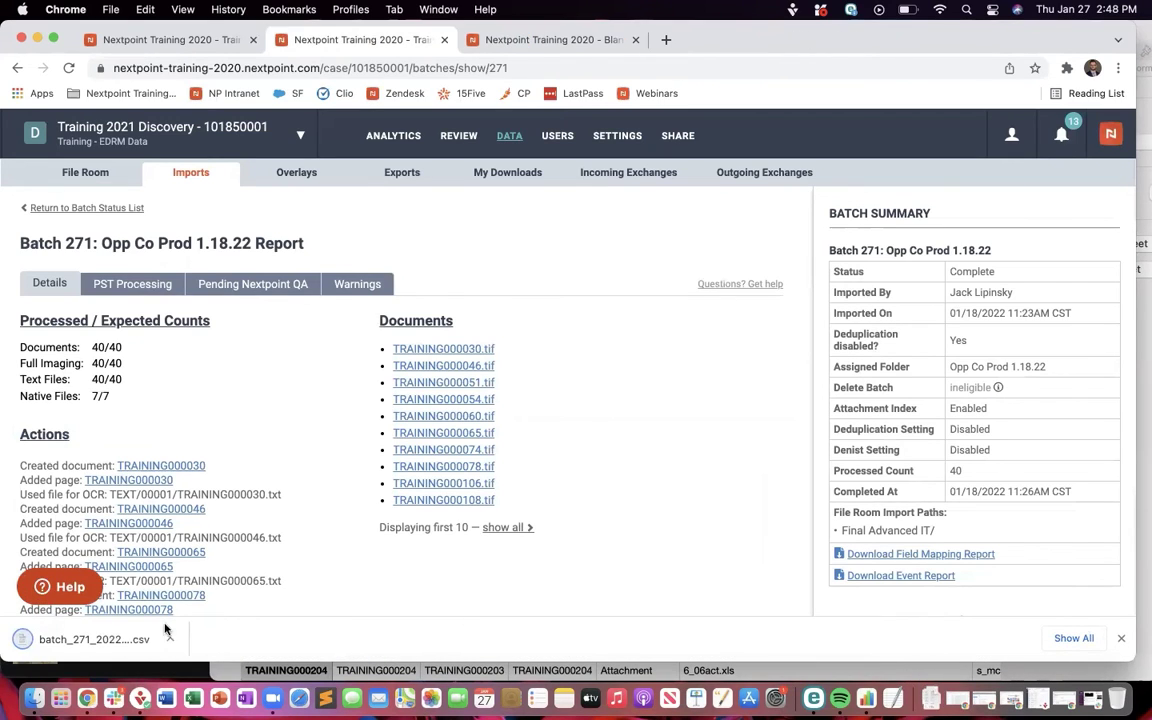
pyautogui.click(128, 639)
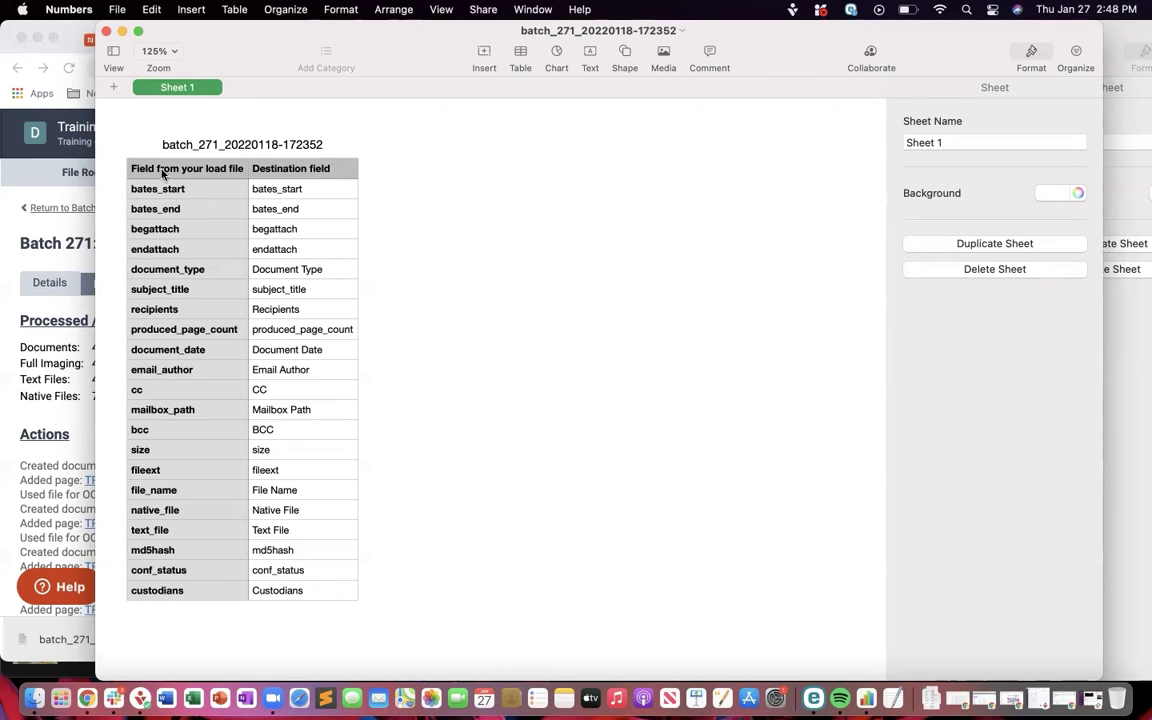
pyautogui.click(103, 127)
# Step: Return to the import review for Opp Co Prod 1.27.22 and start the import
pyautogui.click(162, 39)
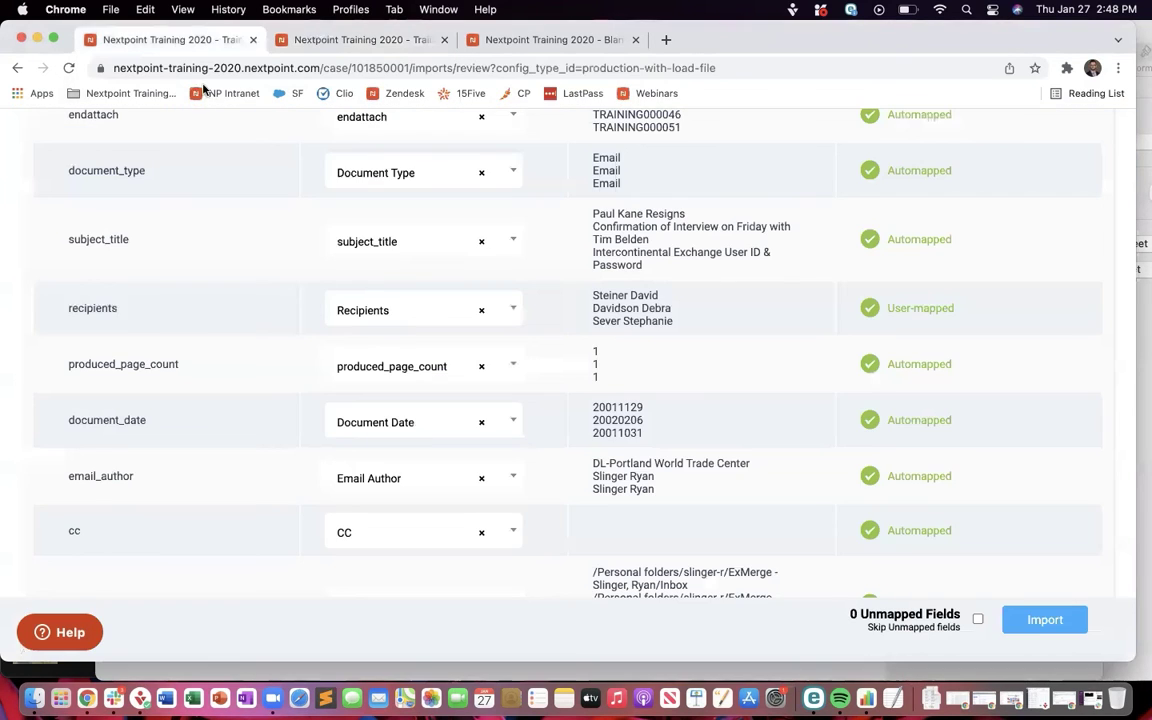
pyautogui.scroll(3, 466, 319)
pyautogui.scroll(5, 470, 318)
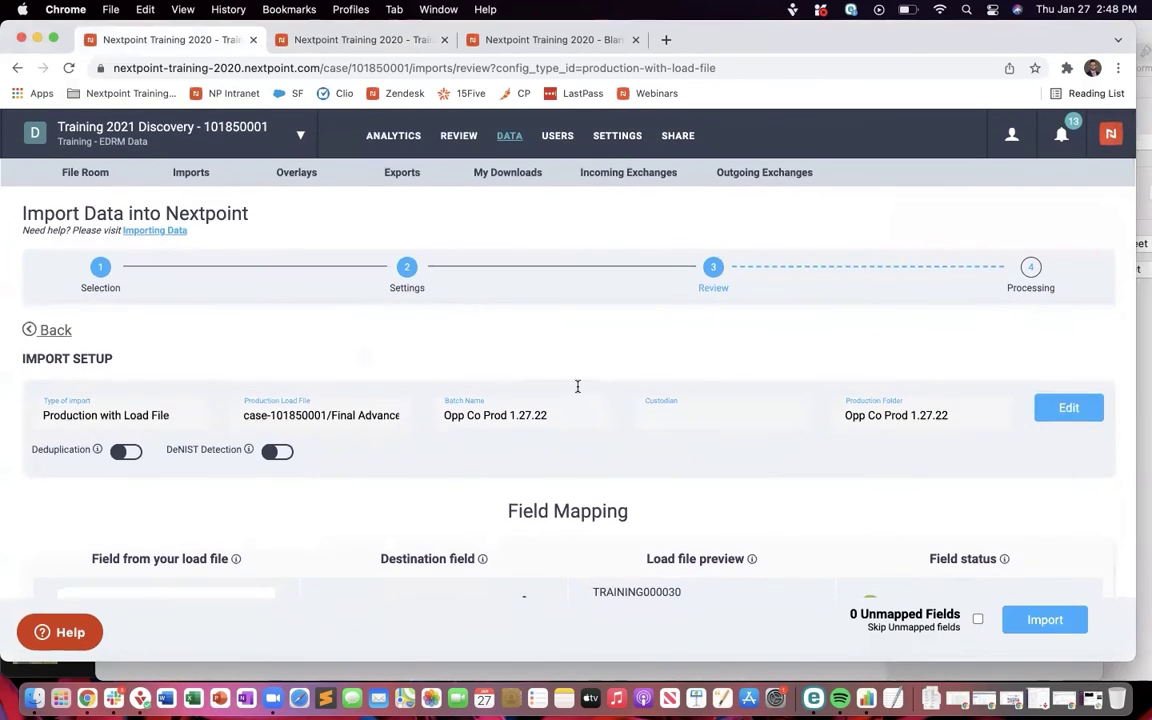
pyautogui.scroll(-2, 778, 520)
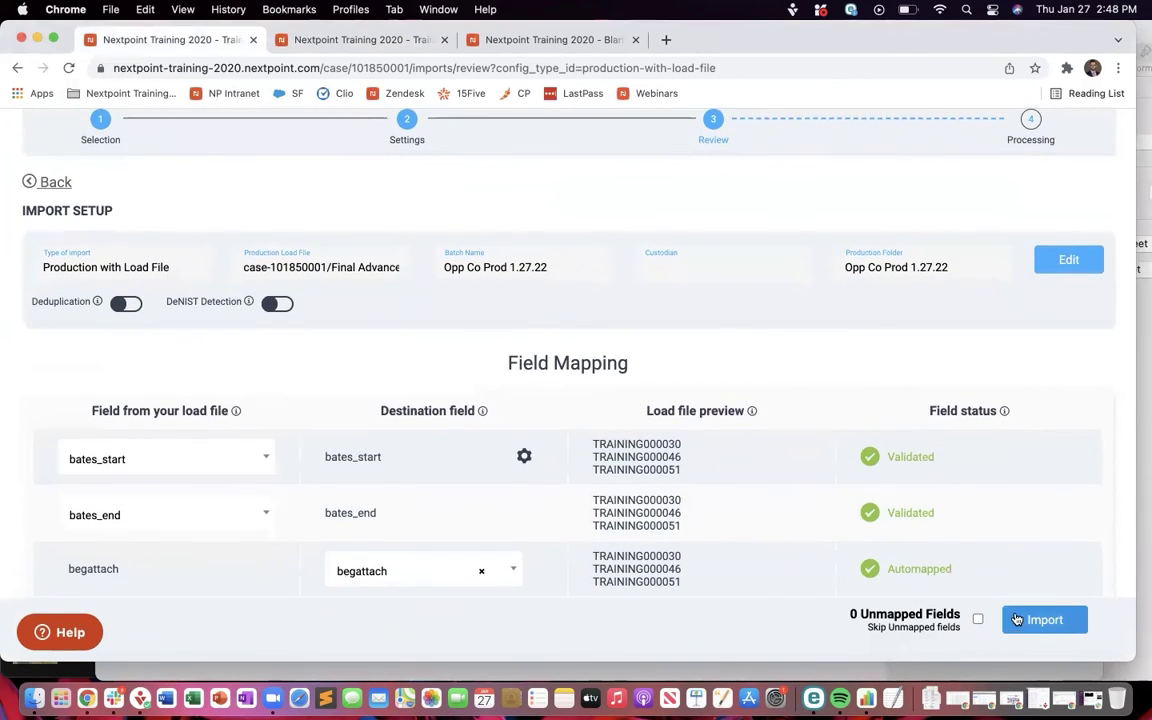
pyautogui.click(1040, 621)
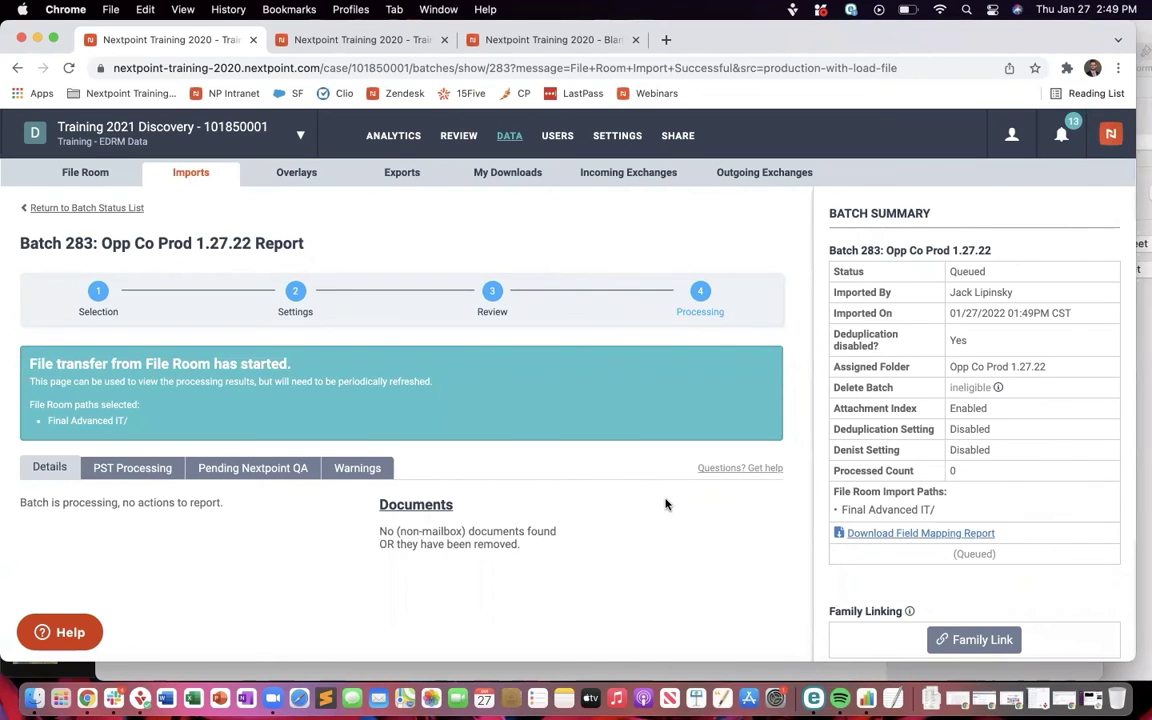
# Step: Switch to the nextpoint_load_file spreadsheet in Numbers to examine its columns, and return to the batch report in Chrome
pyautogui.hotkey('ctrl', 'Up')
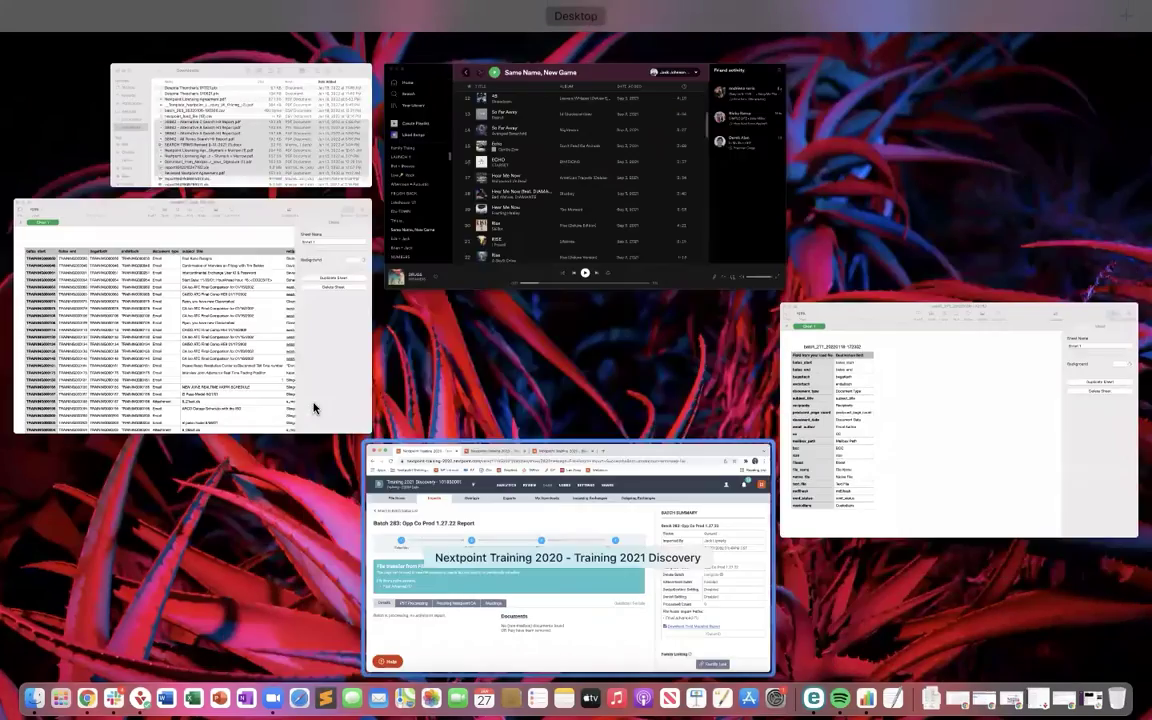
pyautogui.click(313, 407)
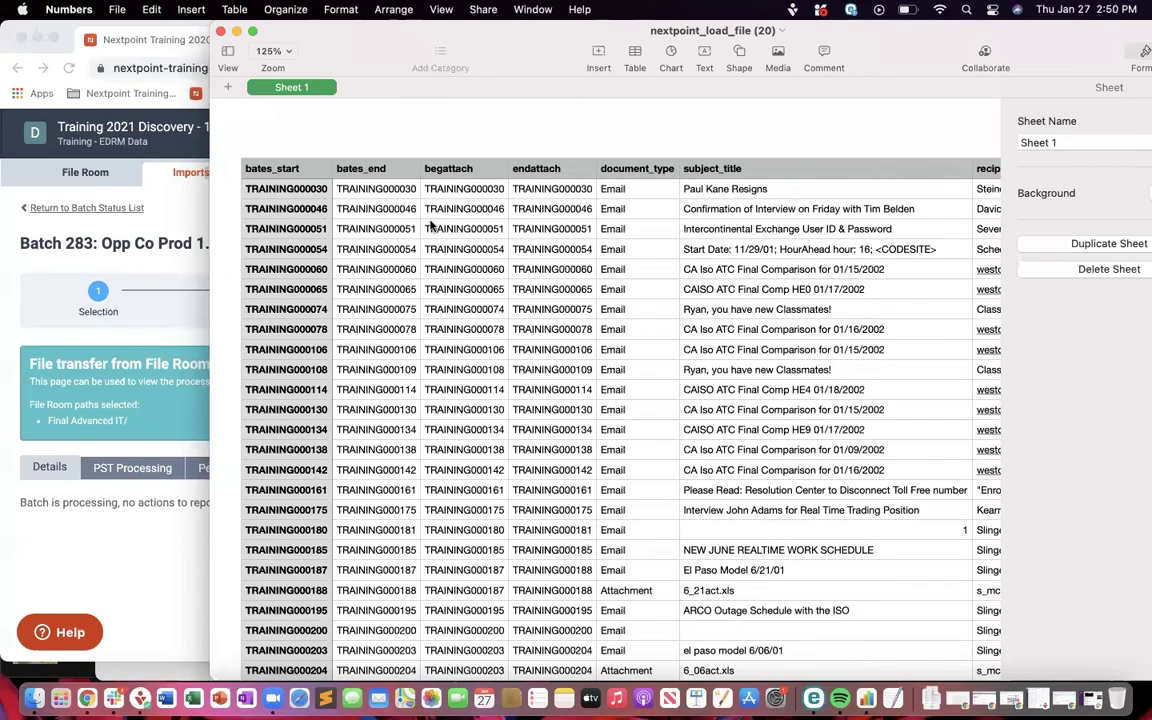
pyautogui.click(171, 211)
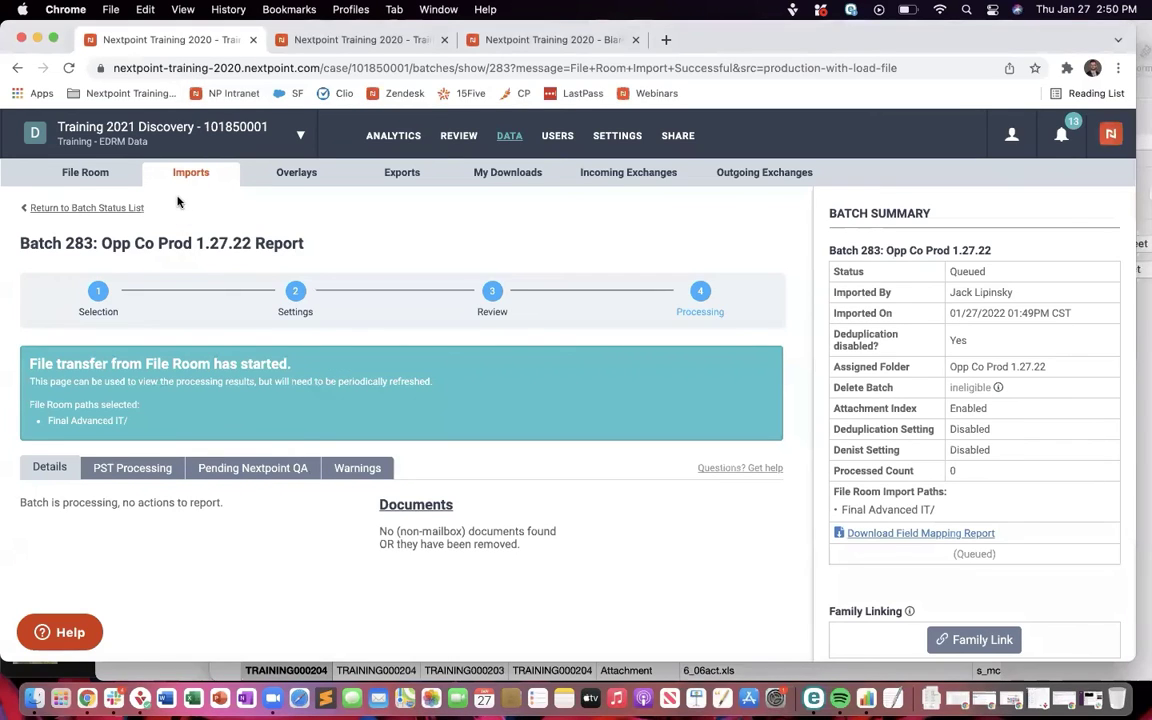
# Step: Open the report for Batch 283: Opp Co Prod 1.27.22 from the imports list and examine its processing details
pyautogui.click(194, 185)
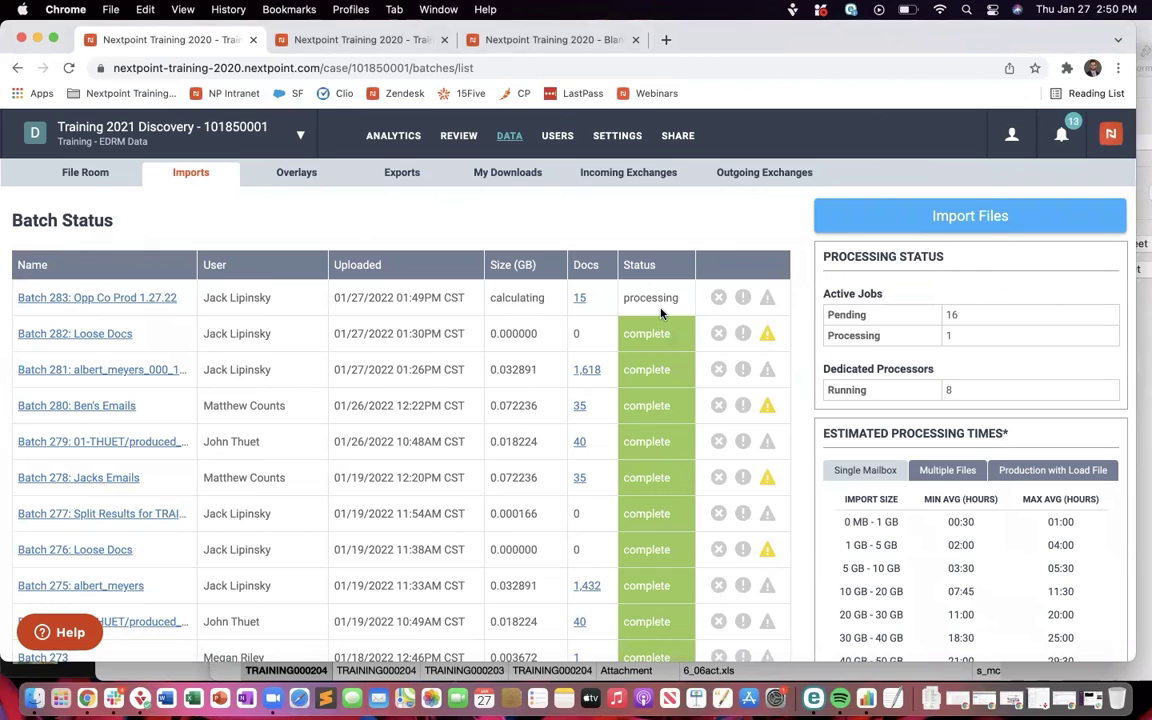
pyautogui.click(146, 305)
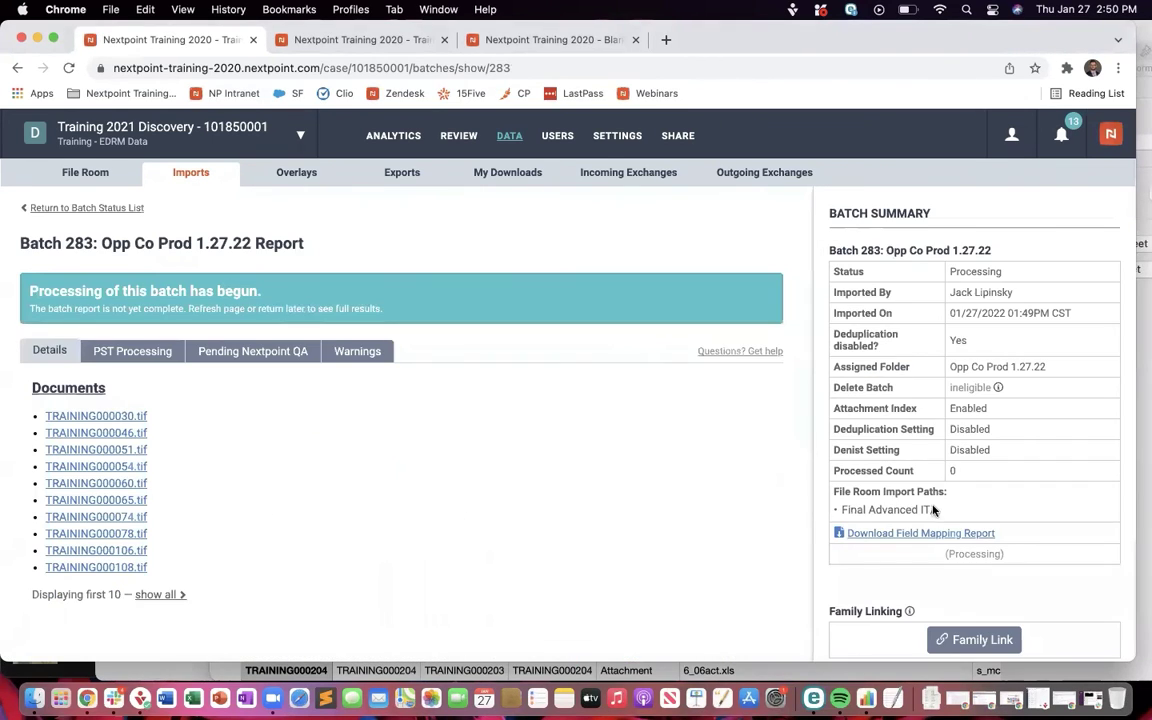
pyautogui.scroll(-1, 950, 533)
pyautogui.scroll(-1, 950, 533)
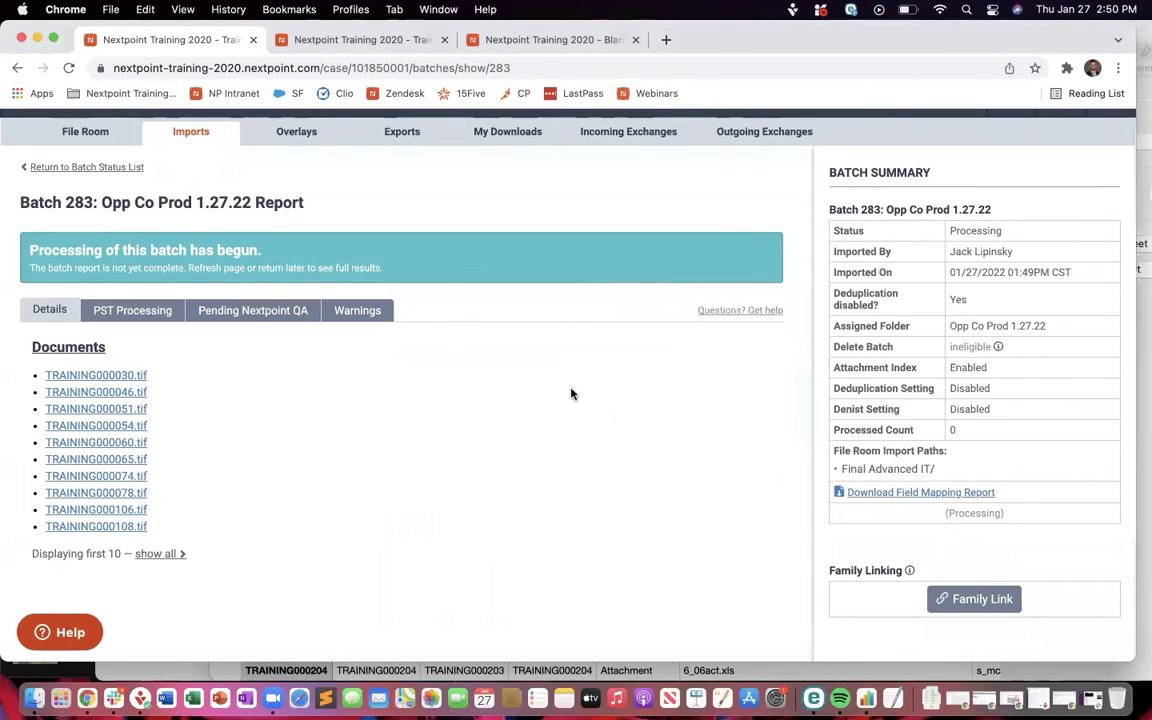
pyautogui.scroll(2, 571, 394)
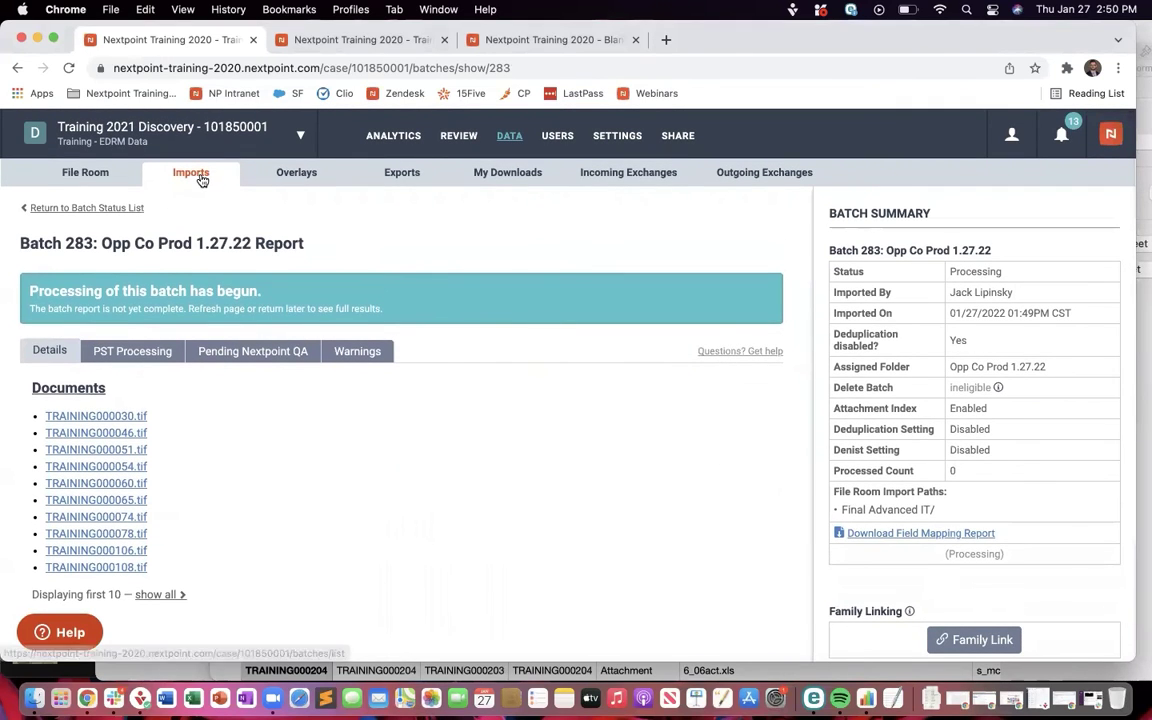
# Step: Return to the imports list and open the report for Batch 271: Opp Co Prod 1.18.22
pyautogui.click(200, 176)
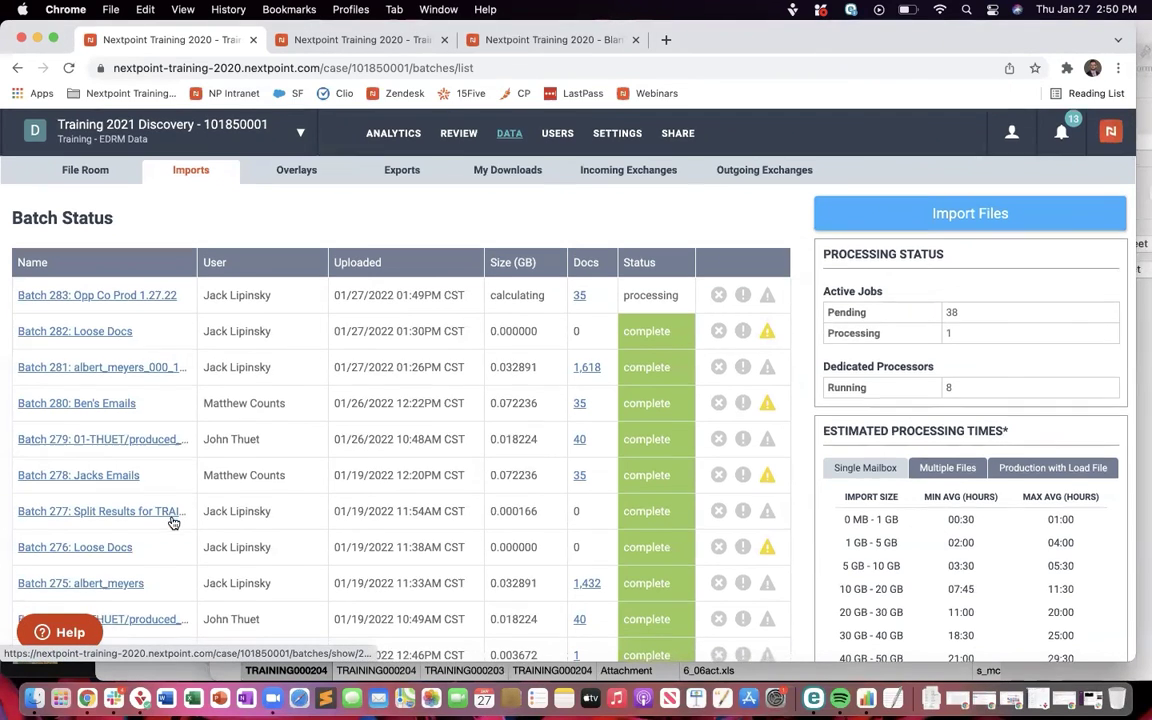
pyautogui.scroll(-2, 172, 521)
pyautogui.scroll(-4, 172, 521)
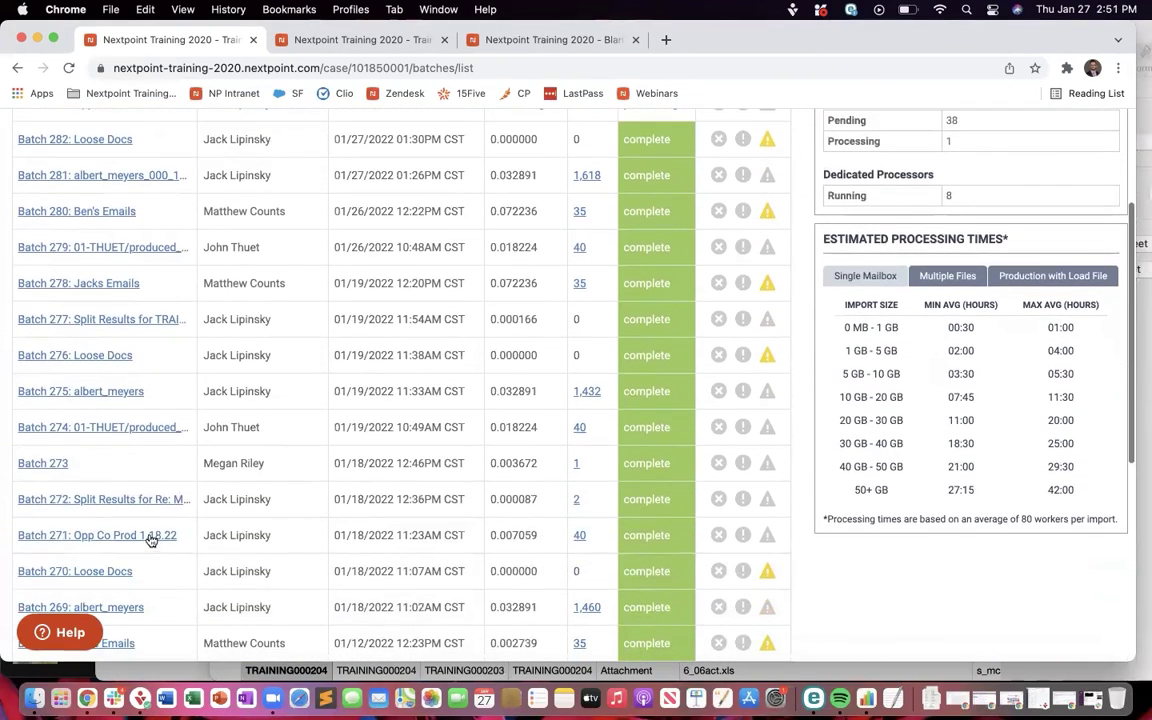
pyautogui.click(148, 541)
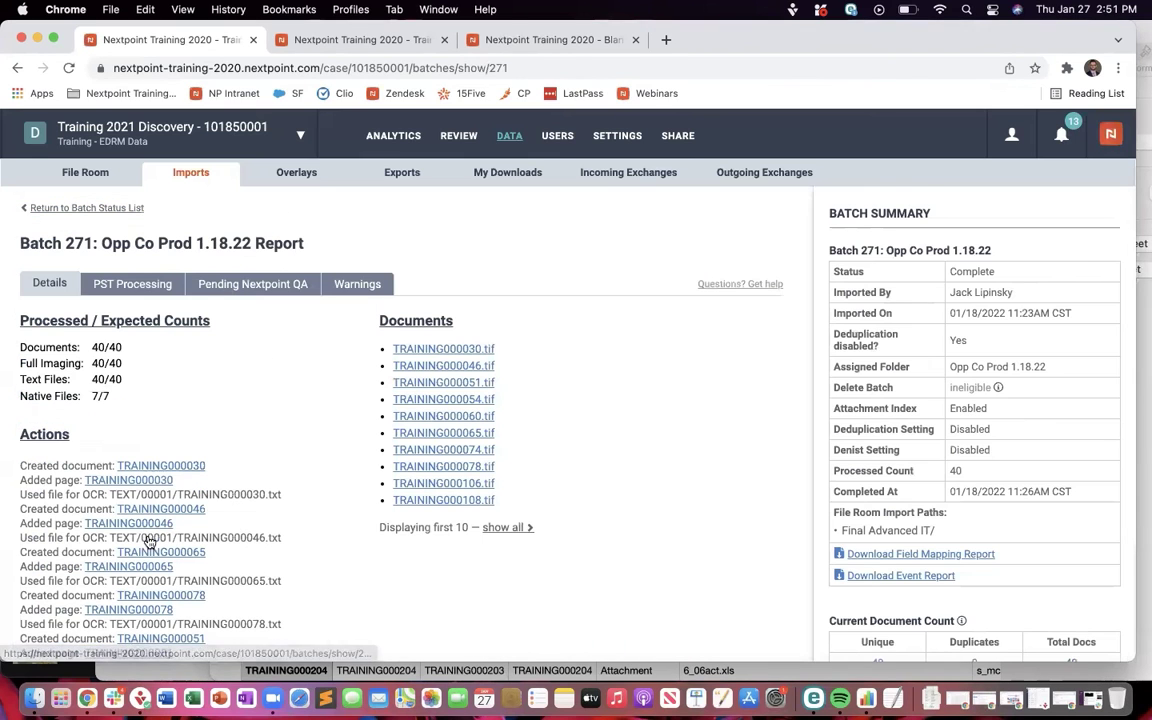
# Step: Start family linking from the batch report and select Batch 271: Opp Co Prod 1.18.22 for inclusion
pyautogui.scroll(-3, 836, 521)
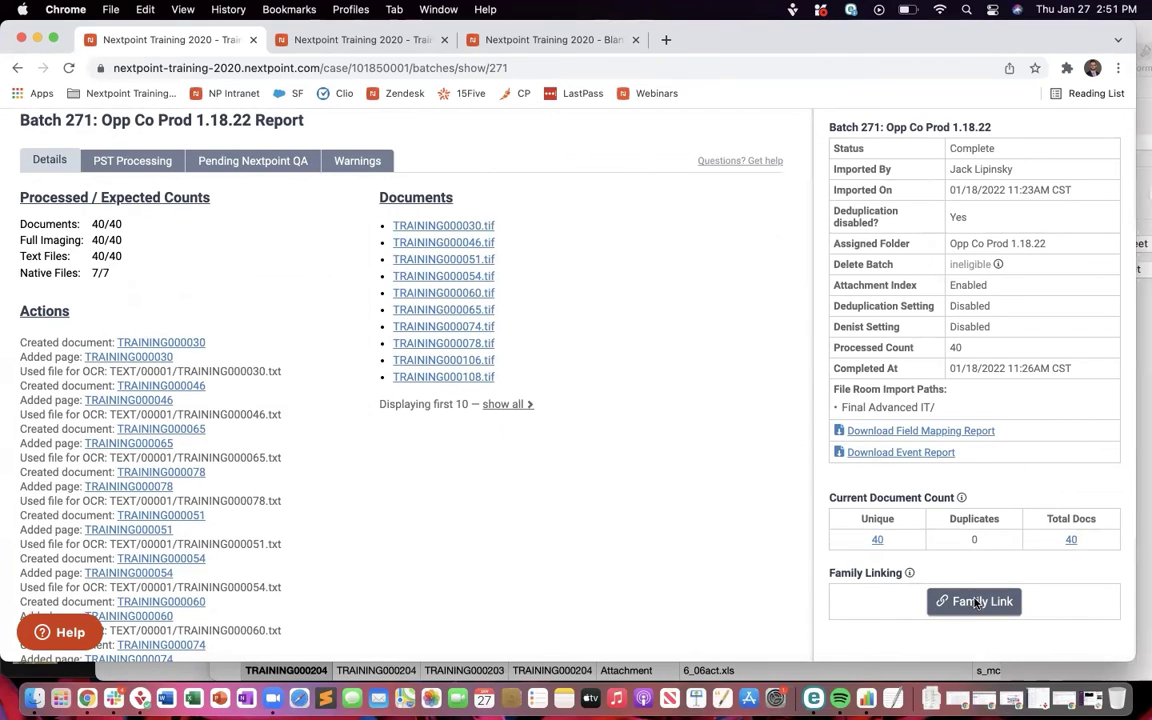
pyautogui.click(974, 601)
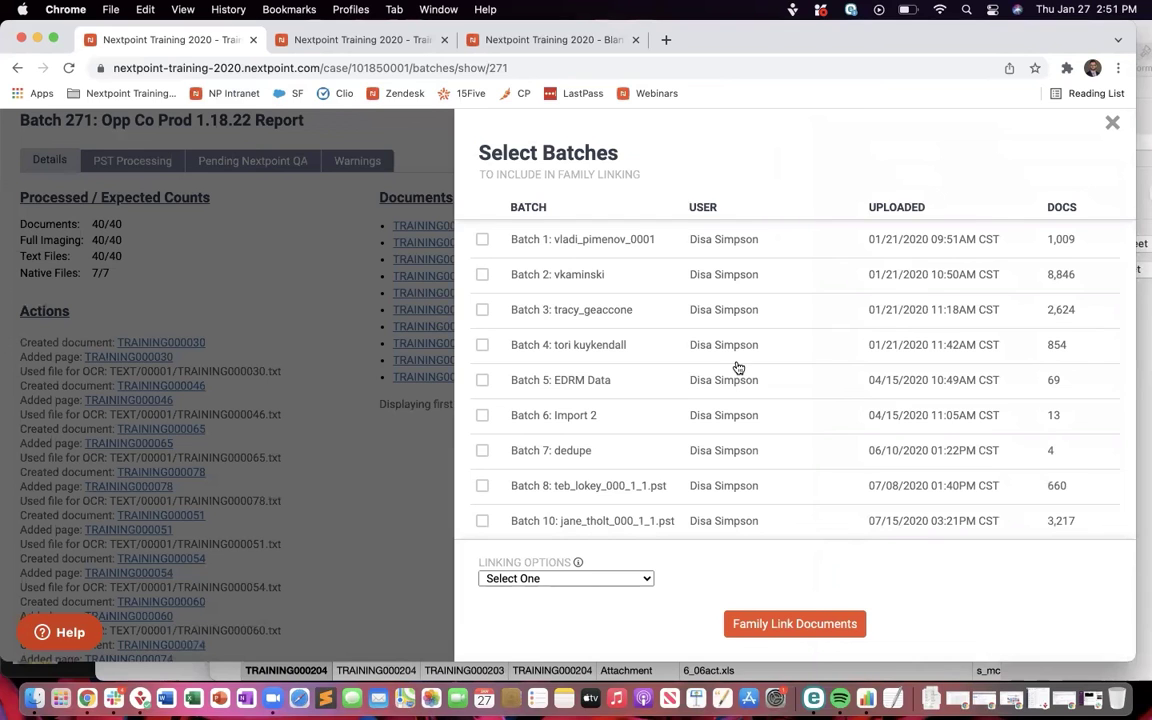
pyautogui.scroll(-15, 737, 367)
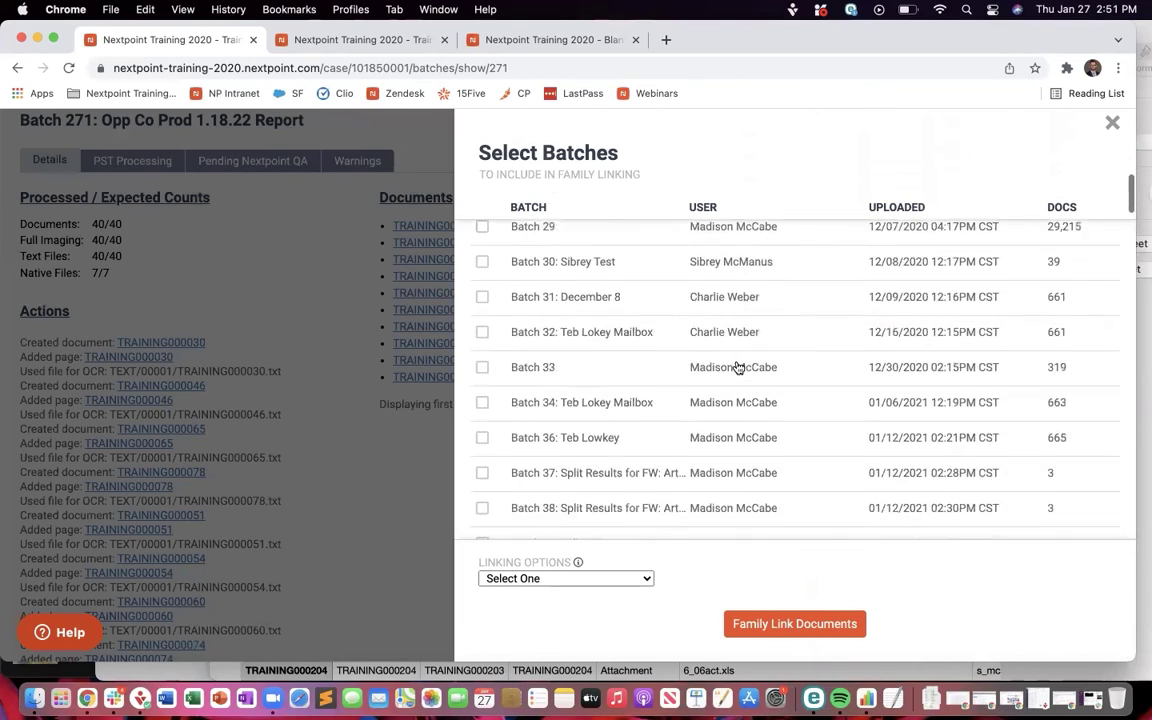
pyautogui.scroll(-20, 737, 367)
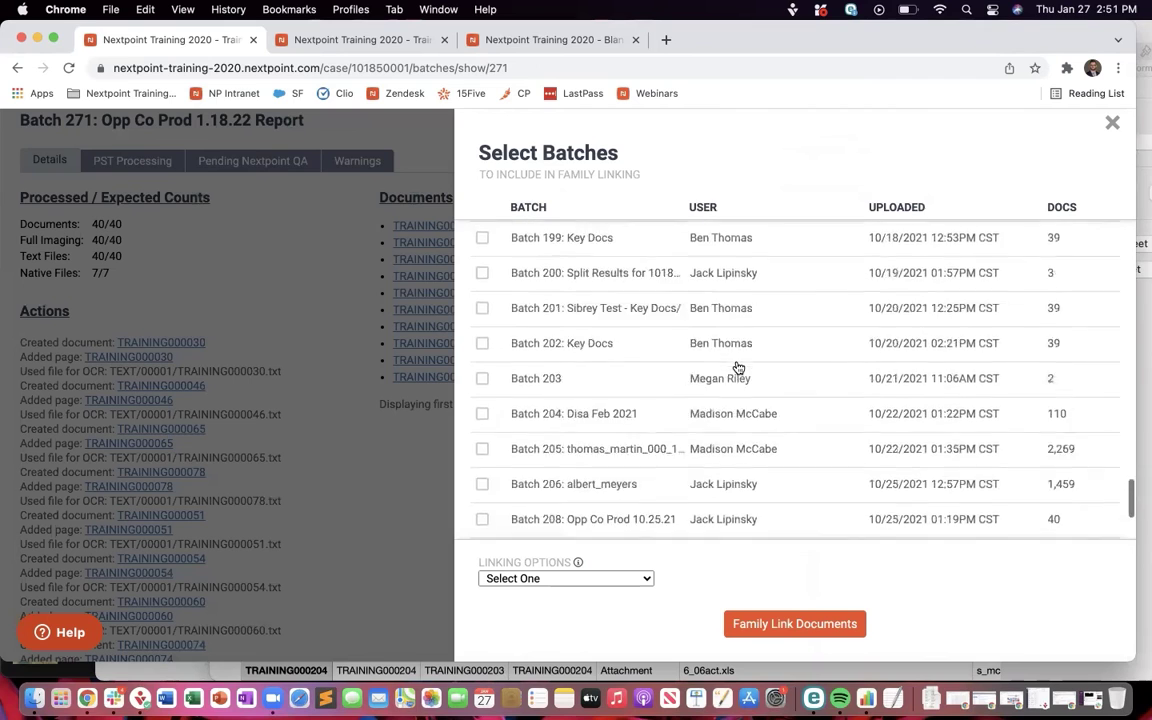
pyautogui.scroll(-5, 737, 367)
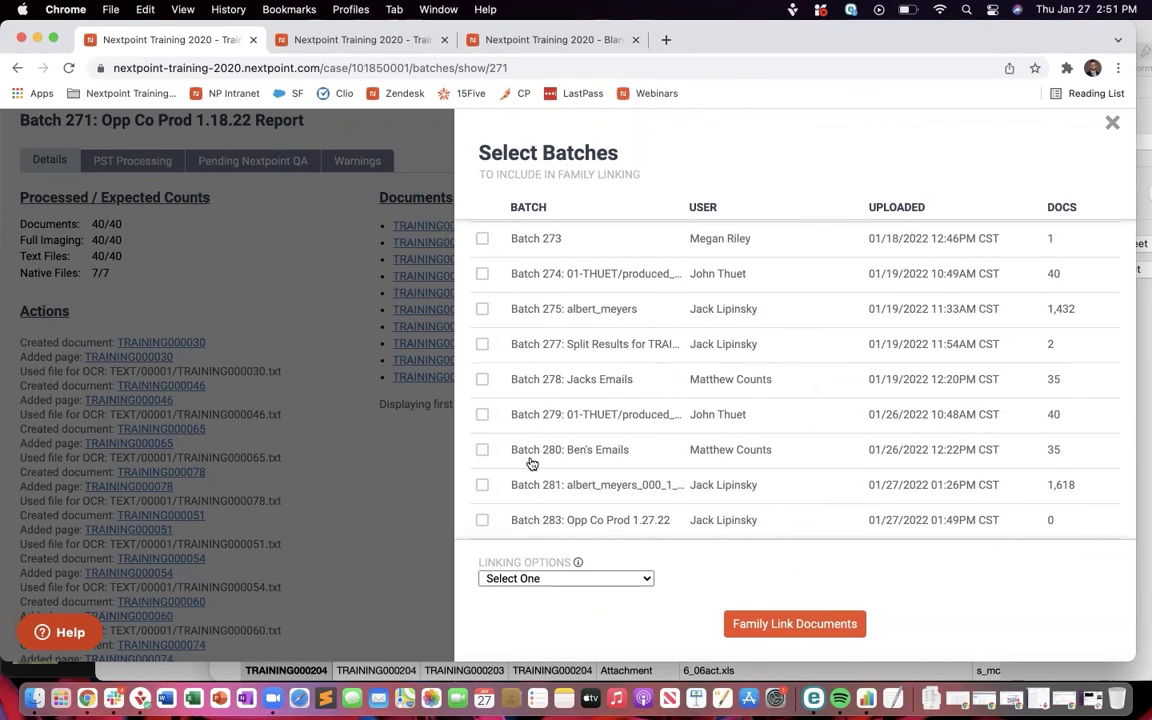
pyautogui.scroll(1, 531, 463)
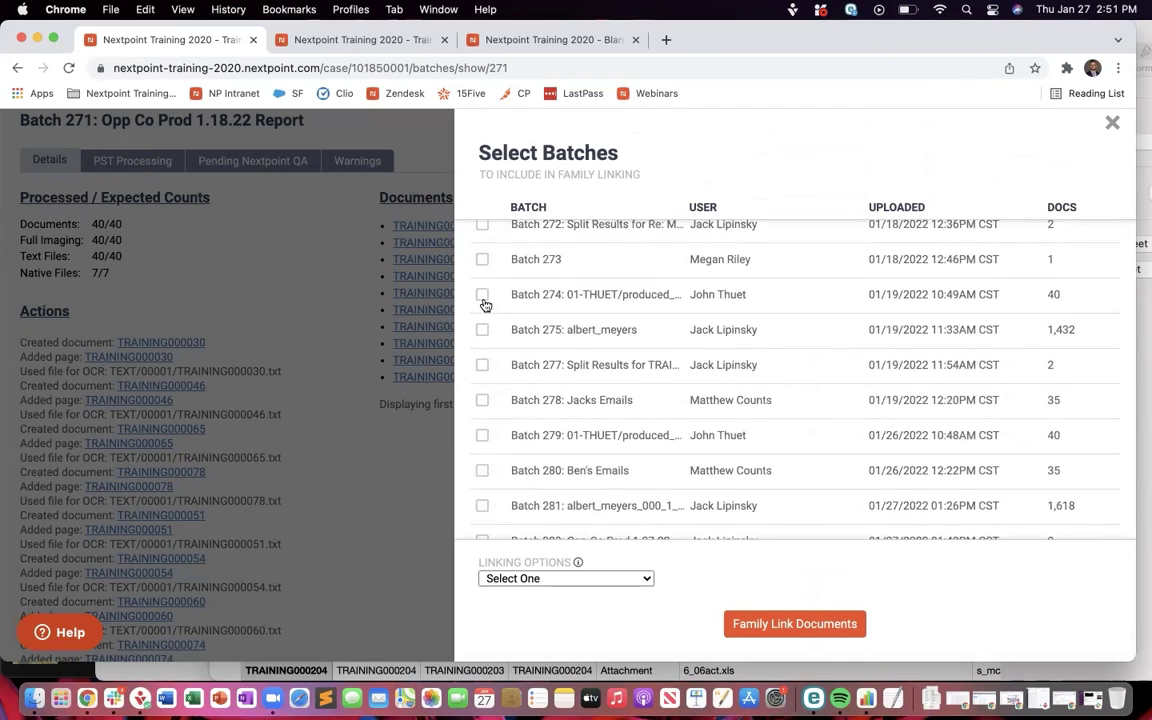
pyautogui.scroll(3, 485, 305)
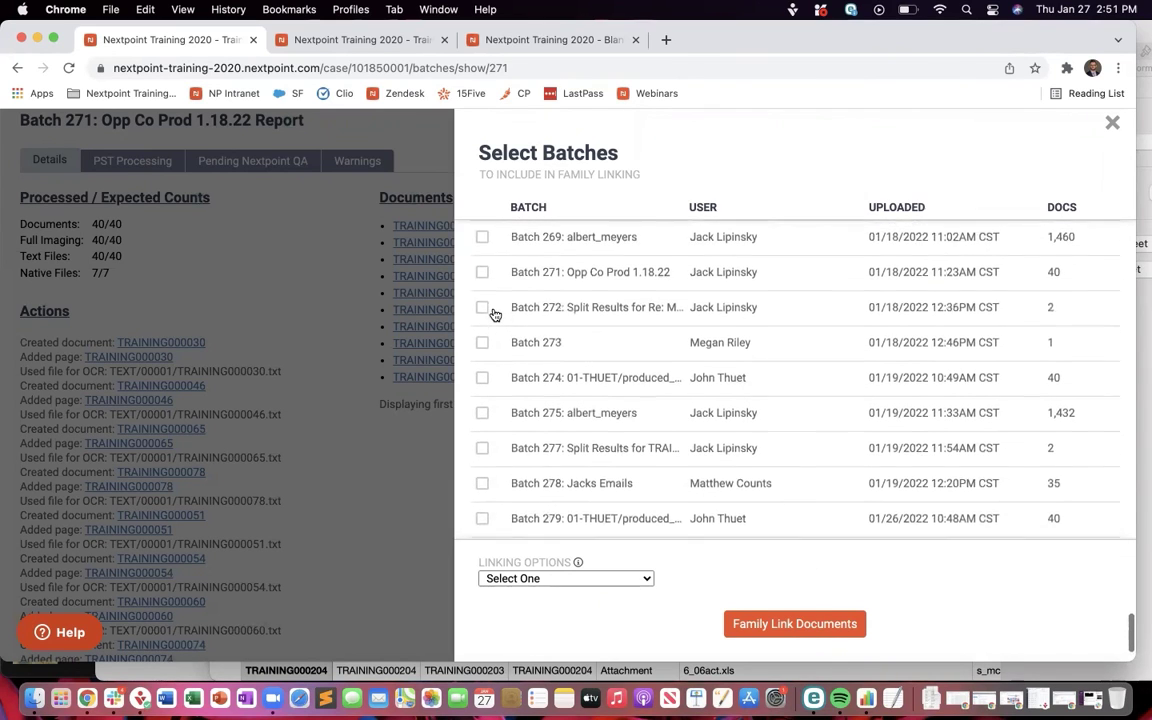
pyautogui.click(482, 287)
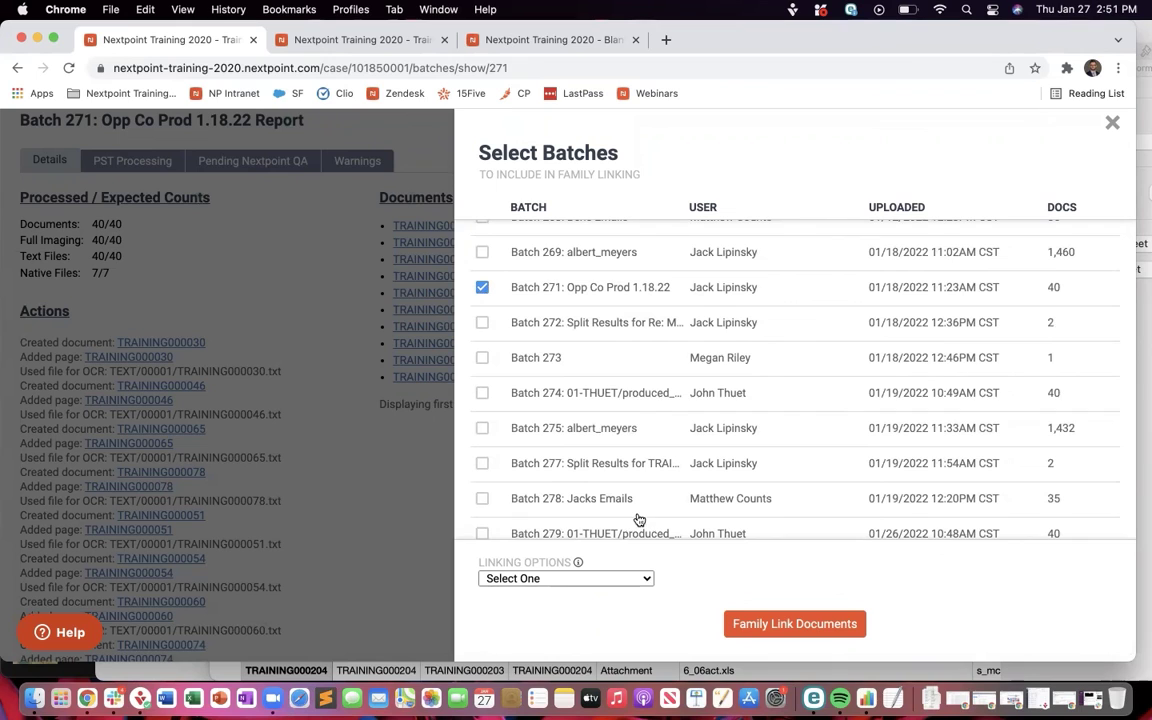
# Step: Set the linking option to built-in bates start / begattach and run family linking on the selected batch
pyautogui.click(647, 578)
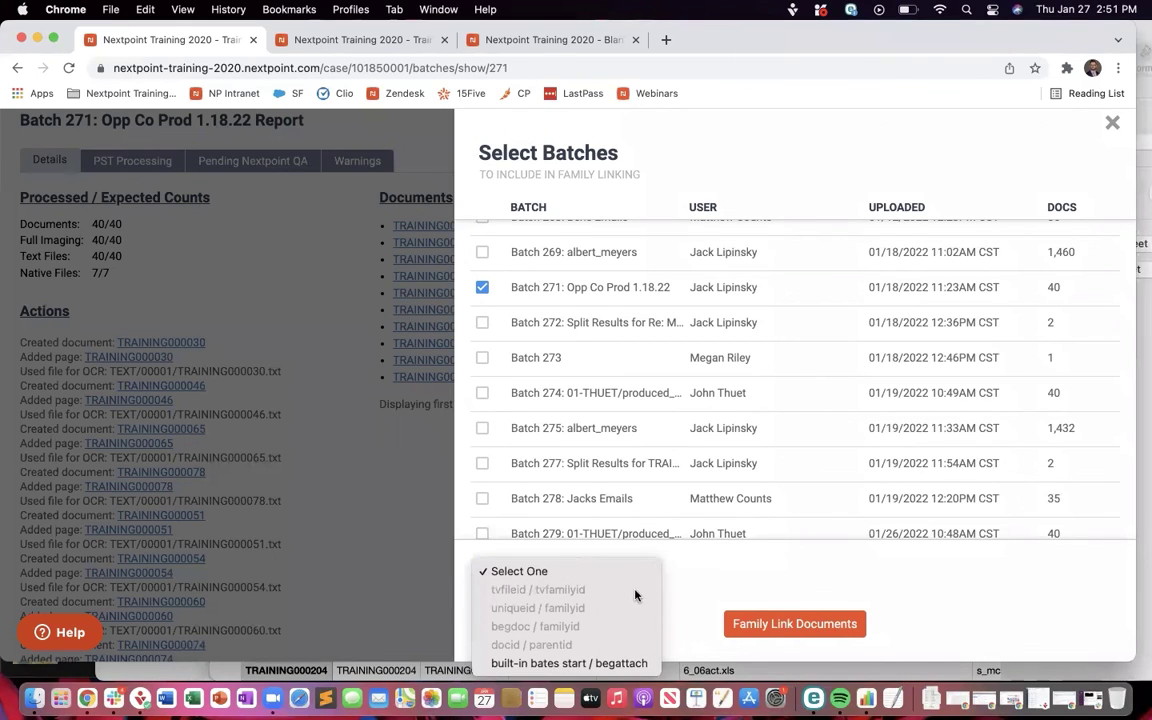
pyautogui.click(620, 664)
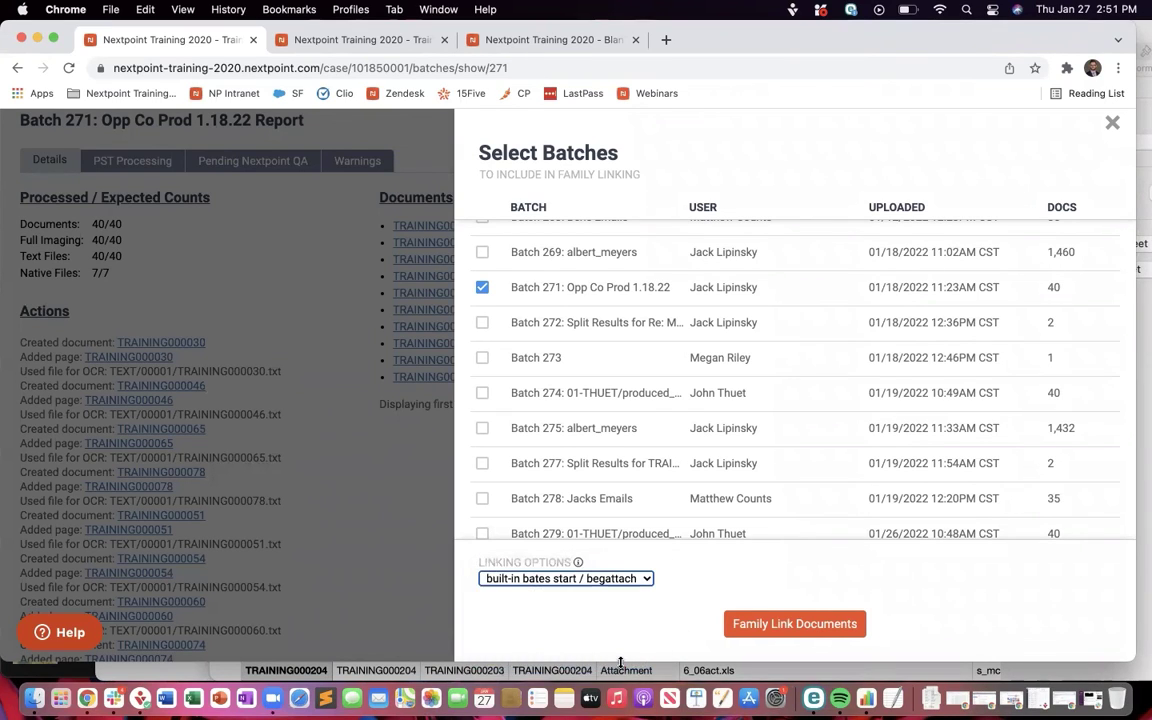
pyautogui.click(748, 625)
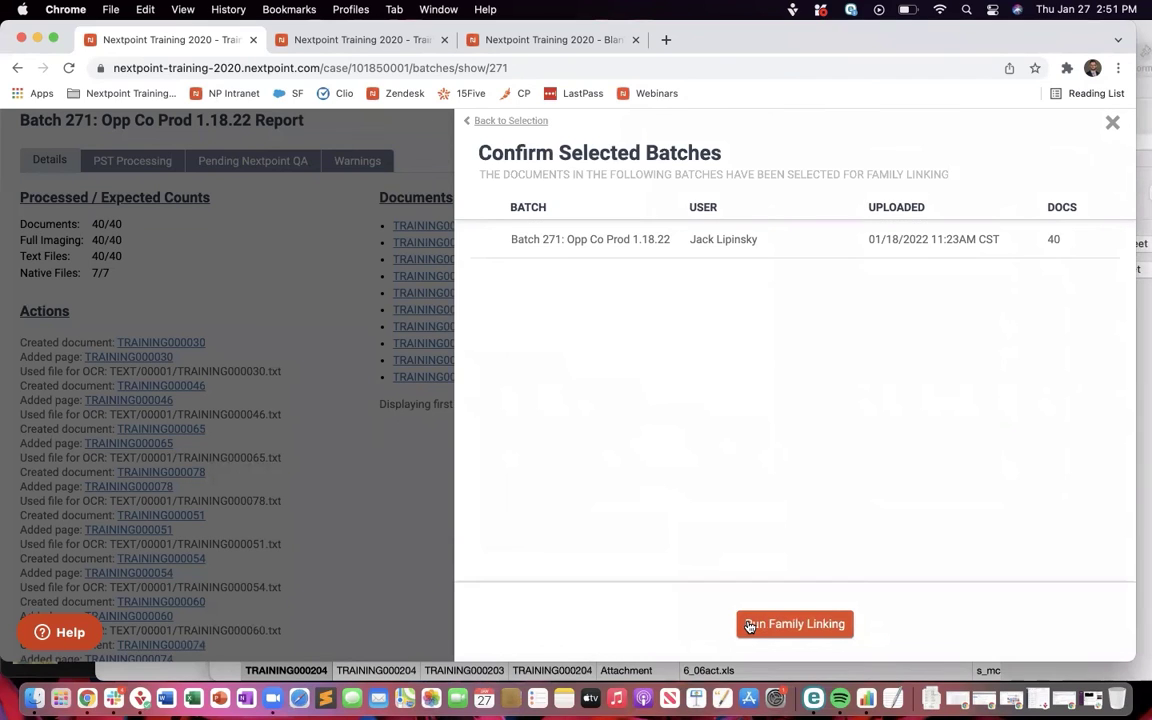
pyautogui.click(774, 627)
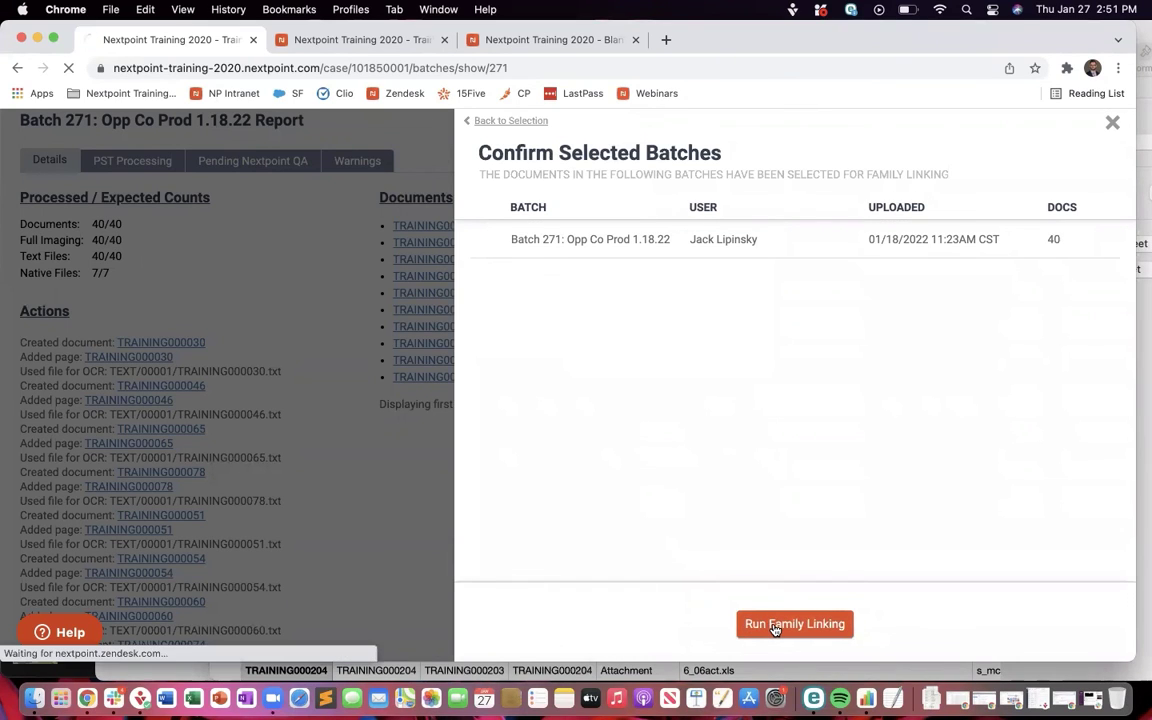